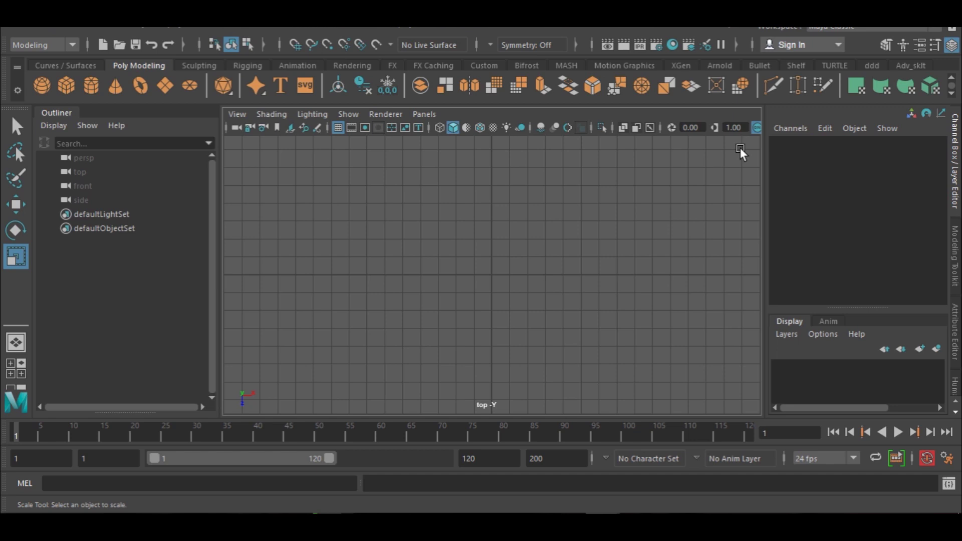
- Import the laptop keyboard picture as an image plane in the top view and scale it uniformly to about 4.026
left_click(237, 114)
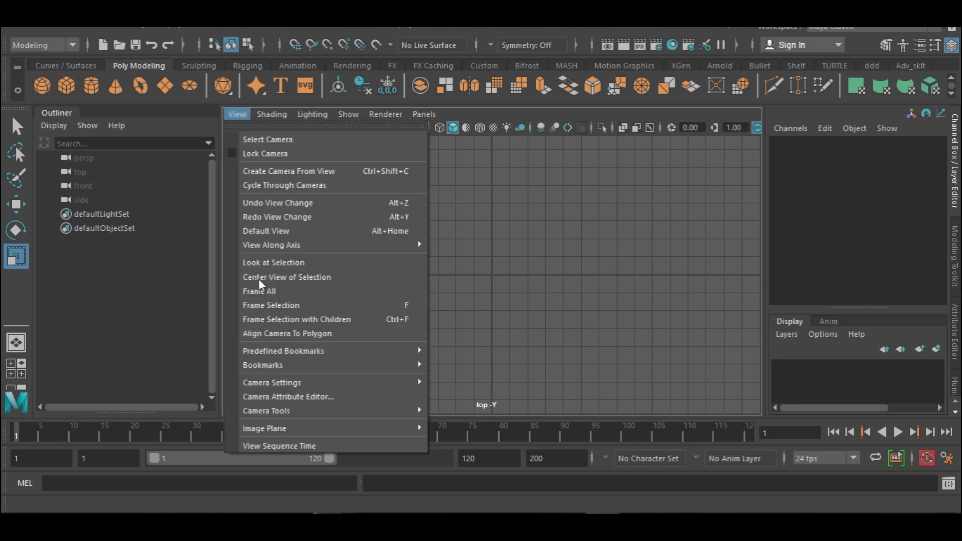
mouse_move(300, 430)
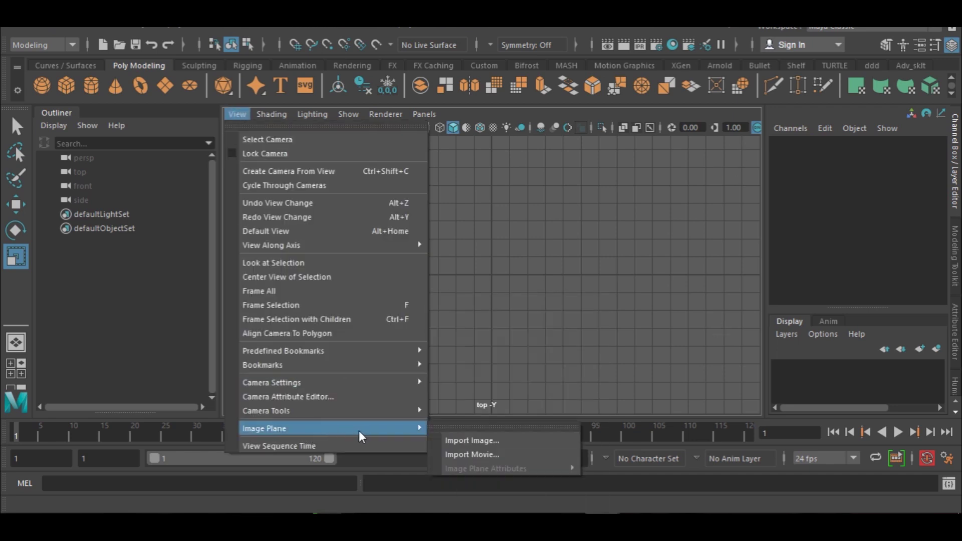
left_click(476, 441)
left_click(732, 418)
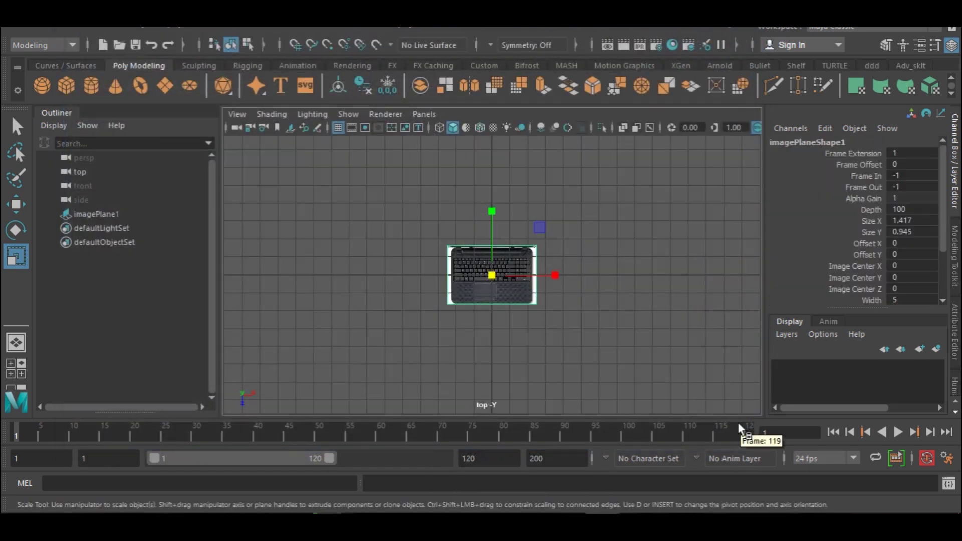
scroll(568, 282, "up", 2)
left_click_drag(489, 273, 676, 336)
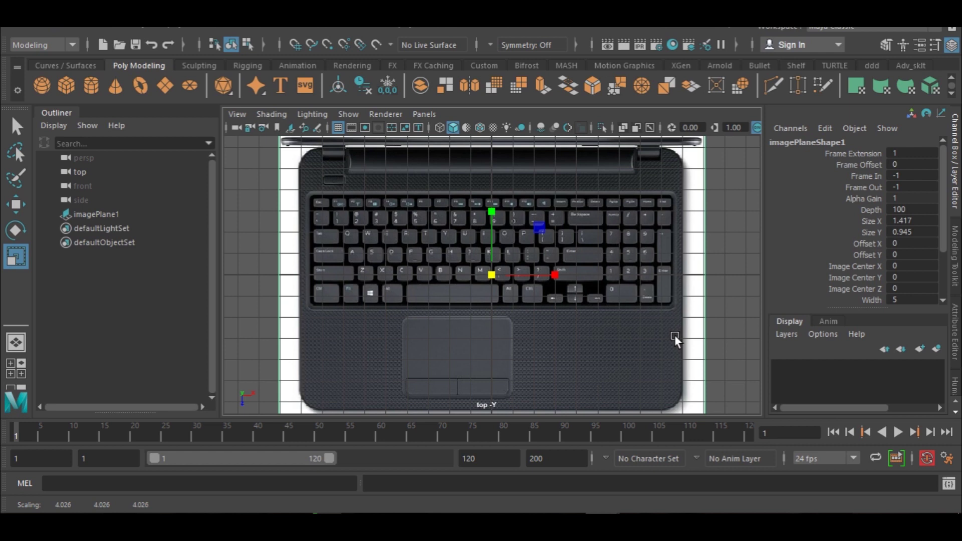
- Hide the top view's grid and assign the image plane to a new display layer set to reference
left_click(338, 128)
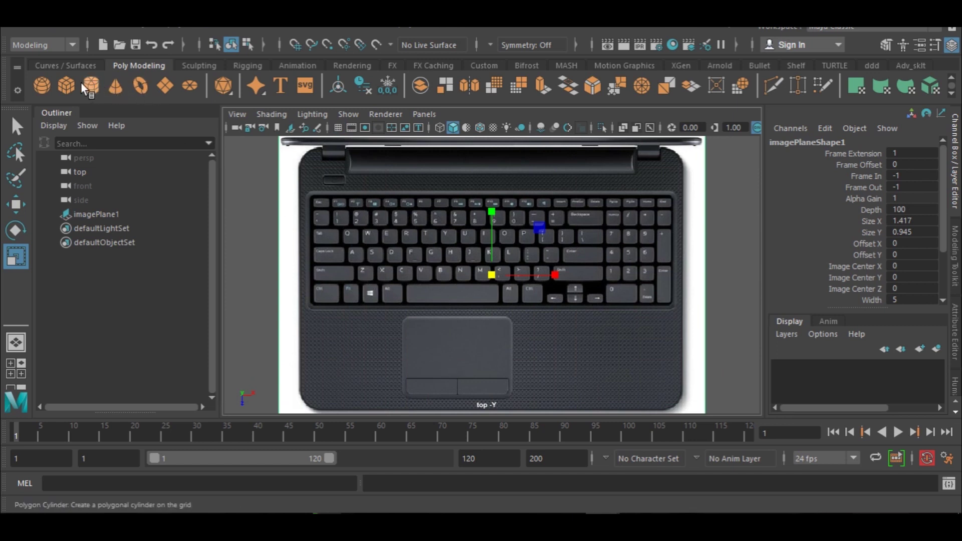
left_click_drag(299, 303, 385, 365)
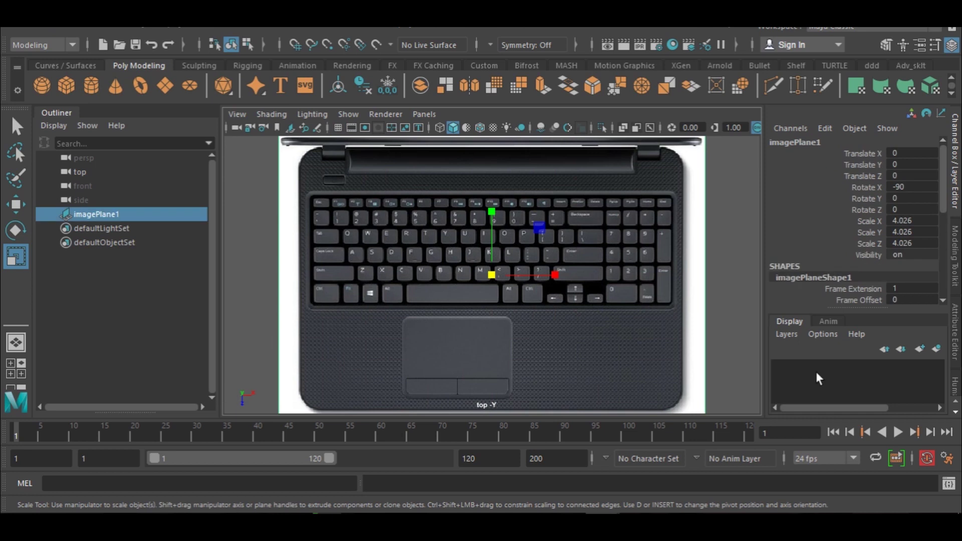
left_click(934, 349)
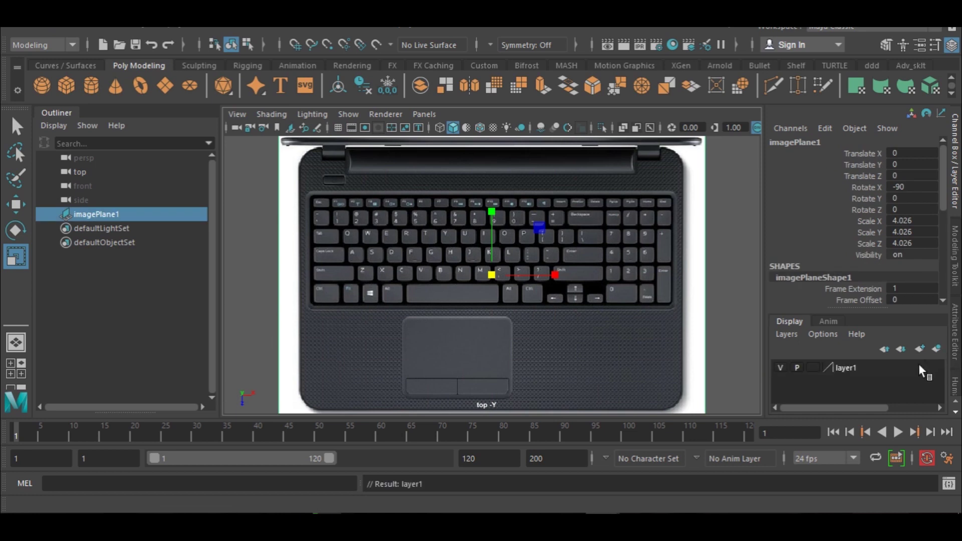
left_click(812, 368)
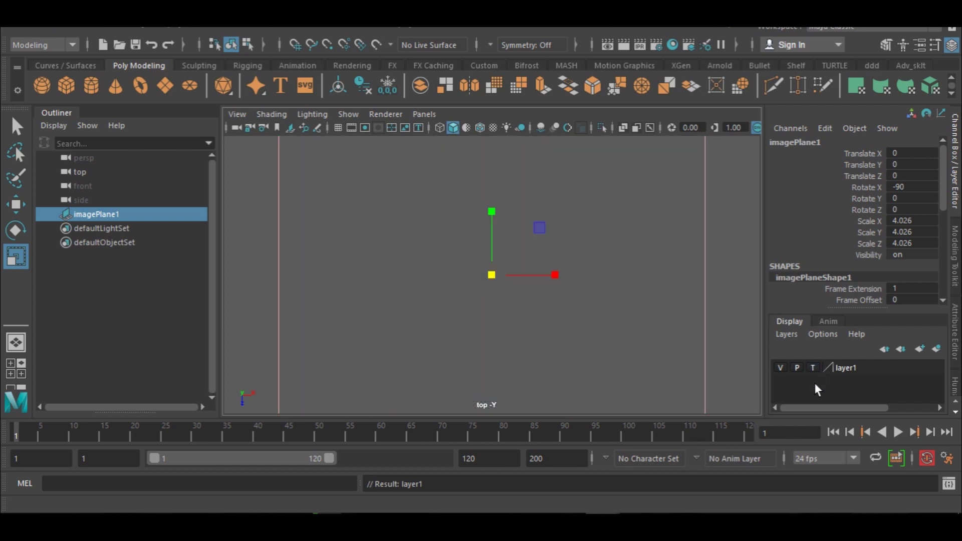
left_click(814, 368)
left_click(690, 348)
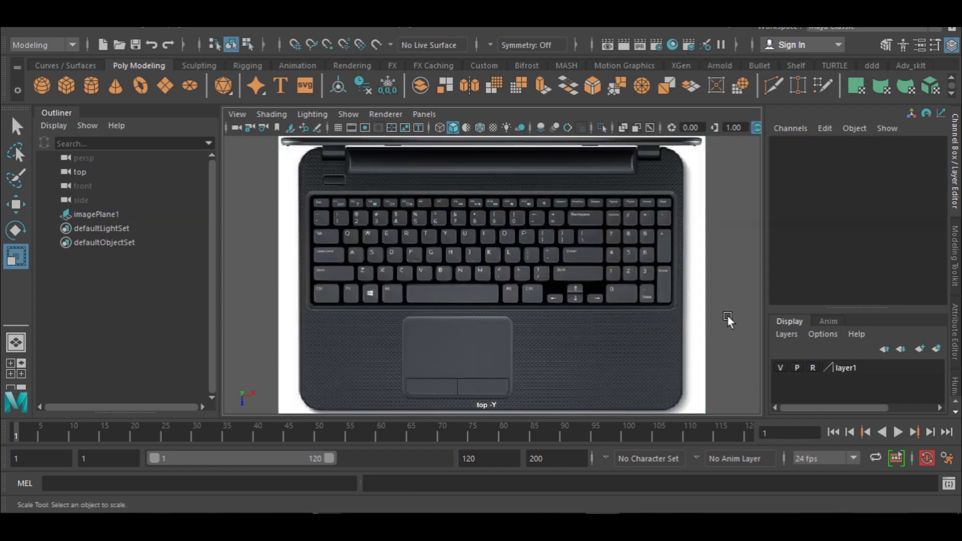
- Create a polygon cube fitted to the laptop outline in wireframe, with Scale X 18.177, Scale Z 12.32 and Translate Z 0.199
left_click(68, 83)
left_click_drag(496, 272, 809, 300)
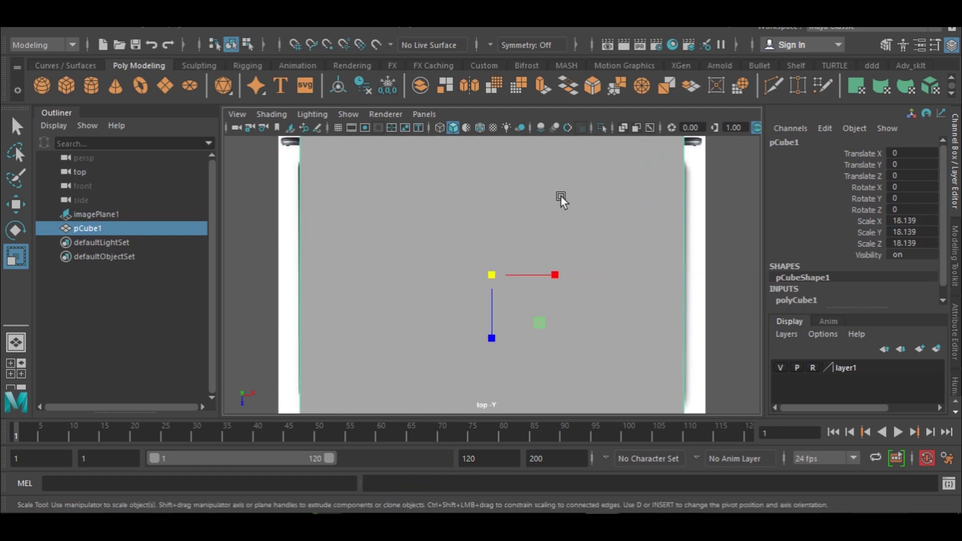
left_click(438, 128)
left_click_drag(494, 276, 495, 341)
key("w")
left_click(492, 338)
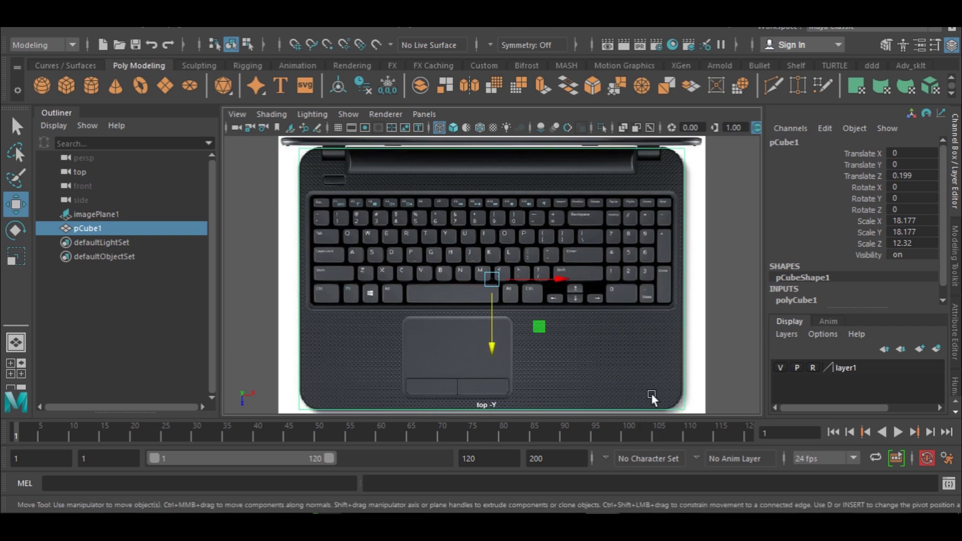
- Flatten the cube into a thin laptop base with Scale Y about 0.541 in the perspective view
key("space")
key("space")
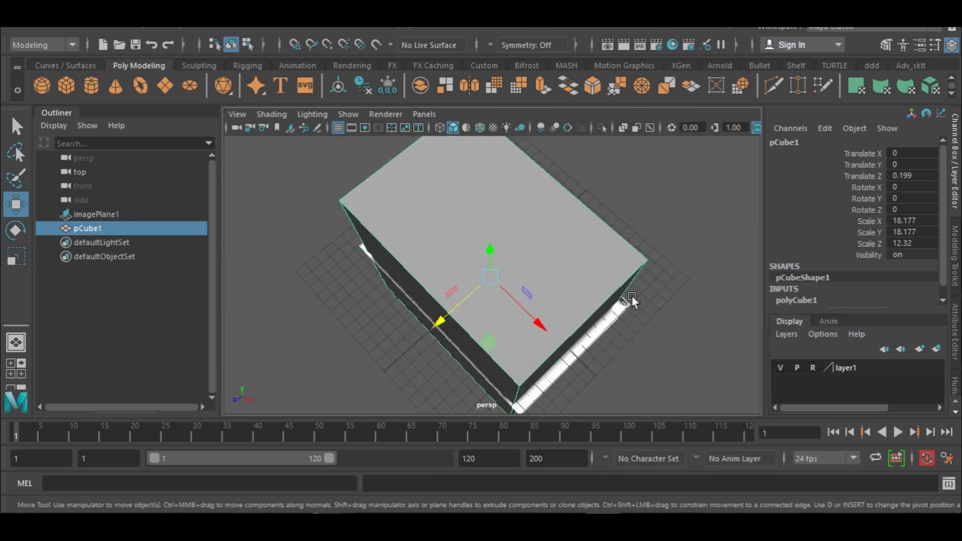
left_click_drag(551, 338, 512, 270, "alt")
key("r")
right_click_drag(500, 285, 503, 334, "alt")
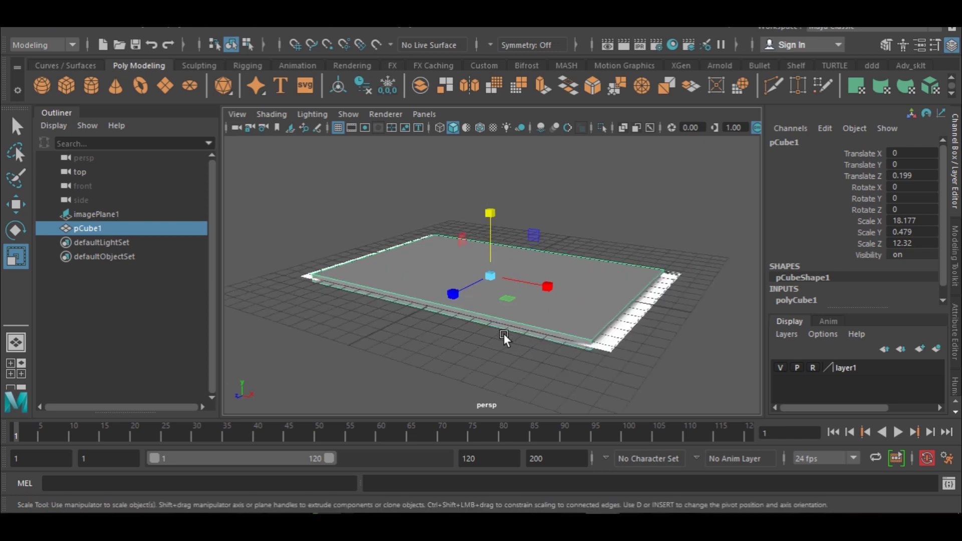
scroll(504, 334, "up", 5)
left_click_drag(492, 215, 492, 206)
left_click_drag(509, 335, 596, 314, "alt")
left_click_drag(666, 304, 559, 329, "alt")
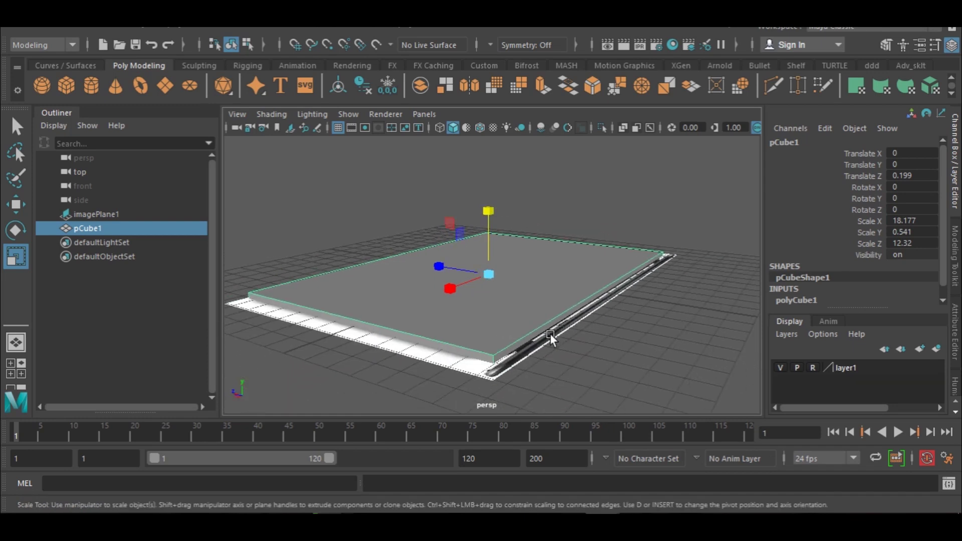
- Select the four vertical corner edges of the base and bevel them with a fraction of 0.2
right_click_drag(495, 350, 493, 108)
left_click(493, 362)
left_click_drag(404, 377, 496, 332, "alt")
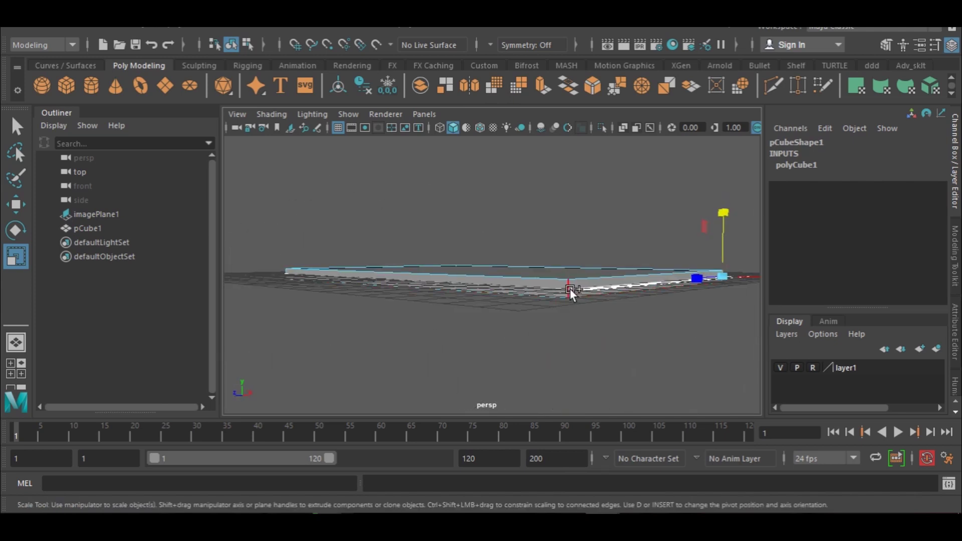
left_click_drag(435, 326, 587, 347, "alt")
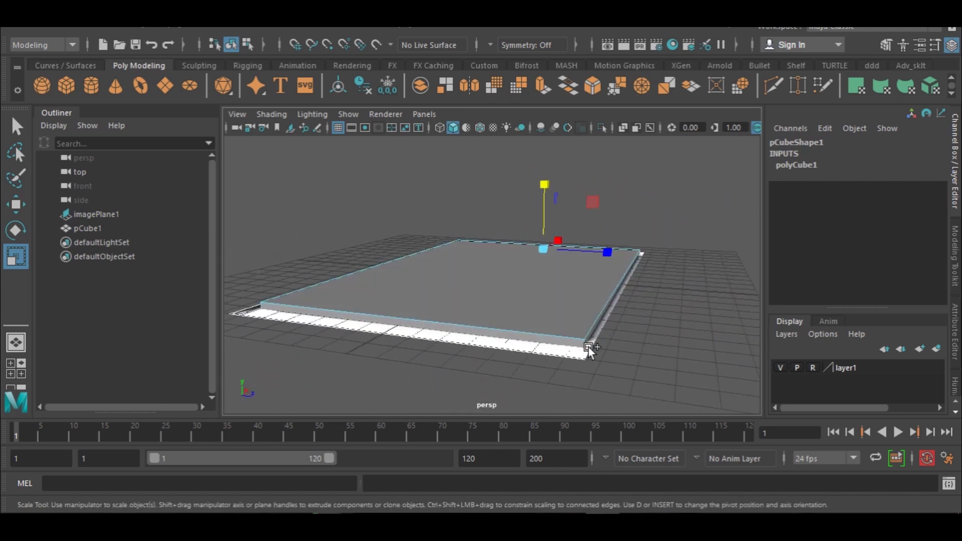
left_click(587, 346, "shift")
left_click_drag(413, 356, 492, 350, "alt")
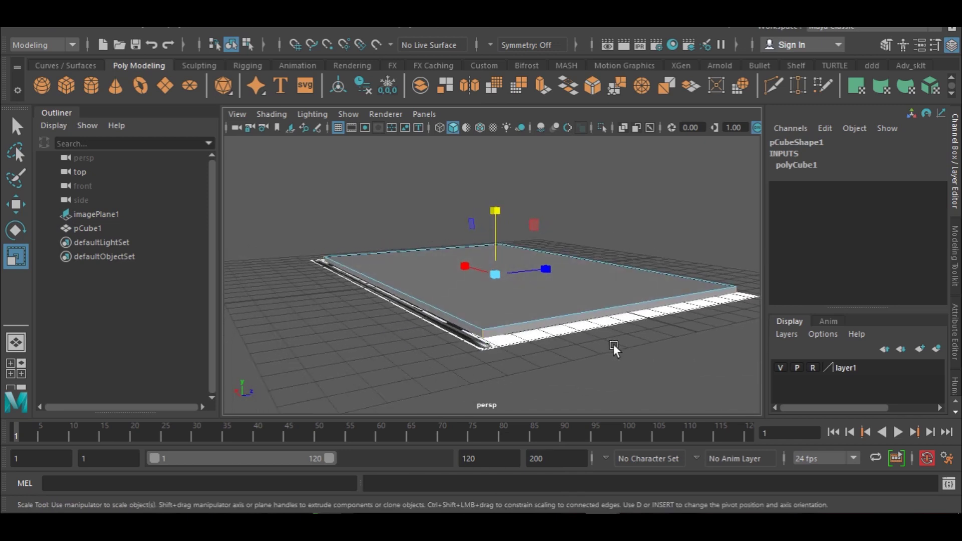
left_click_drag(612, 344, 348, 367, "alt")
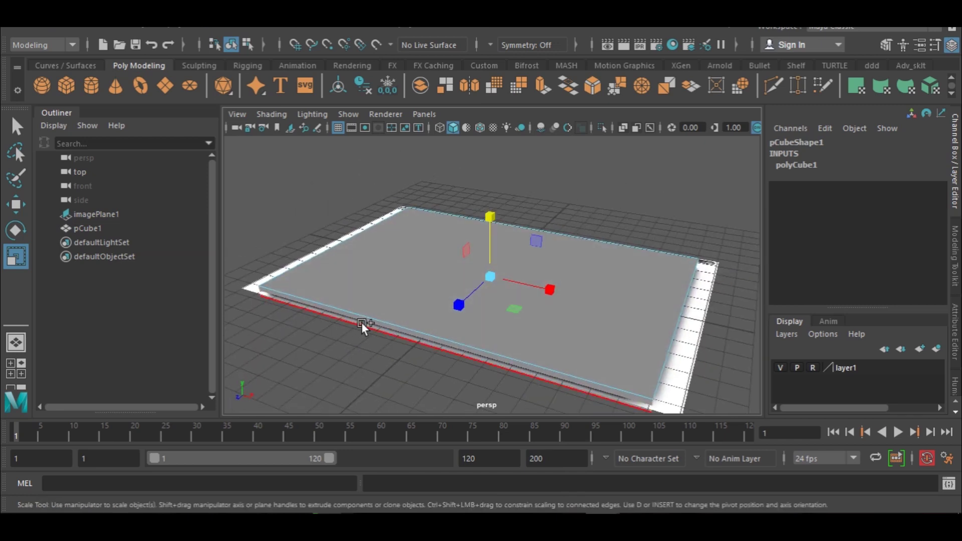
right_click_drag(362, 323, 437, 264, "shift")
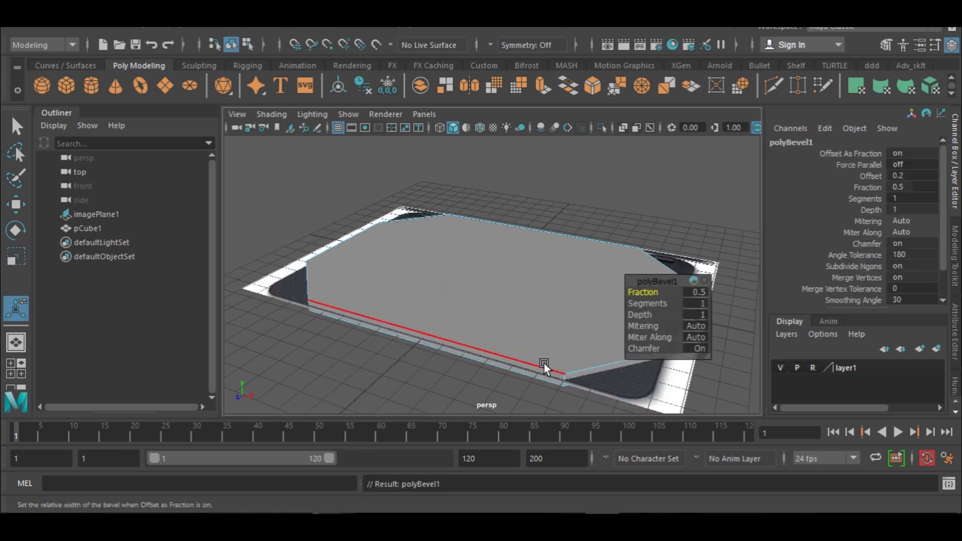
left_click_drag(643, 292, 575, 311)
- Set the corner bevel to 12 segments against the top view reference and return to object mode
key("space")
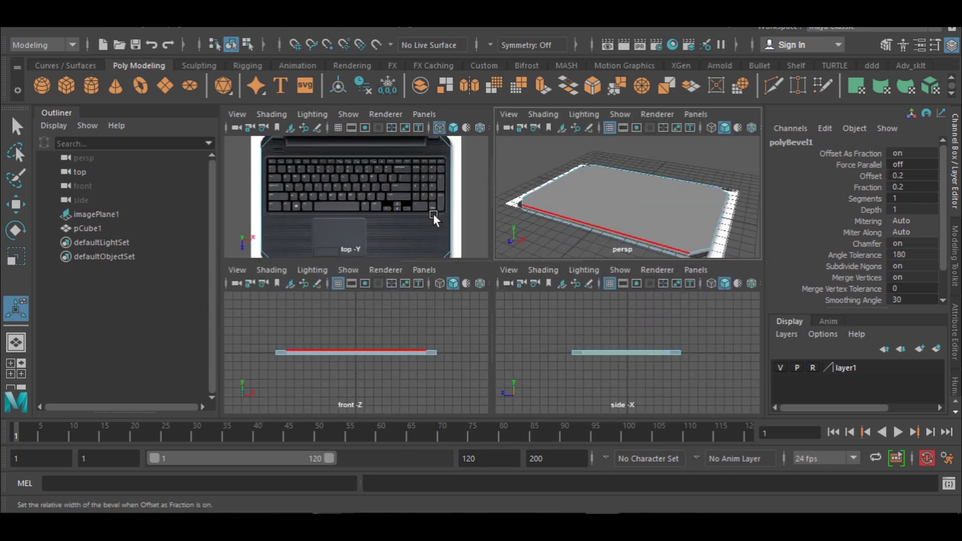
key("space")
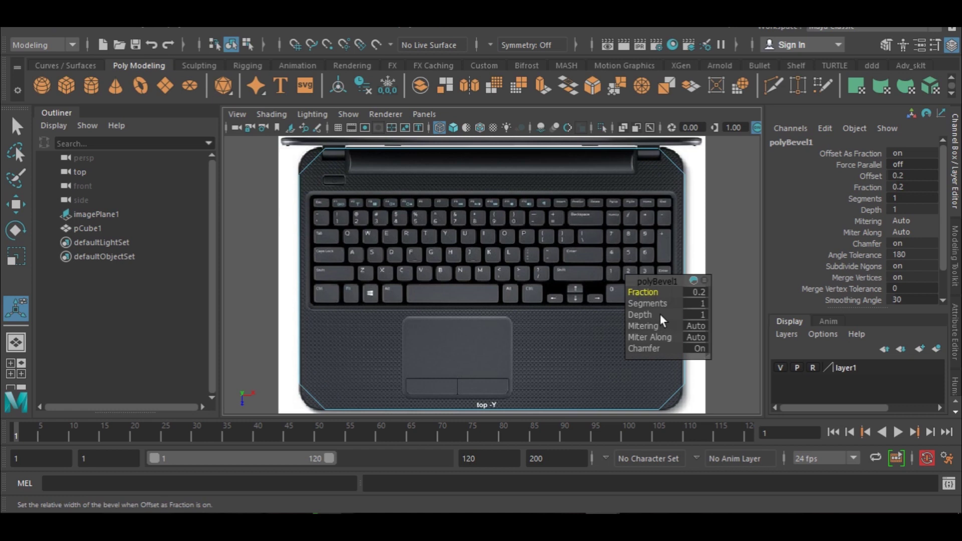
left_click_drag(651, 304, 834, 290)
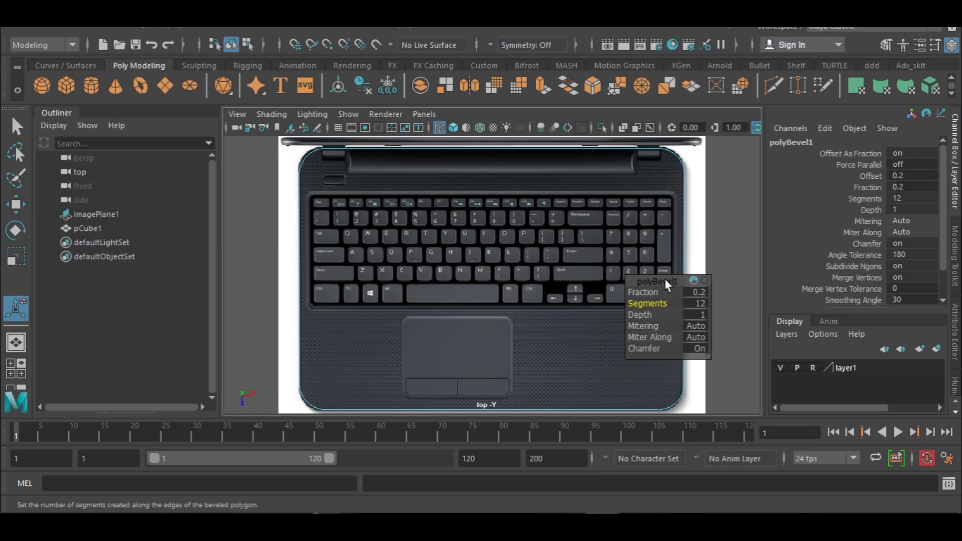
right_click_drag(511, 151, 561, 122)
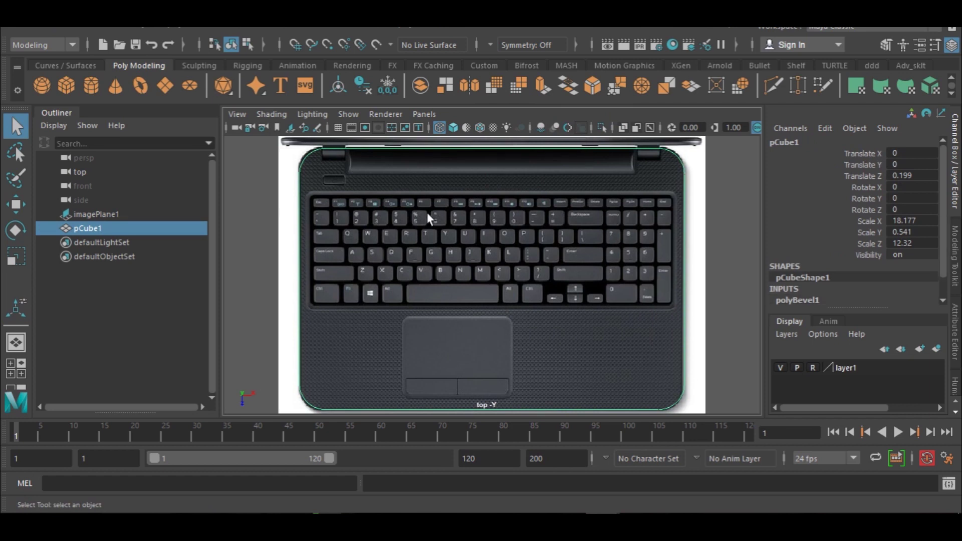
- Duplicate the rounded laptop base and raise the copy to Translate Y 1.117
right_click_drag(548, 239, 605, 129)
key("ctrl+d")
key("space")
key("space")
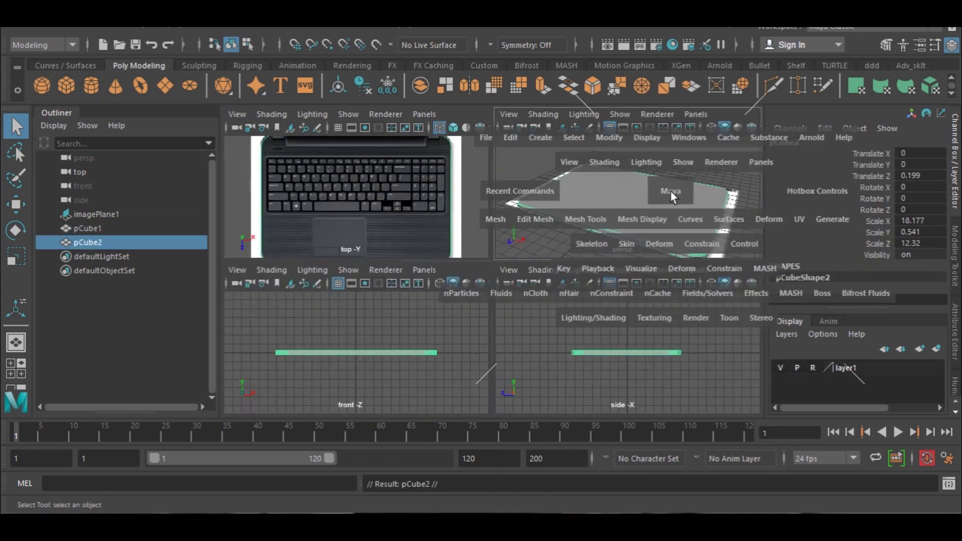
key("space")
key("w")
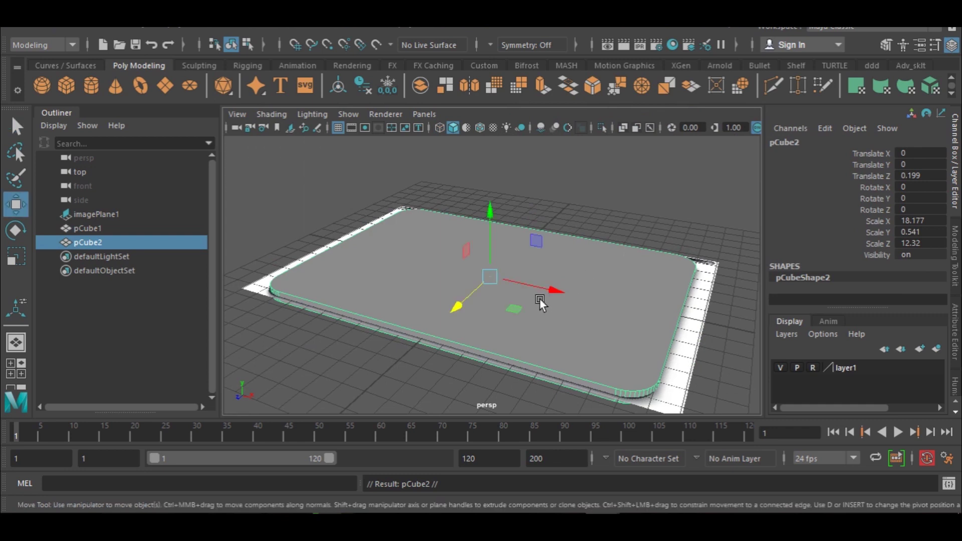
left_click_drag(493, 206, 491, 183)
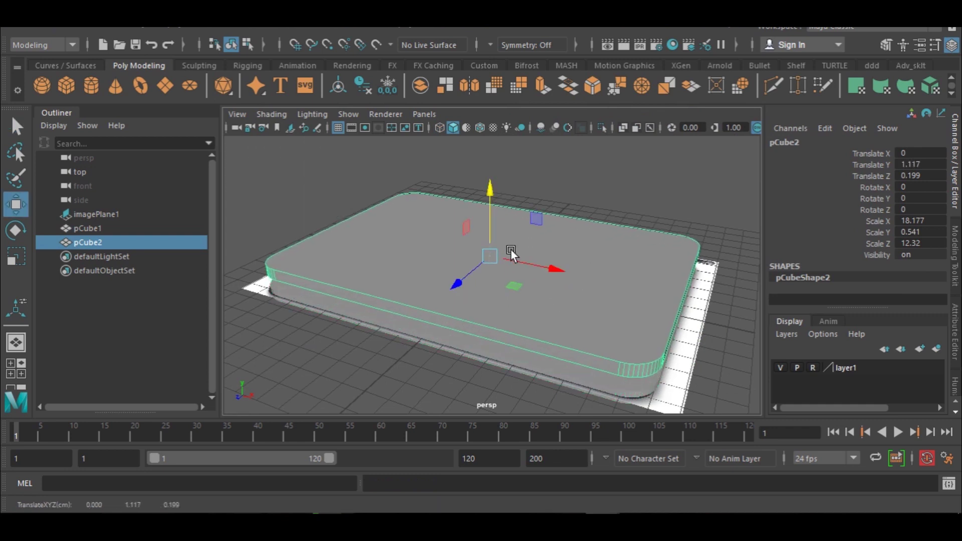
- Scale the raised copy uniformly down to touchpad size, Scale X about 5.211, and move it over the touchpad in the top view
key("r")
left_click_drag(490, 256, 373, 242)
key("space")
key("space")
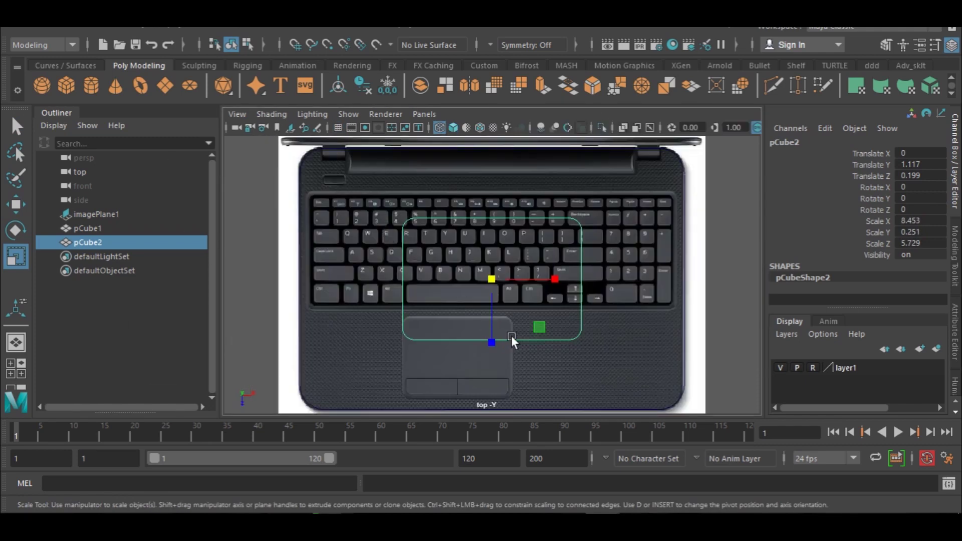
key("w")
left_click_drag(491, 279, 414, 359)
key("r")
- Align the small copy with the touchpad outline using Translate X -1.627, Translate Z 3.951 and Scale Z 3.728
key("w")
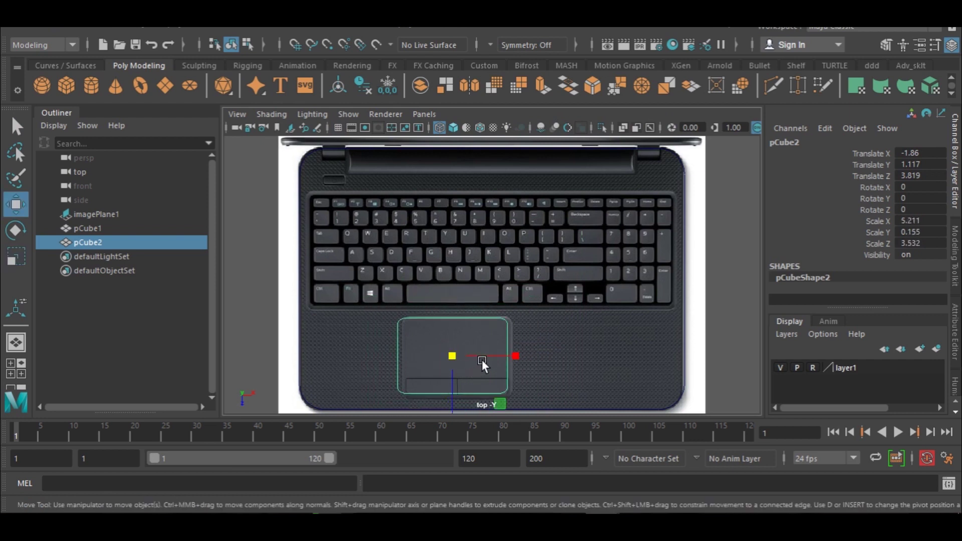
left_click_drag(507, 354, 516, 352)
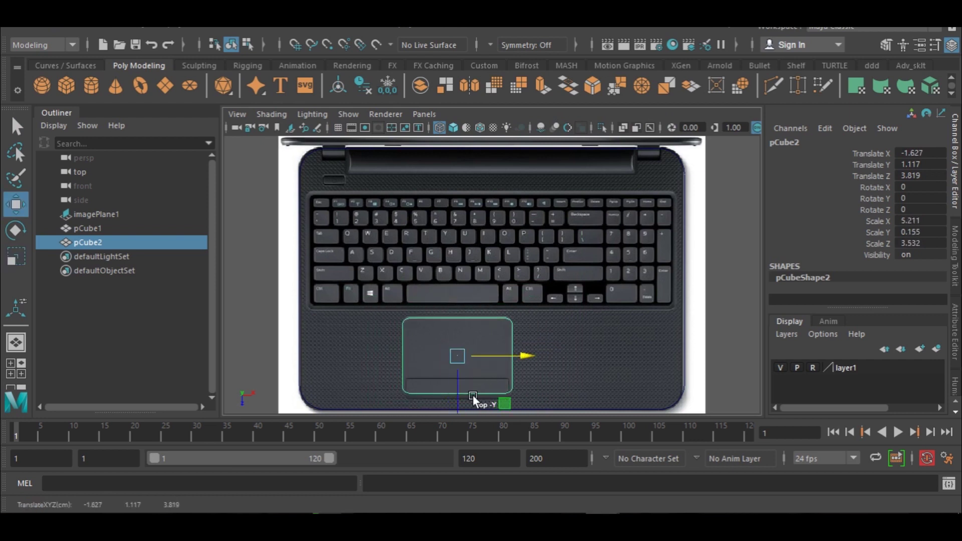
left_click_drag(458, 404, 462, 403)
key("r")
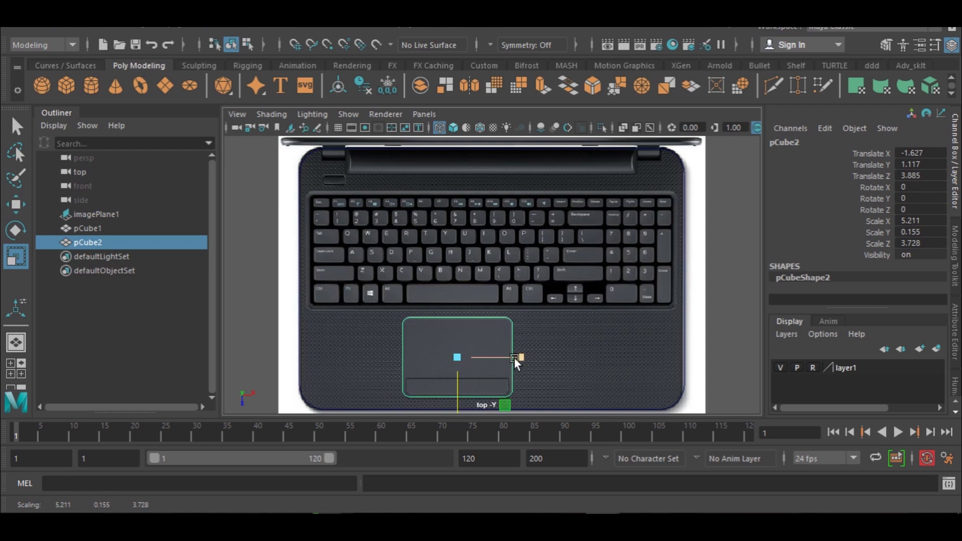
key("w")
left_click_drag(457, 384, 461, 385)
- Duplicate the touchpad piece and move the copy beside the laptop to Translate X 14.013
key("ctrl+d")
left_click_drag(513, 358, 852, 321)
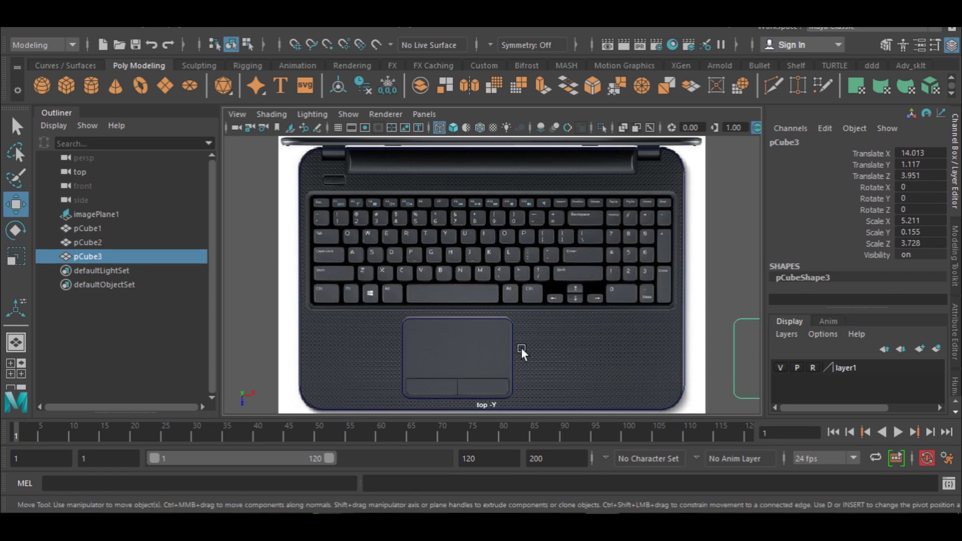
- Lower the original touchpad piece onto the laptop base's top surface at Translate Y about 0.268
key("space")
key("space")
left_click_drag(459, 369, 493, 171, "alt")
scroll(485, 281, "up", 6)
left_click(500, 179)
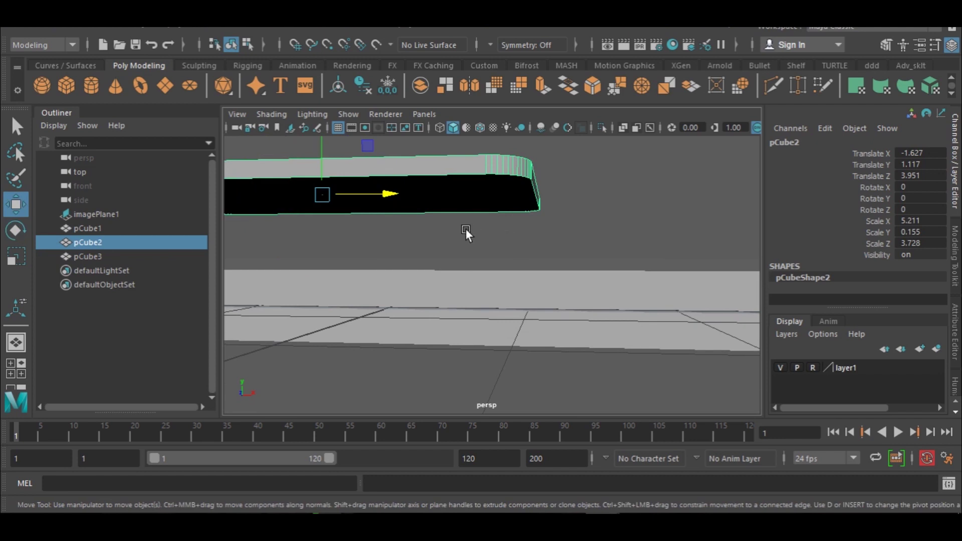
left_click_drag(325, 146, 329, 219)
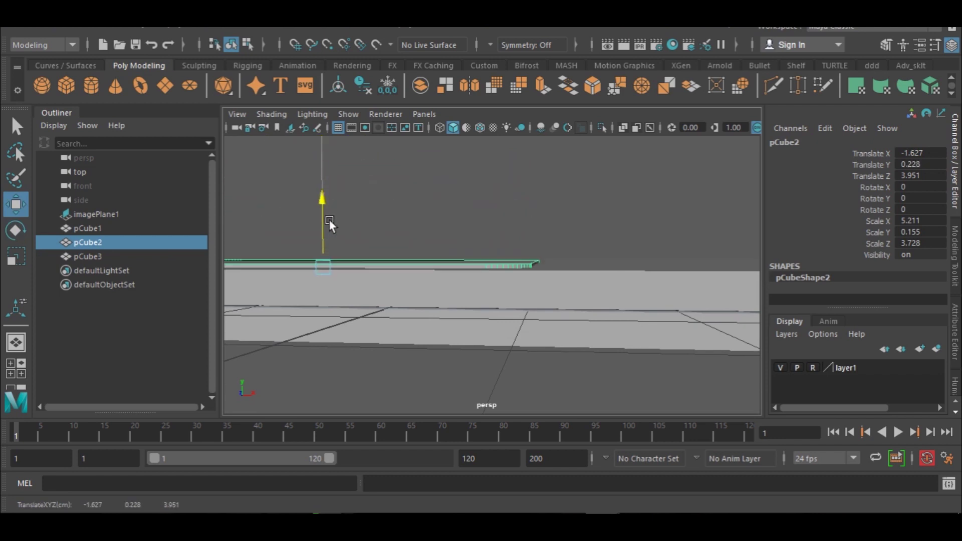
mouse_move(533, 197)
left_mouse_down("alt")
mouse_move(522, 199)
mouse_move(547, 253)
mouse_move(693, 197)
mouse_move(633, 178)
mouse_move(545, 187)
left_mouse_up("alt")
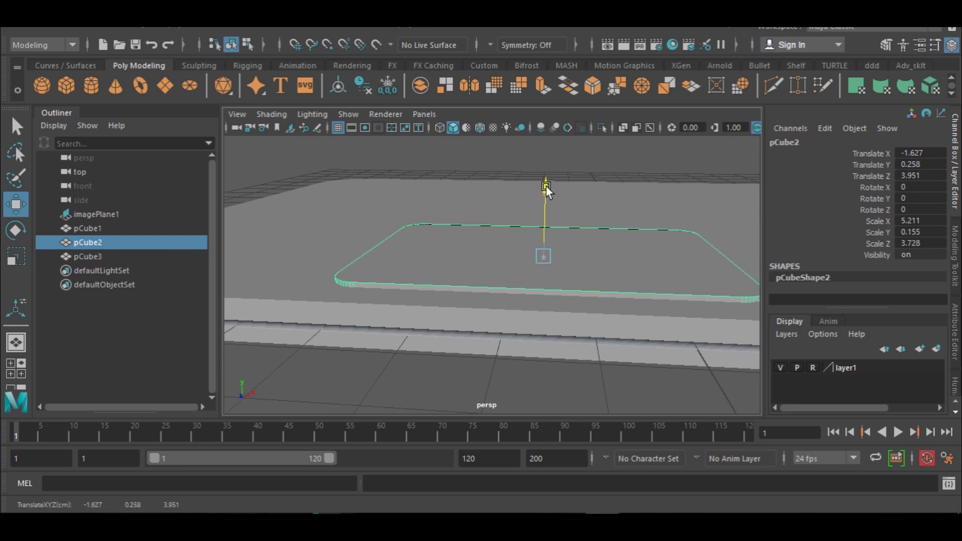
key("space")
key("space")
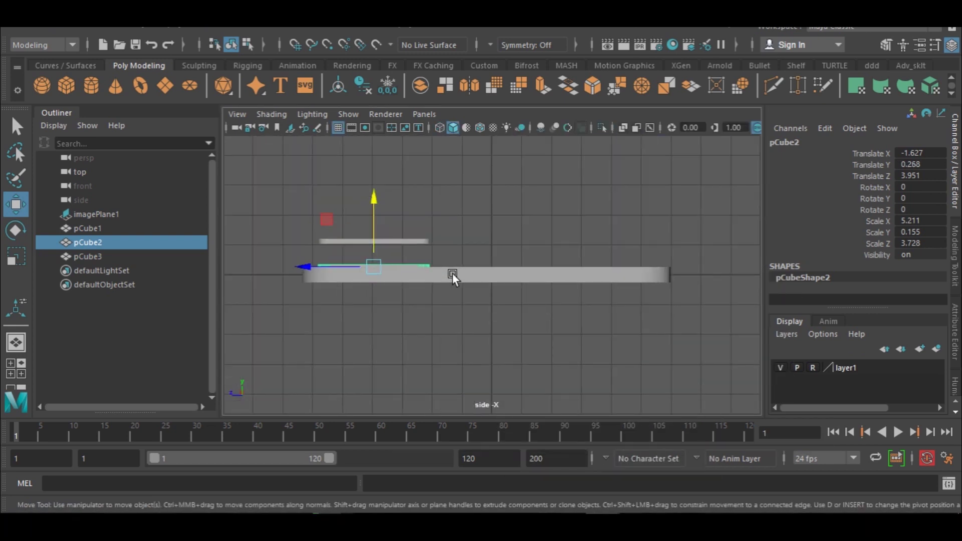
- Show the side view in wireframe and switch the lowered touchpad piece to edge selection
scroll(452, 272, "up", 3)
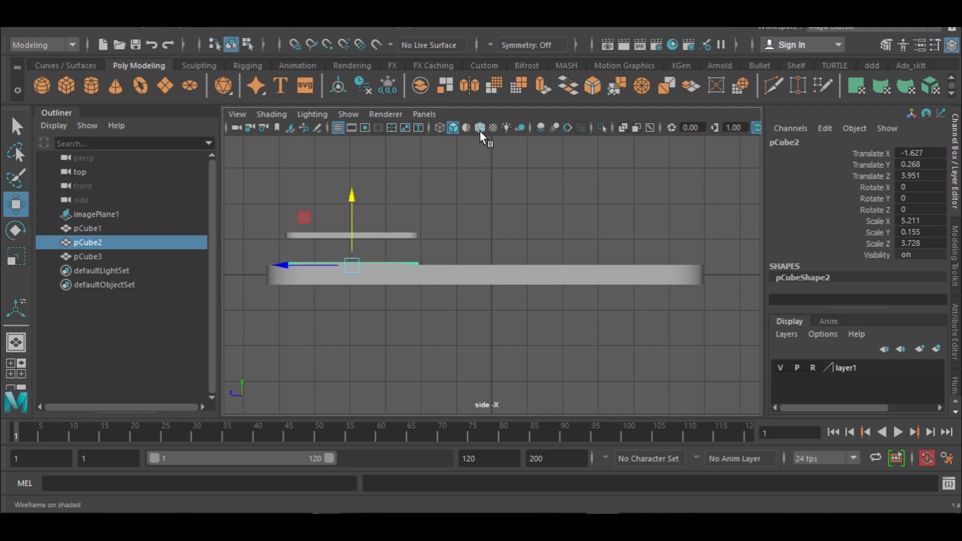
left_click(439, 127)
mouse_move(436, 268)
middle_mouse_down("alt")
mouse_move(601, 280)
mouse_move(584, 282)
middle_mouse_up("alt")
scroll(486, 283, "up", 4)
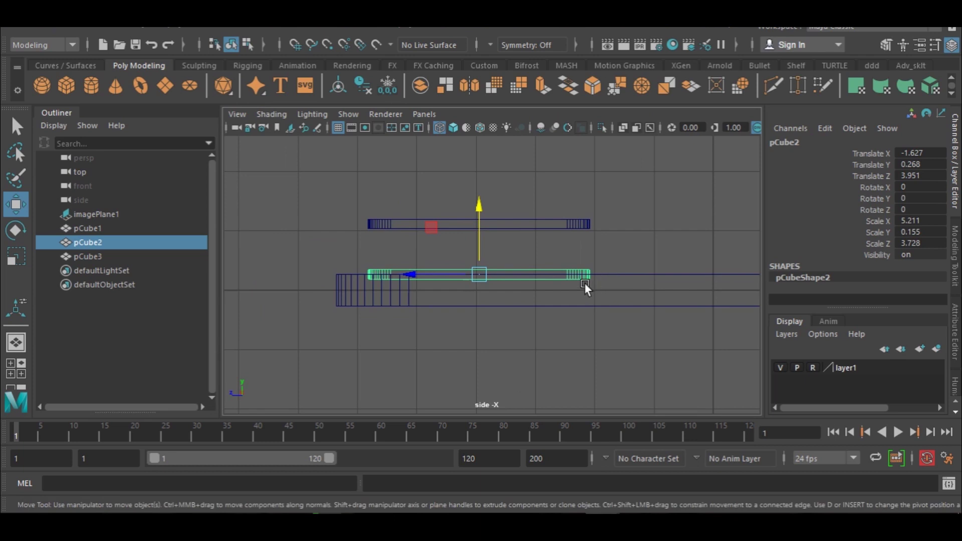
right_click_drag(571, 270, 566, 102)
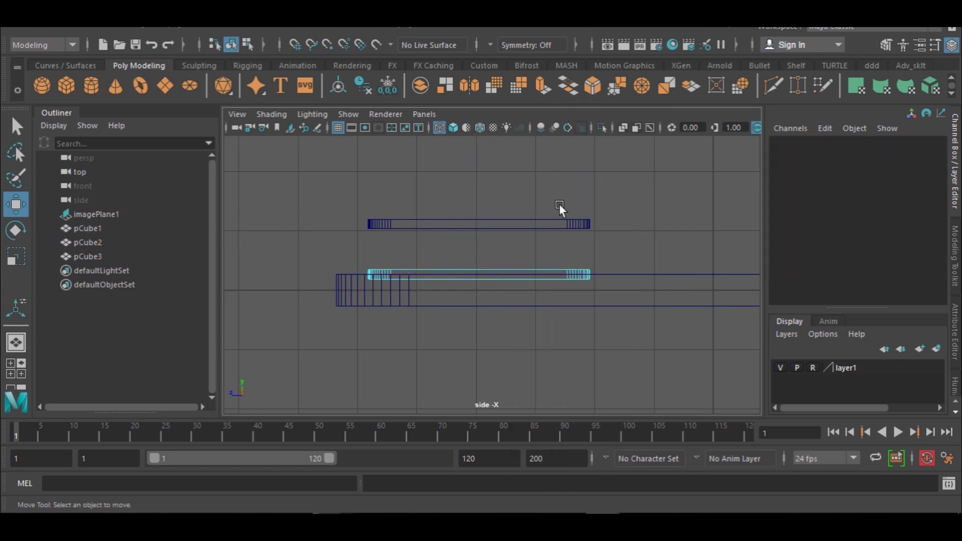
left_click(559, 280)
- Select only the bottom perimeter edges of the lowered touchpad piece in the side view
key("space")
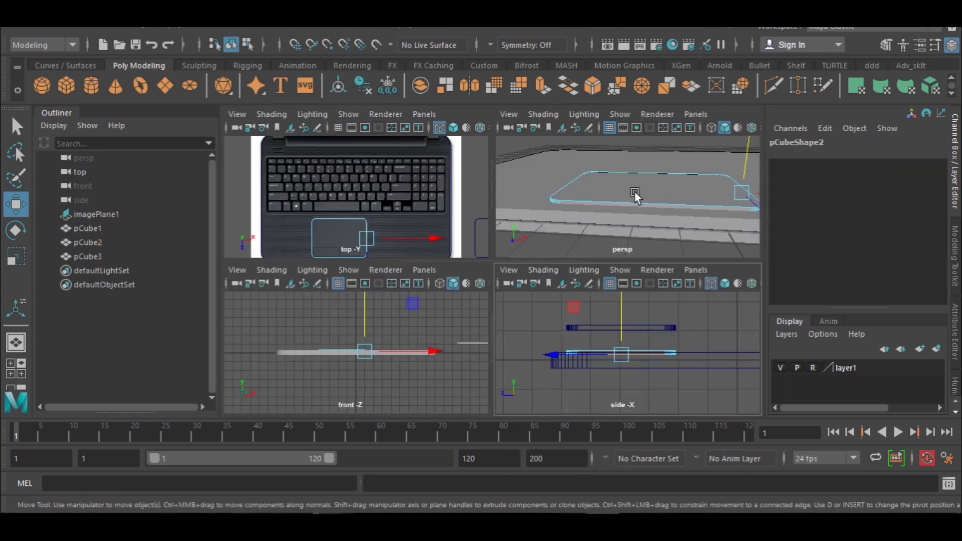
key("space")
left_click_drag(641, 311, 578, 291, "alt")
key("space")
key("space")
scroll(555, 299, "up", 3)
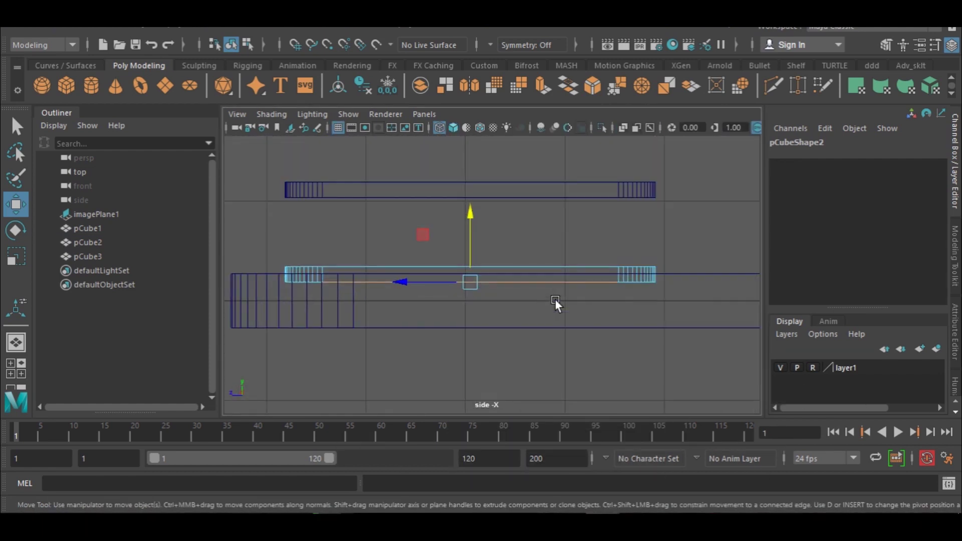
left_click_drag(686, 299, 239, 274)
left_click_drag(679, 274, 256, 268)
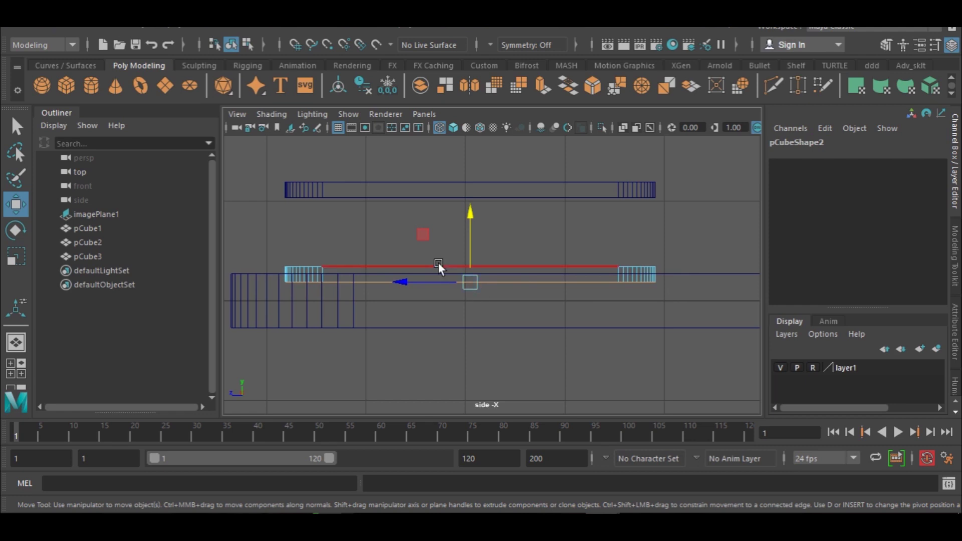
key("space")
key("space")
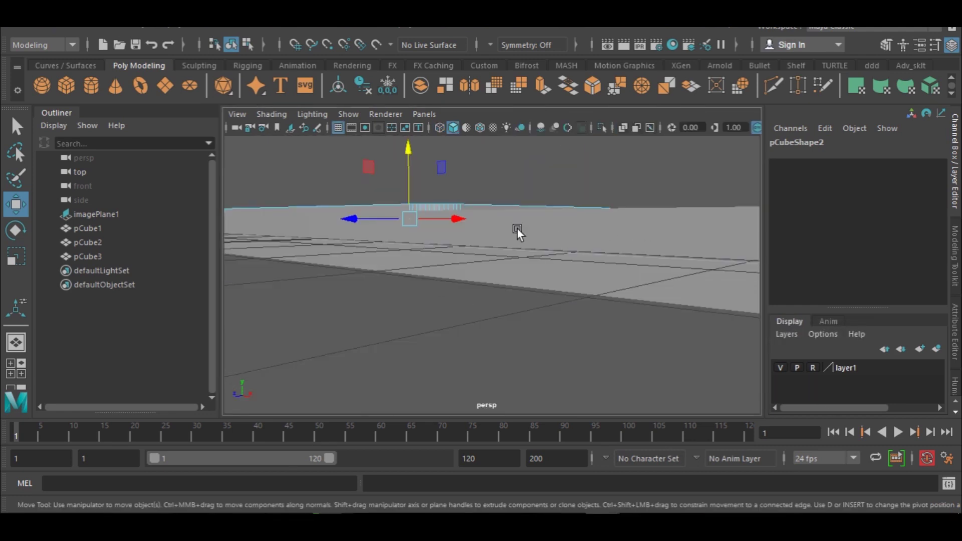
key("space")
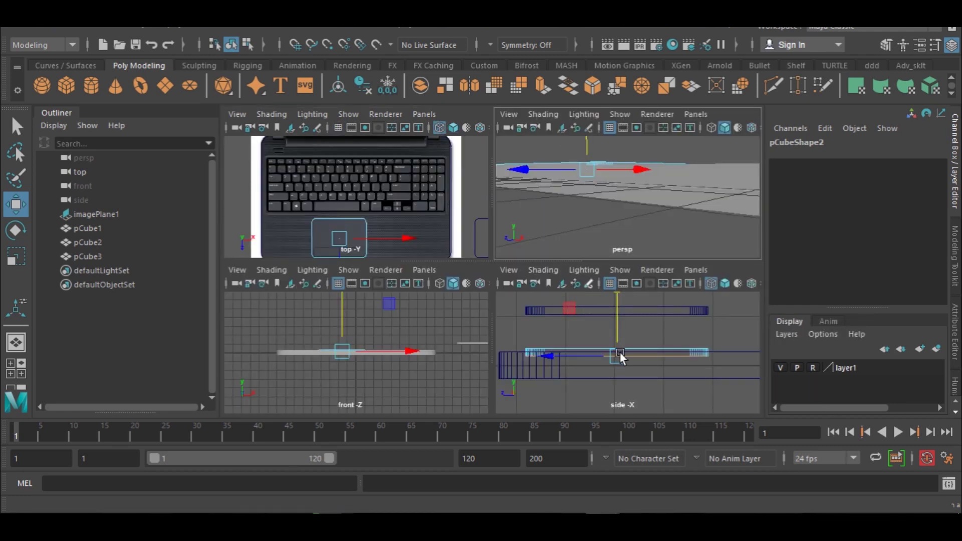
- Hide the laptop base so the touchpad pieces can be worked on alone
left_click(700, 200)
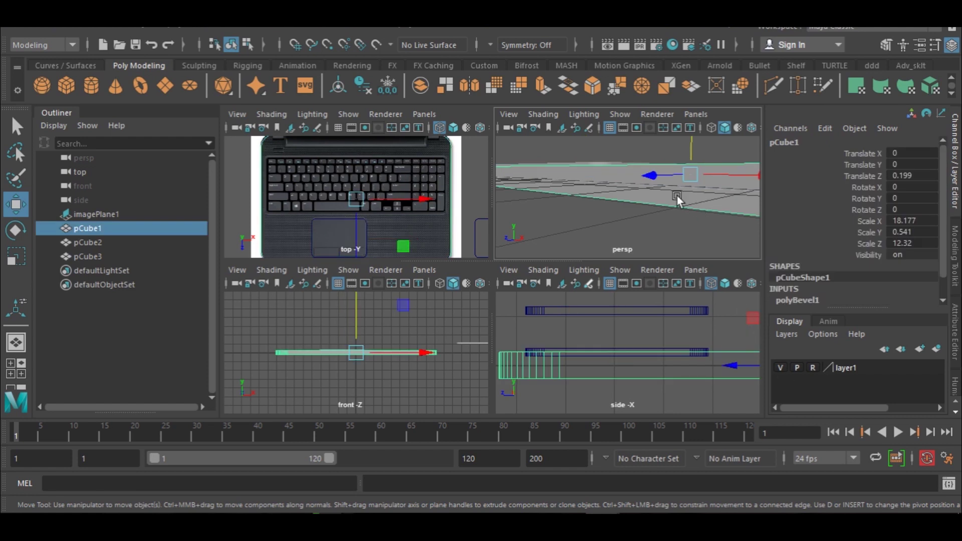
key("ctrl+h")
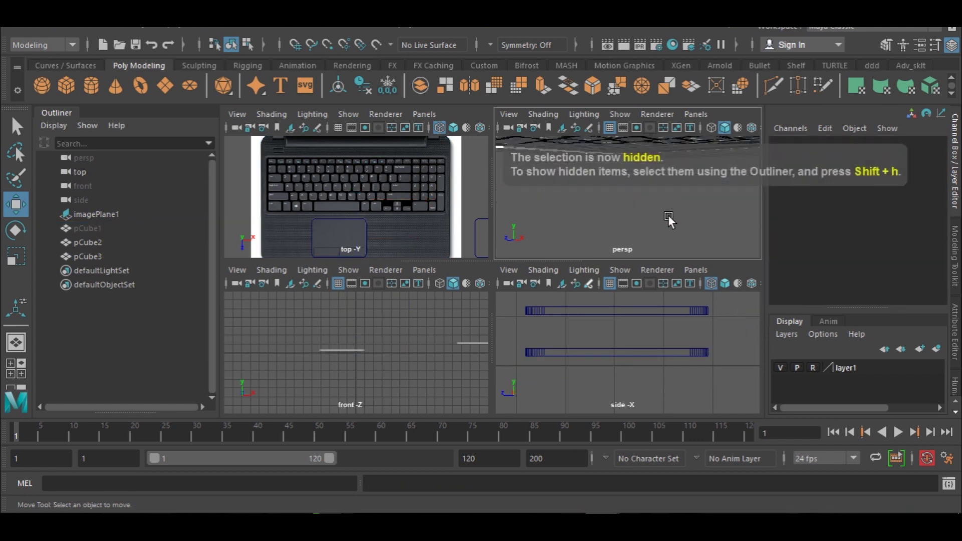
key("space")
scroll(617, 208, "down", 5)
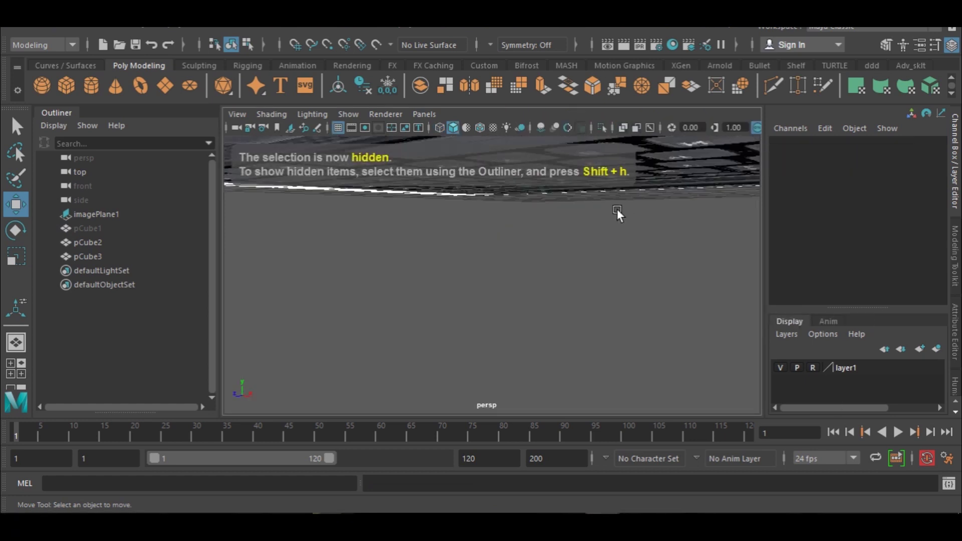
left_click_drag(617, 208, 628, 262, "alt")
key("space")
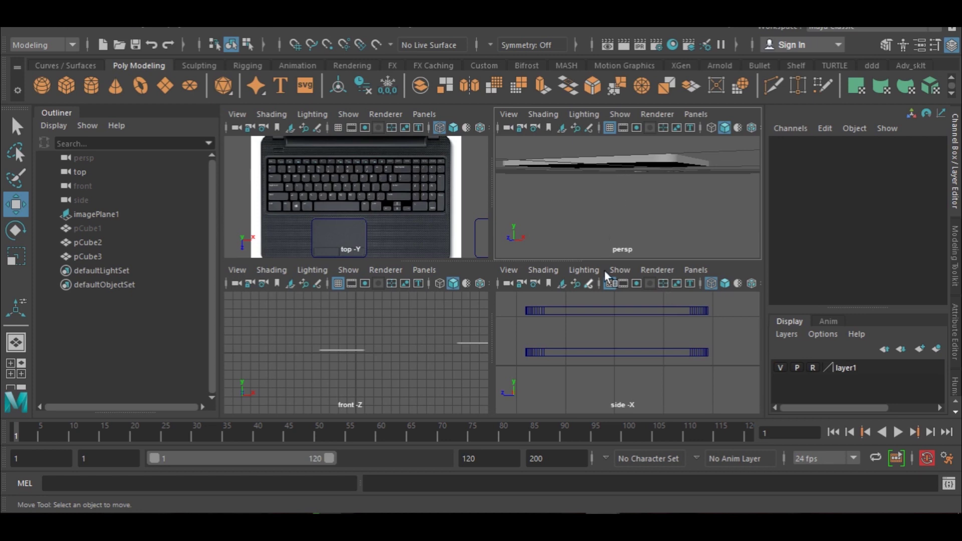
key("space")
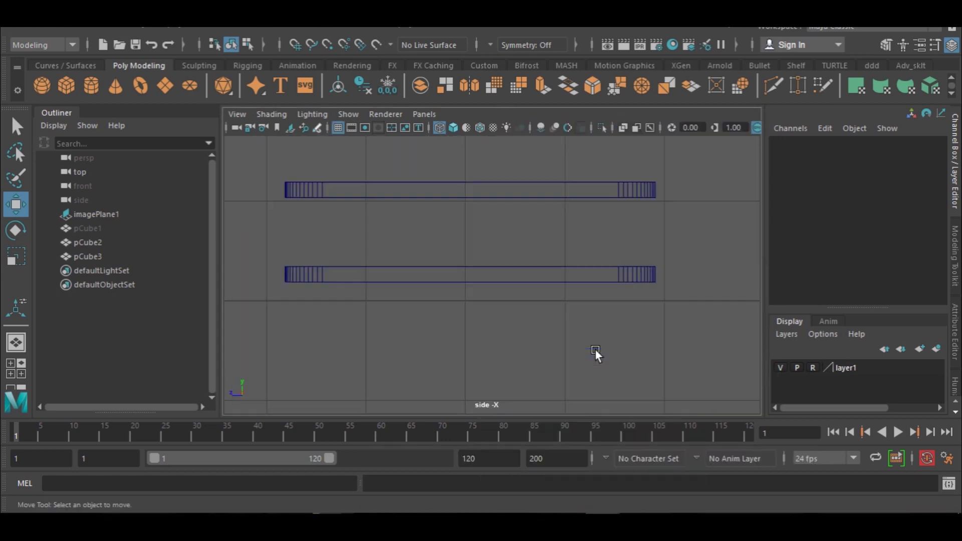
- Bevel the bottom perimeter edges of the lowered touchpad piece
left_click(588, 281)
right_click_drag(588, 281, 591, 102)
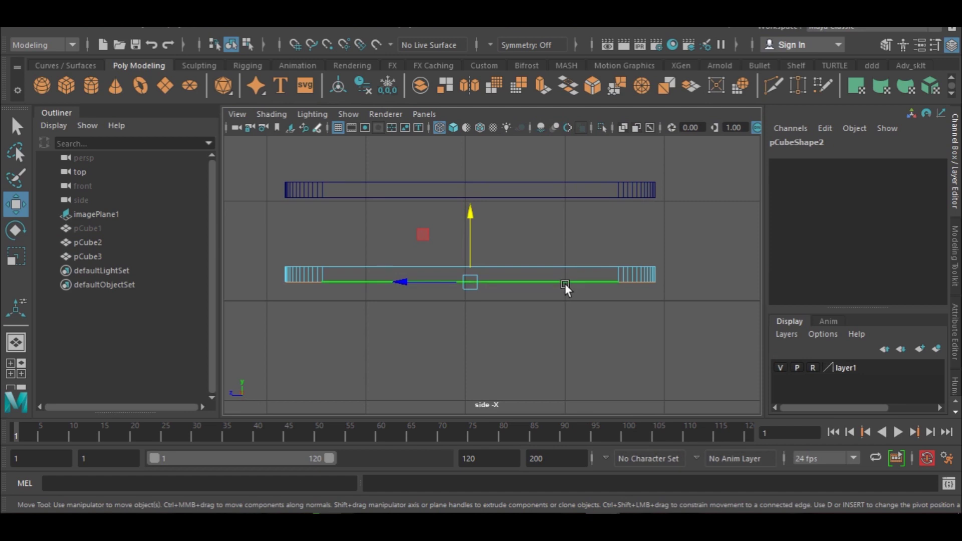
key("space")
key("space")
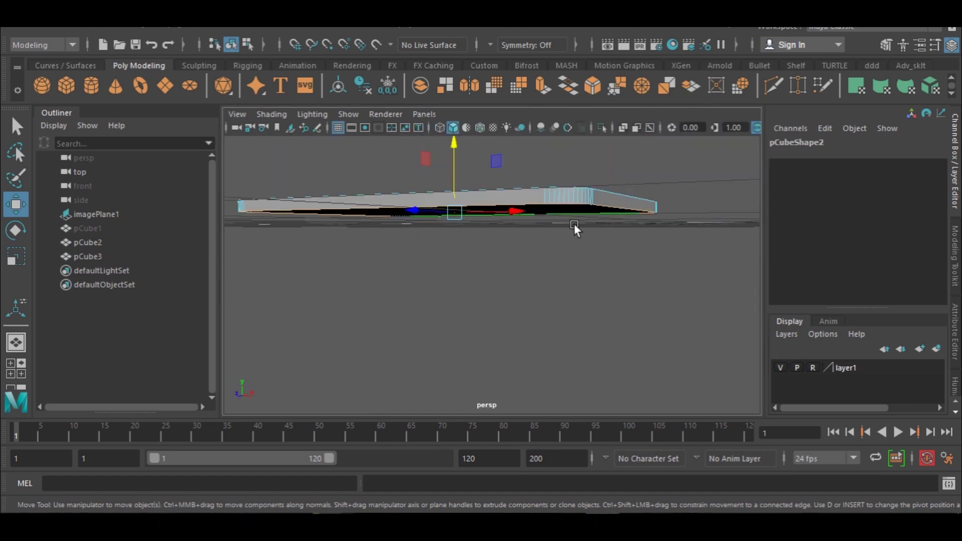
left_click_drag(497, 216, 530, 230, "alt")
right_click_drag(530, 230, 552, 264, "alt")
left_click_drag(551, 242, 550, 252, "alt")
middle_click_drag(550, 252, 535, 315, "alt")
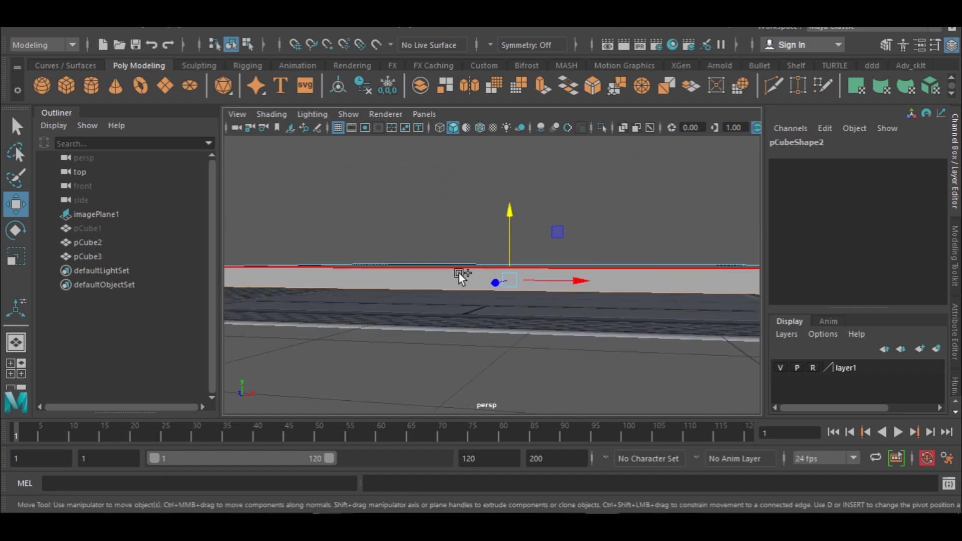
right_click_drag(449, 275, 501, 266, "shift")
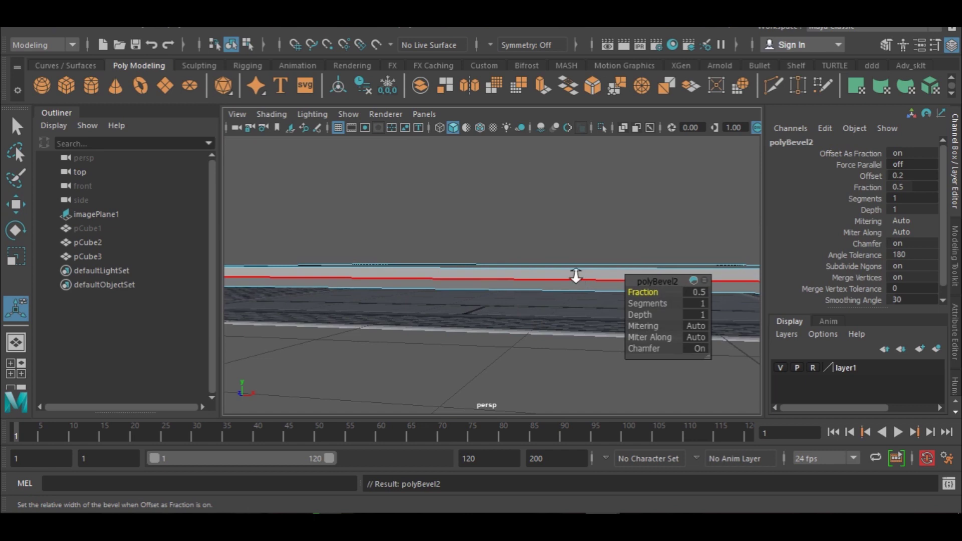
left_click_drag(535, 267, 576, 266, "alt")
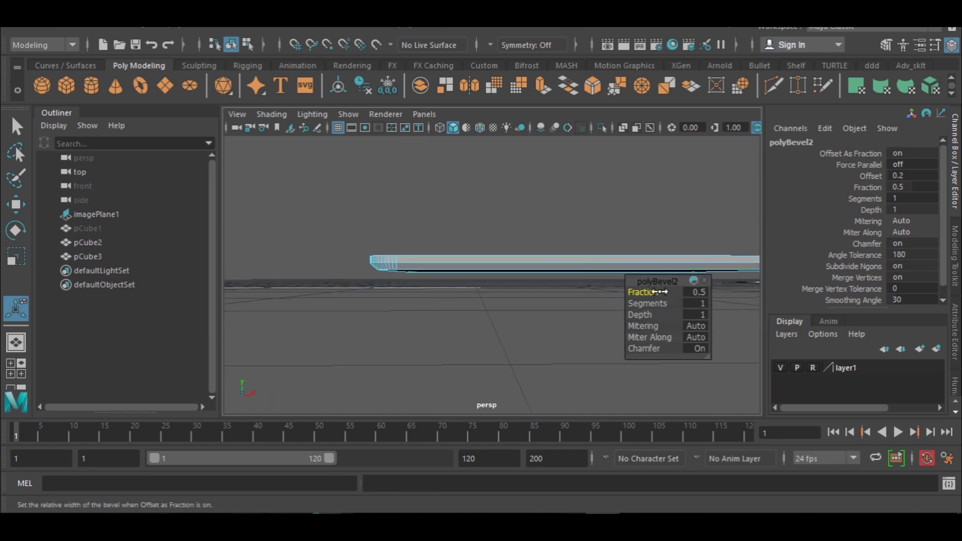
- Set the touchpad bevel's Fraction to 0.3 and Segments to 12, and return to object selection
left_click(700, 293)
type("1.3")
key("Return")
left_click_drag(646, 304, 939, 301)
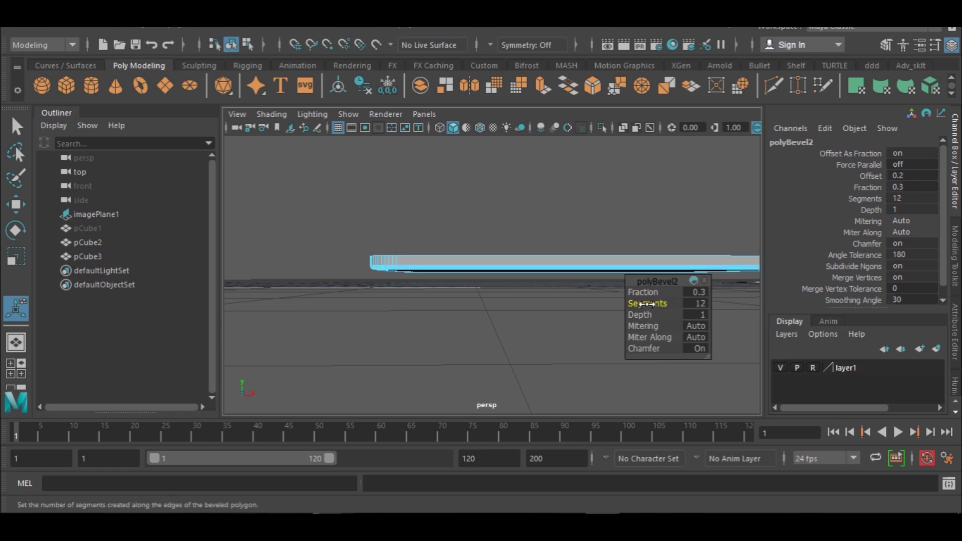
right_click(570, 258)
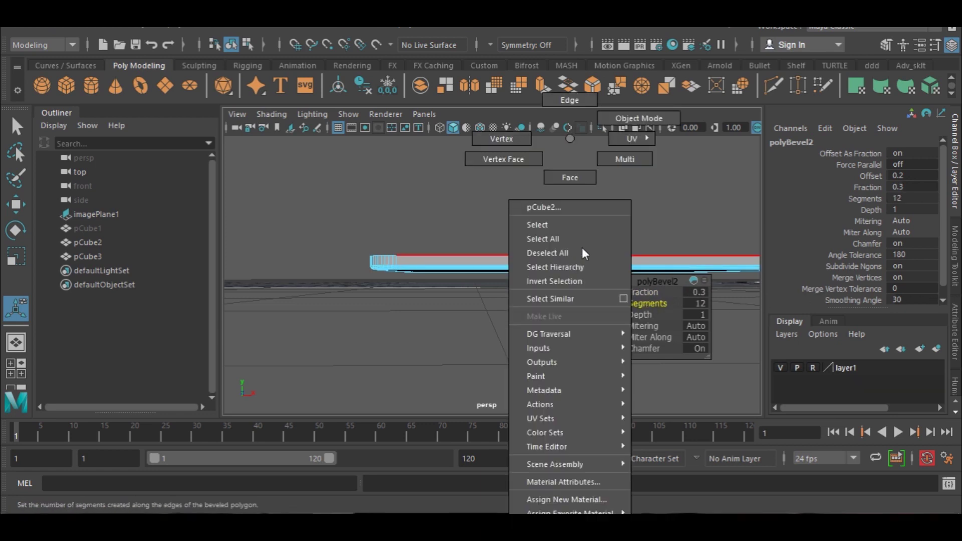
left_click(633, 119)
- Rename the hidden laptop base pCube1 as board and show it again
left_click(87, 227)
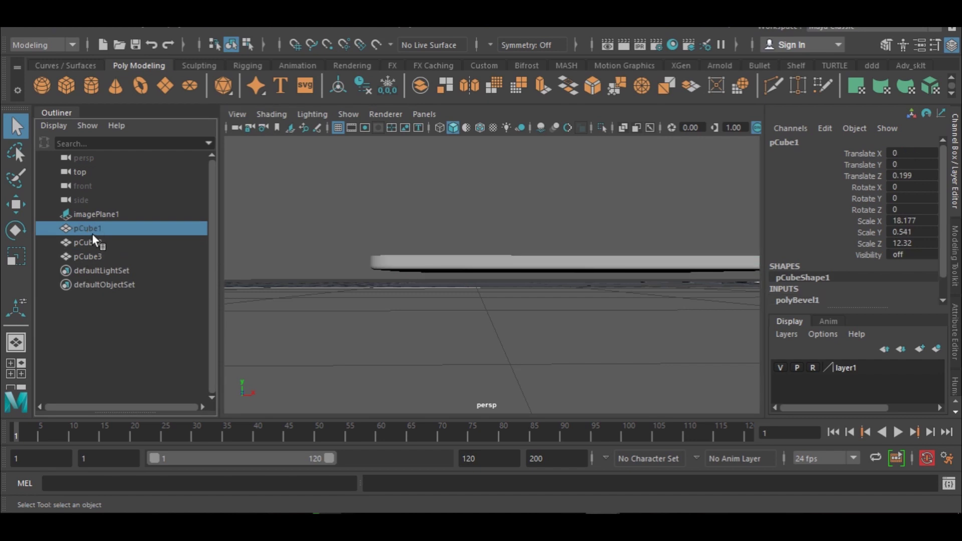
double_click(88, 226)
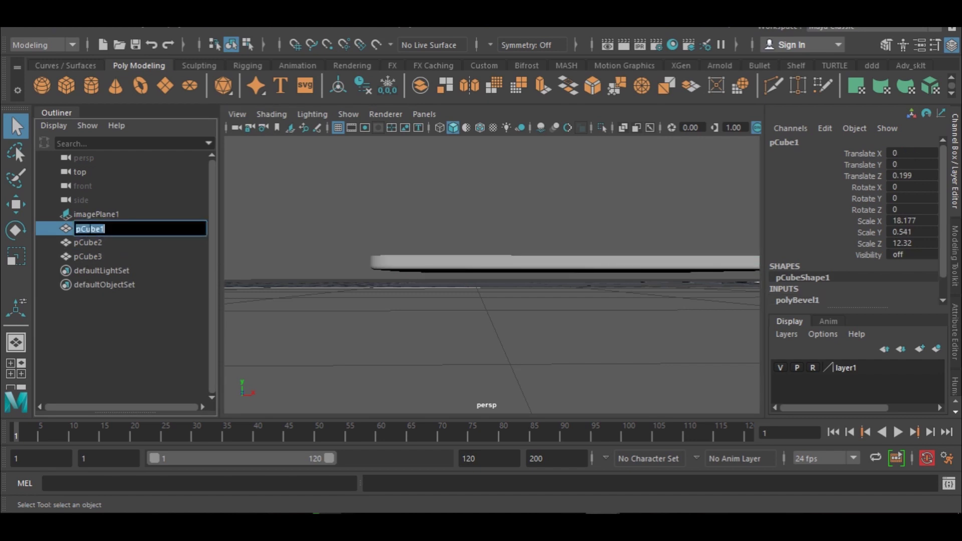
type("board")
key("Return")
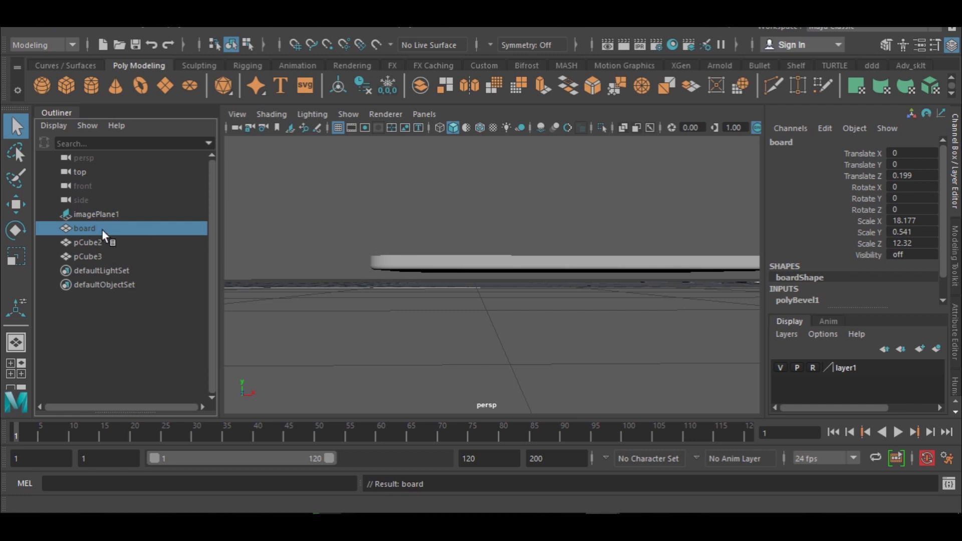
key("shift+h")
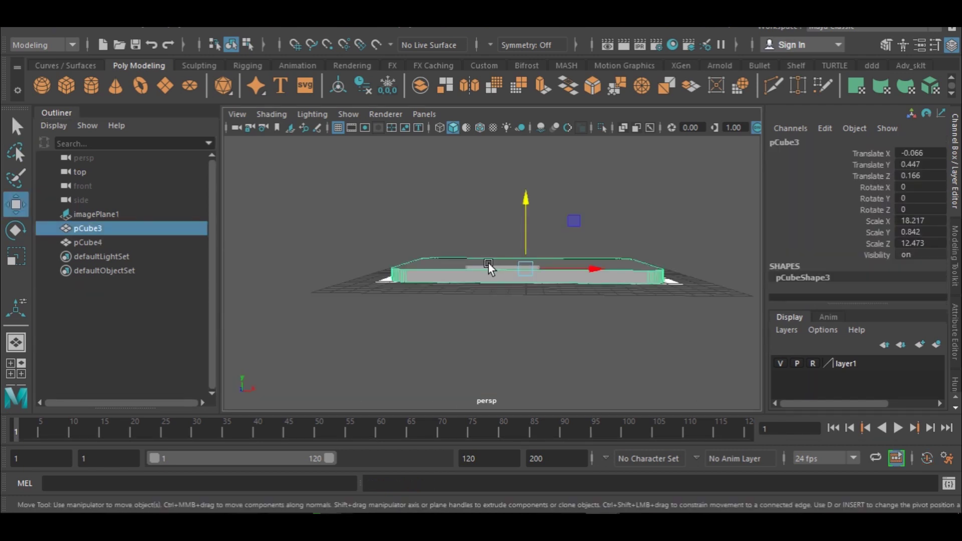
- Duplicate the laptop base and touchpad piece together and move the copies beside the laptop to Translate X -30.21
left_click(488, 262, "shift")
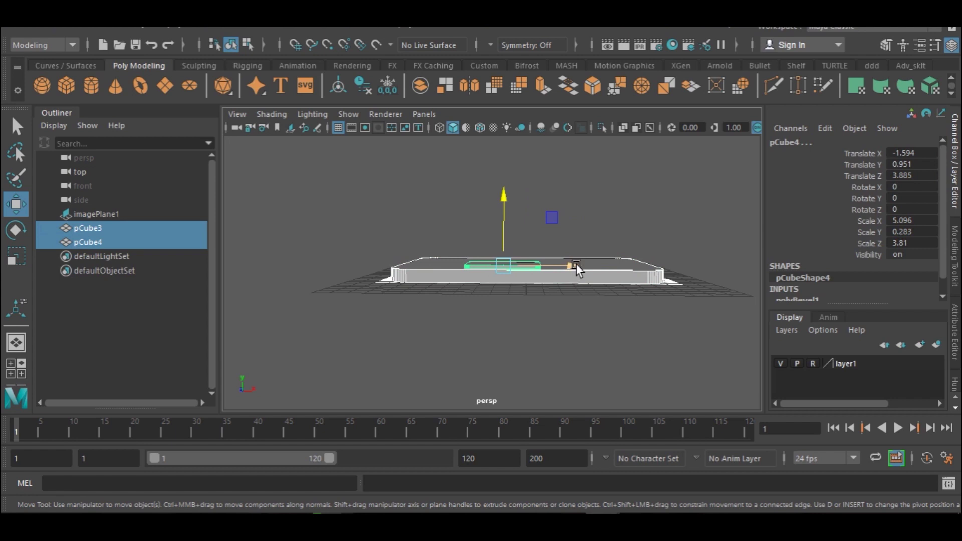
key("ctrl+d")
left_click_drag(575, 264, 194, 269)
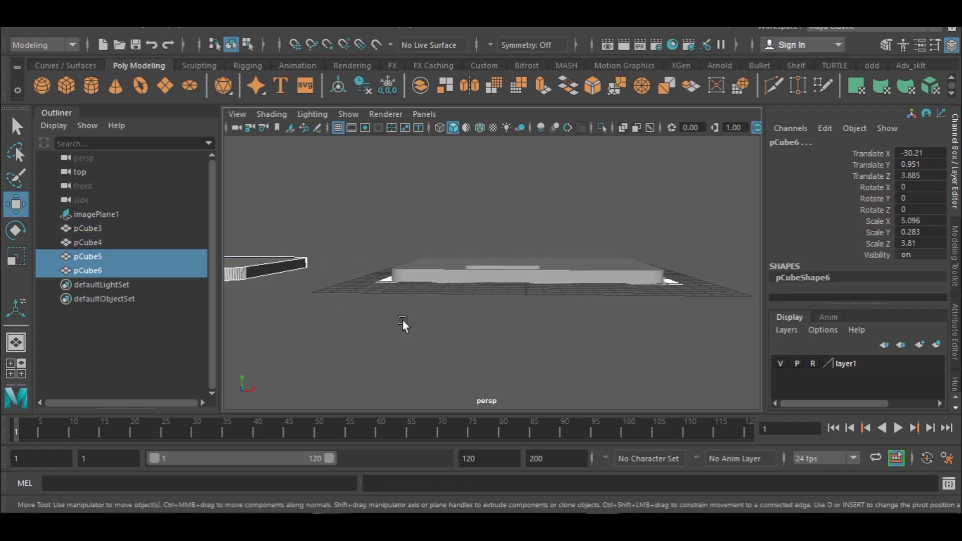
- Cut the original touchpad piece out of the laptop base with a Boolean Difference and examine the recess
left_click(464, 256)
left_click_drag(509, 255, 541, 292, "alt")
left_click(528, 282)
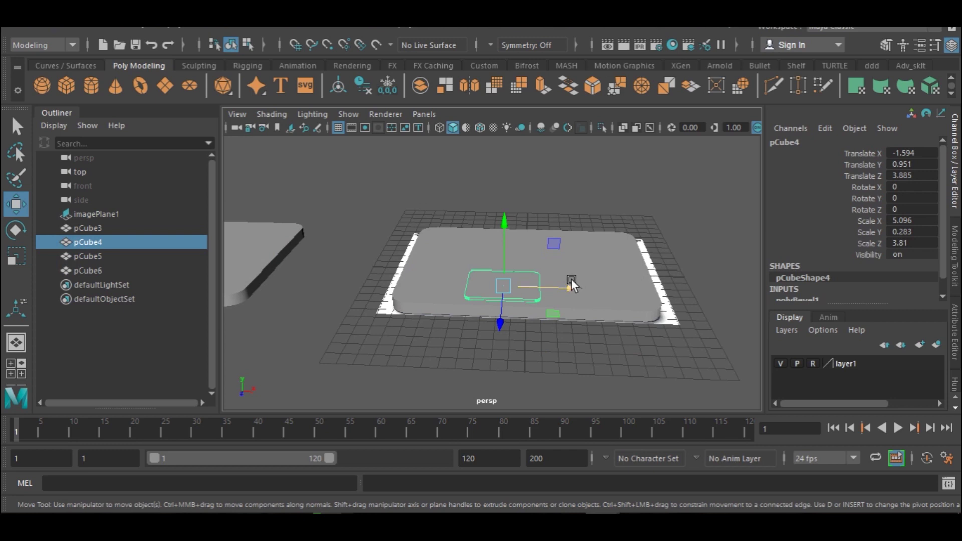
key("t")
left_click(560, 298)
left_click(517, 290, "shift")
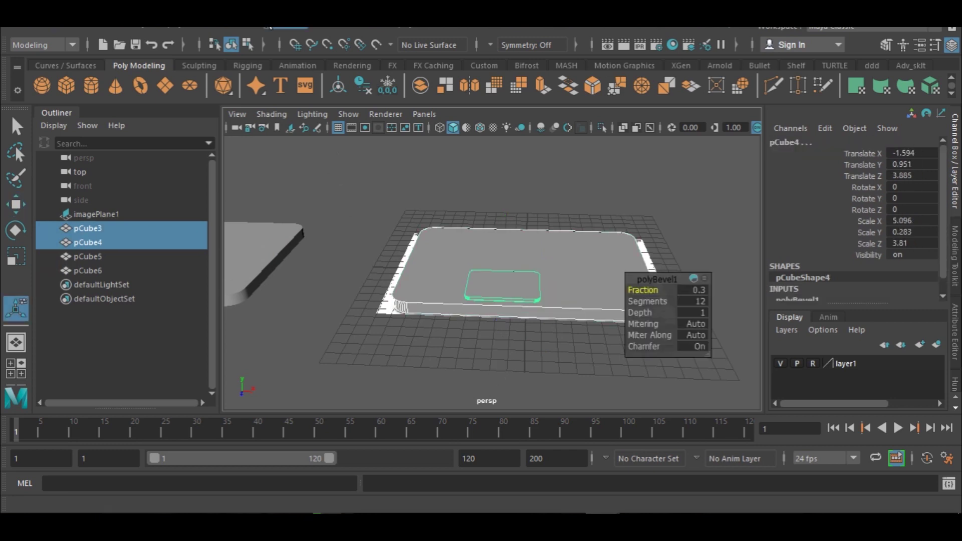
left_click(256, 29)
mouse_move(276, 59)
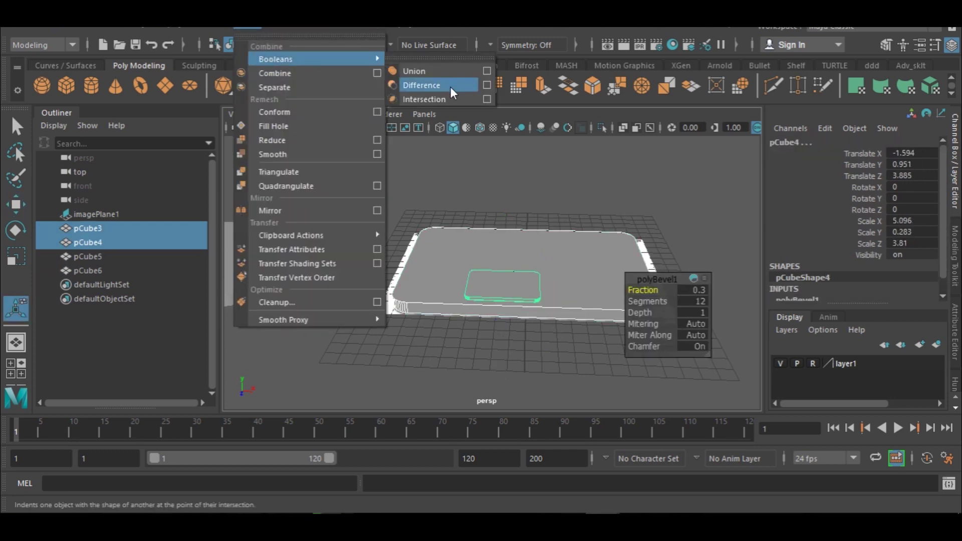
left_click(424, 84)
scroll(534, 349, "up", 5)
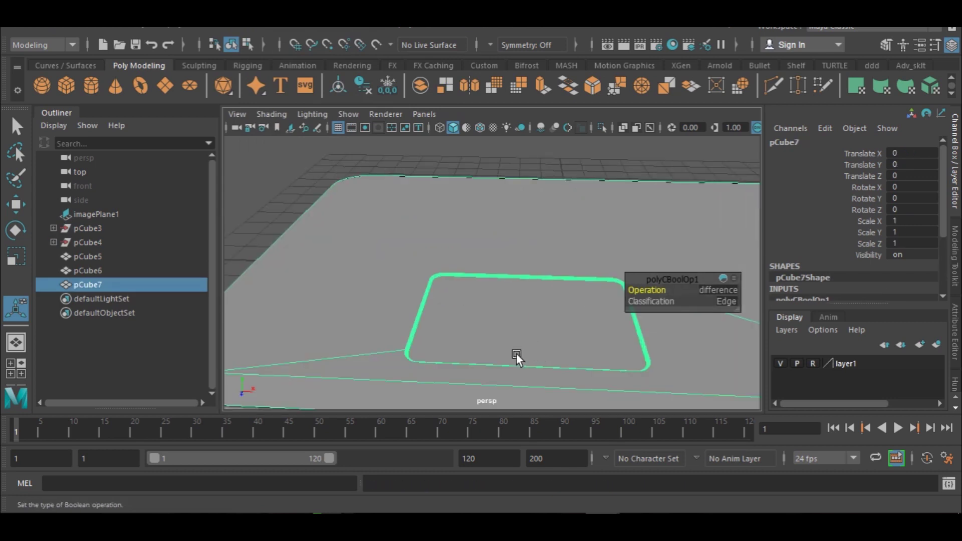
left_click(627, 303)
left_click_drag(626, 304, 464, 293, "alt")
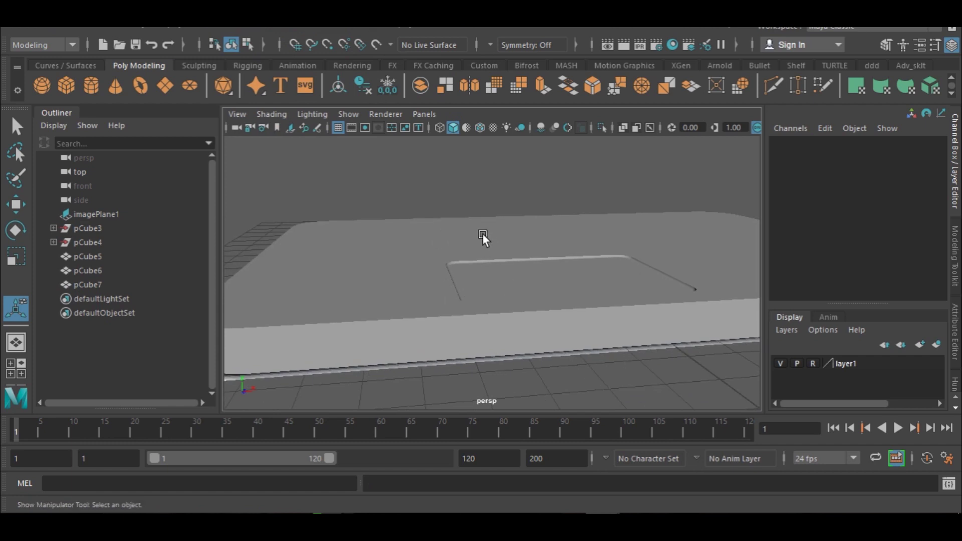
- Select only the bottom perimeter edges of the cut laptop base in the side view and bevel them
left_click(420, 318)
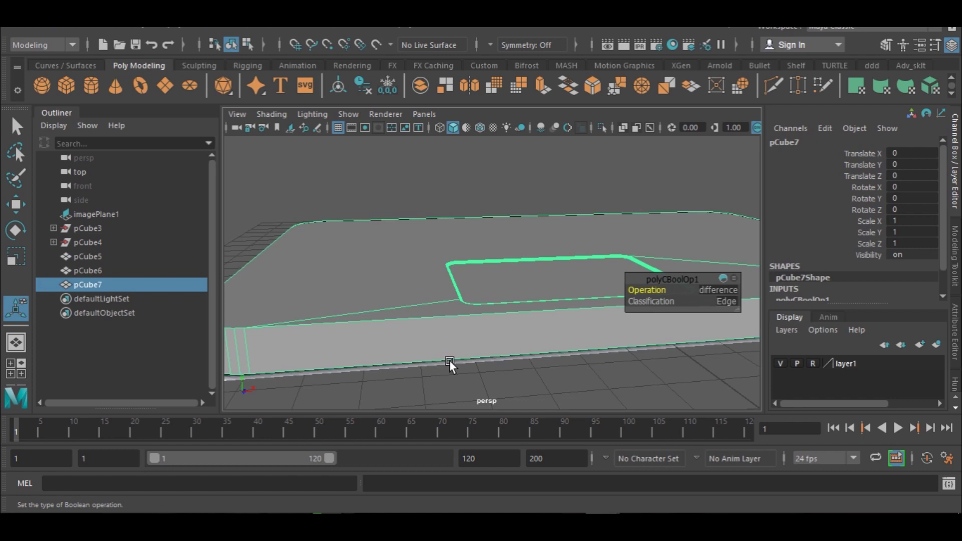
left_click_drag(463, 329, 450, 251, "alt")
right_click_drag(449, 273, 447, 103)
key("space")
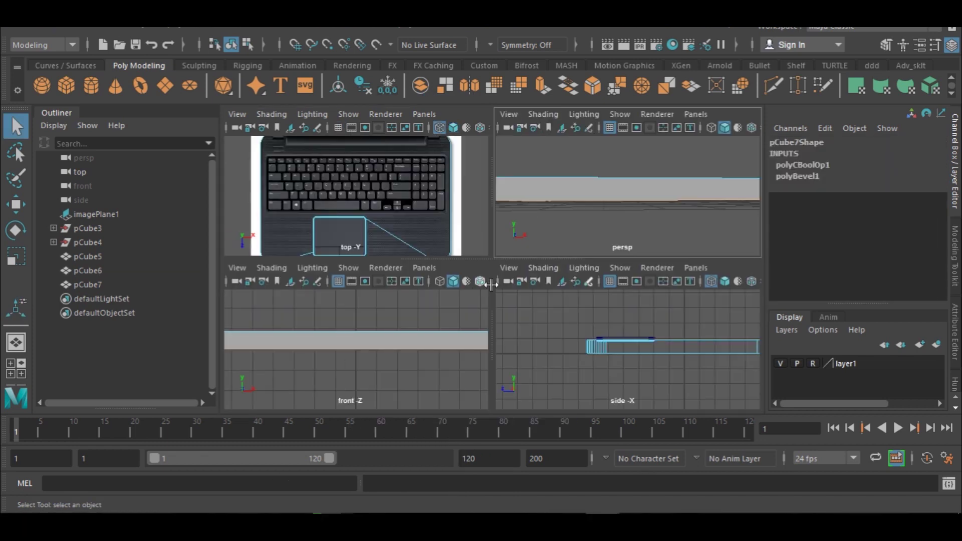
key("space")
scroll(639, 308, "down", 2)
key("f")
scroll(644, 294, "down", 10)
left_click_drag(754, 303, 459, 261)
key("f")
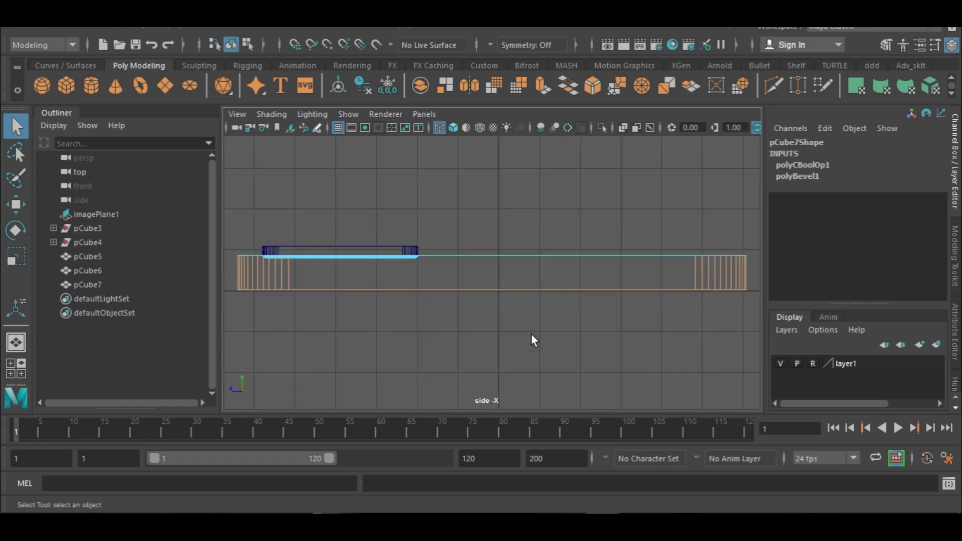
left_click_drag(755, 269, 214, 262)
right_click_drag(363, 290, 416, 263, "shift")
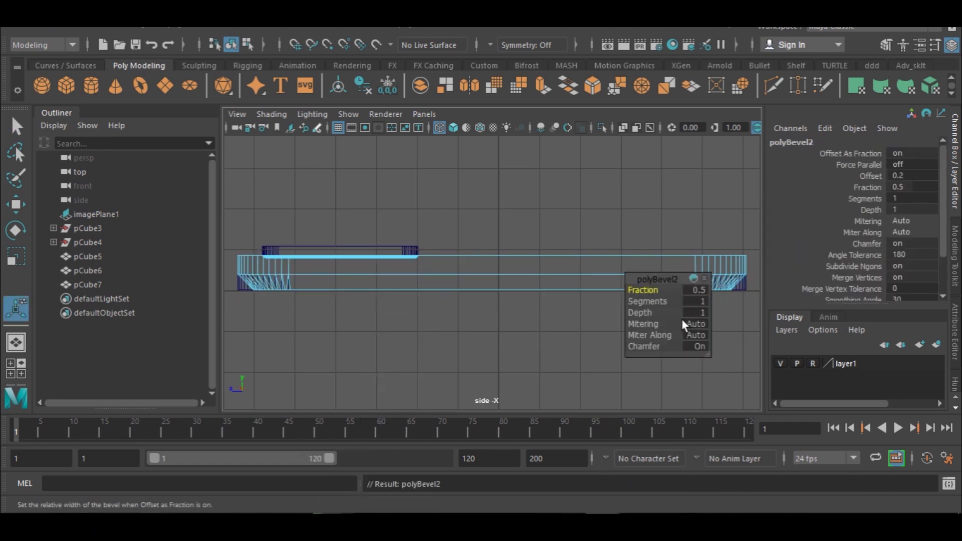
- Set the bottom-edge bevel to Fraction 0.3 with 12 segments, and return to object selection with the laptop base selected
left_click(696, 292)
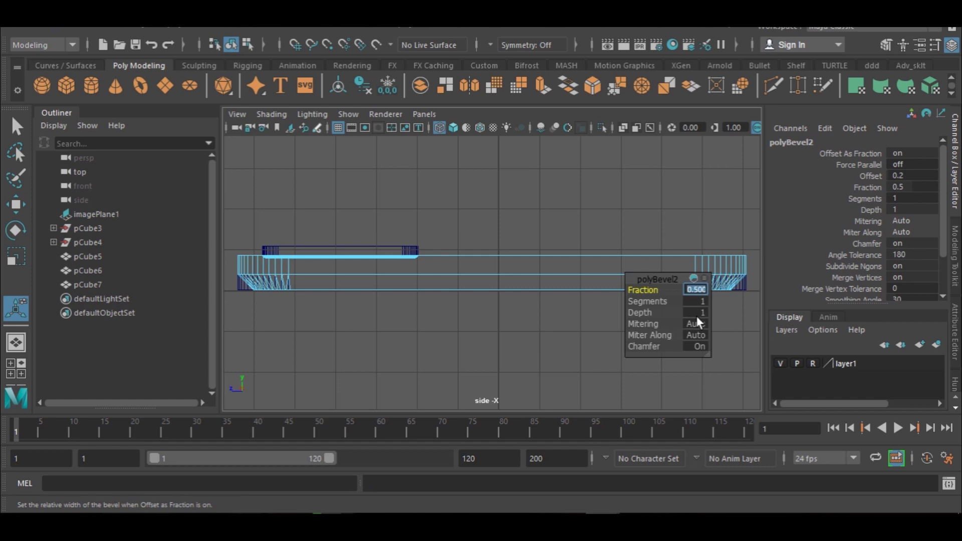
type("1")
type("3")
key("Return")
left_click_drag(664, 302, 638, 305)
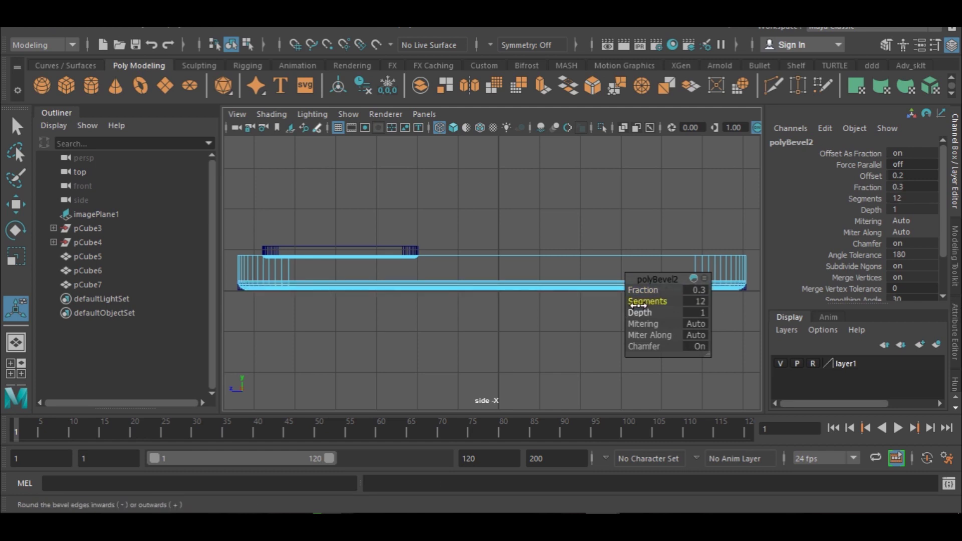
right_click(579, 259)
right_click_drag(579, 259, 621, 127)
key("q")
left_click(609, 189)
left_click(564, 254)
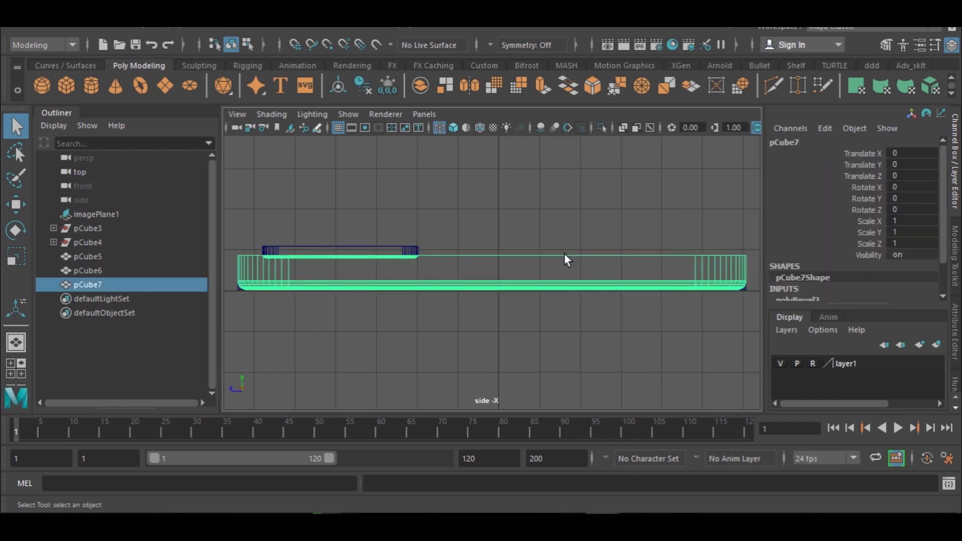
- Examine the bevelled bottom edge and the touchpad recess of the laptop base in the perspective view
key("space")
key("space")
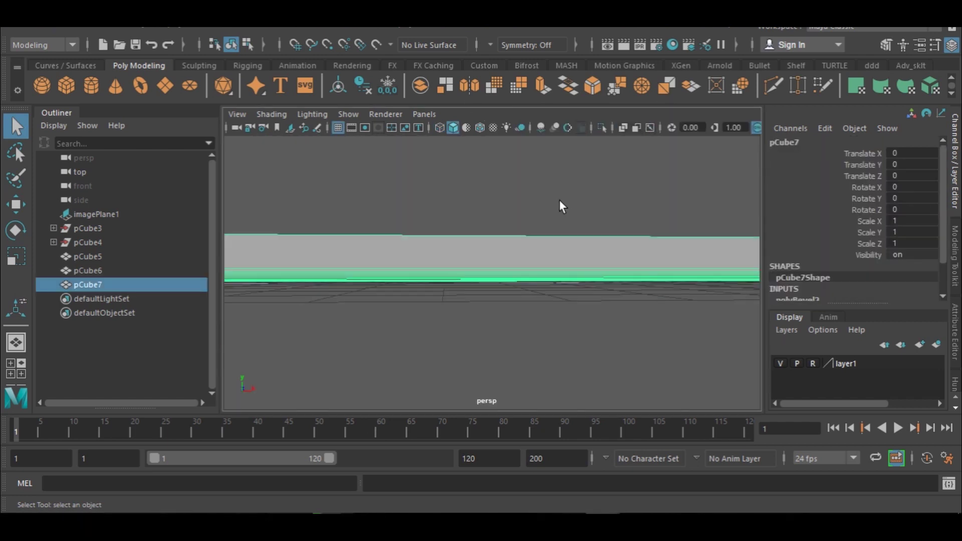
left_click_drag(500, 276, 560, 248, "alt")
scroll(533, 200, "up", 5)
key("r")
key("w")
mouse_move(551, 190)
left_mouse_down()
mouse_move(552, 212)
mouse_move(551, 197)
left_mouse_up()
left_click(514, 194)
left_click_drag(538, 299, 474, 314, "alt")
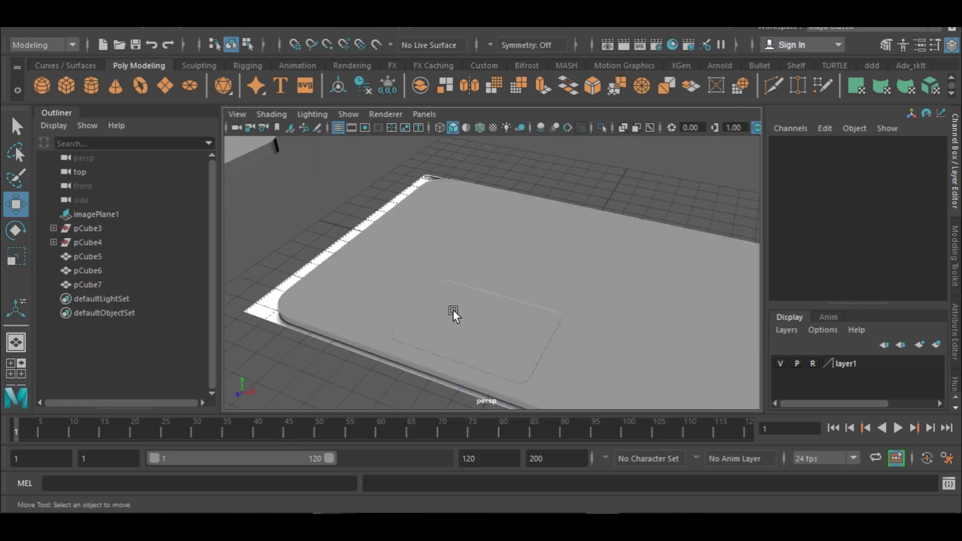
- Duplicate the spare touchpad piece beside the laptop and move the copy over the keyboard to about Translate X 2.126, Z -0.935
key("space")
key("space")
scroll(544, 277, "up", 2)
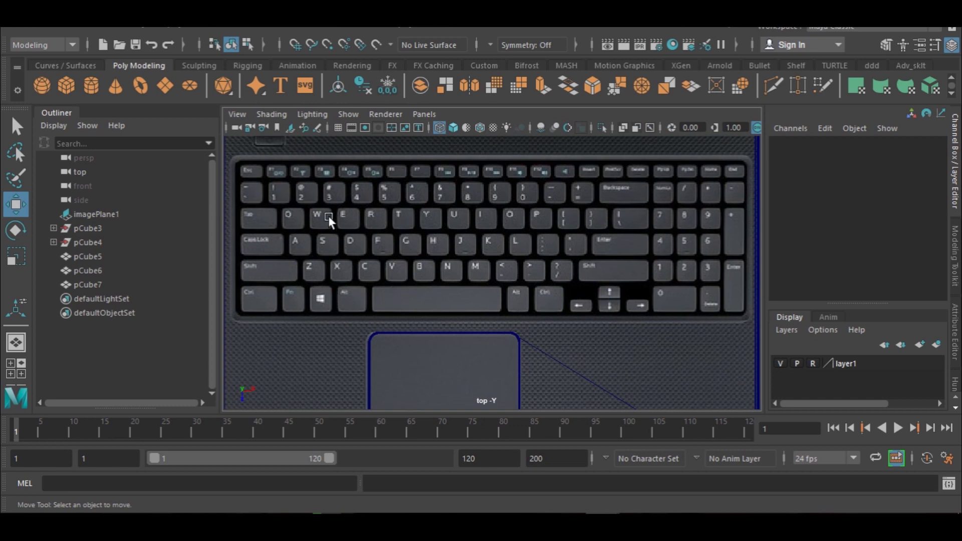
scroll(552, 318, "down", 5)
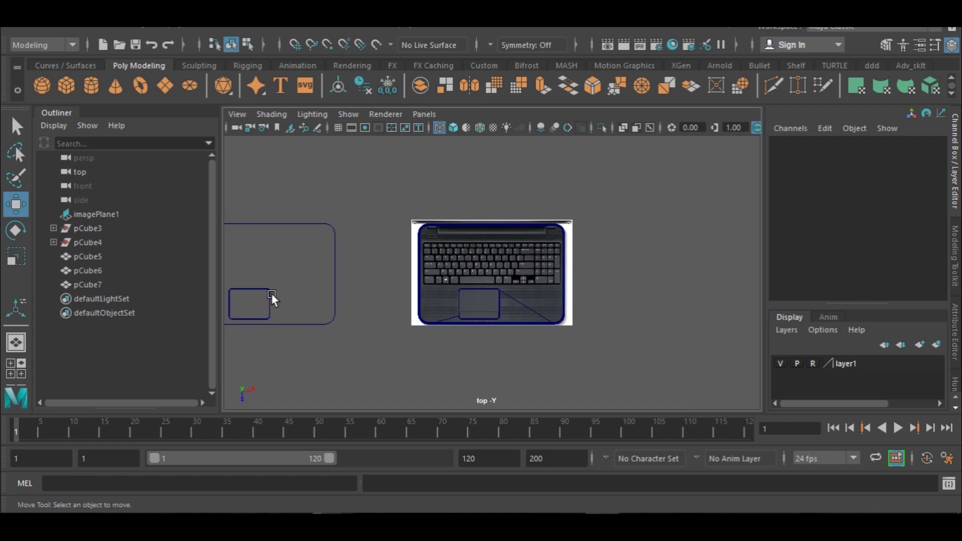
left_click(272, 293)
key("ctrl+d")
left_click_drag(311, 305, 582, 281)
left_click_drag(509, 378, 505, 340)
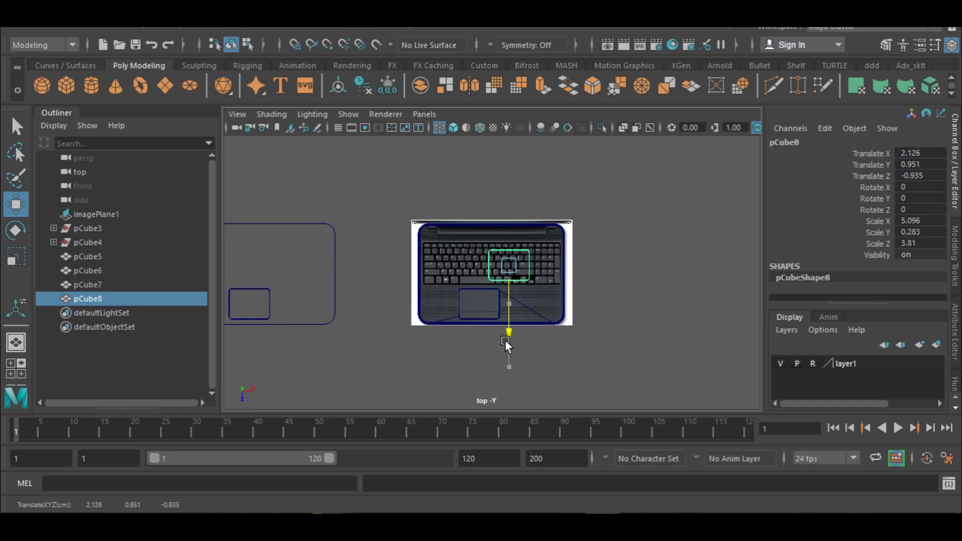
scroll(506, 338, "up", 5)
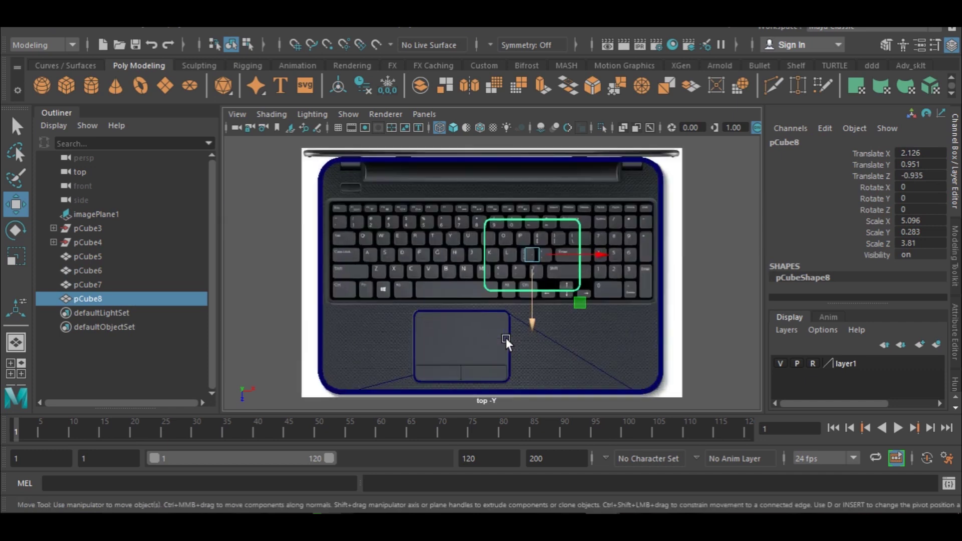
- Scale the copied piece uniformly to about Scale X 7.332 and shift it to Translate Z -1.146 to match the keyboard's height
key("r")
left_click_drag(554, 243, 585, 256)
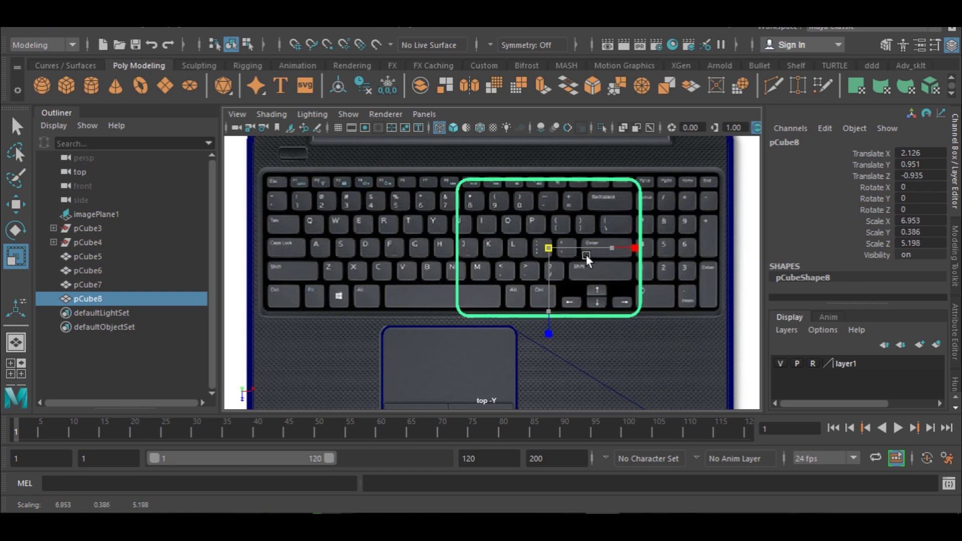
key("w")
mouse_move(552, 313)
left_mouse_down()
mouse_move(554, 303)
mouse_move(551, 312)
left_mouse_up()
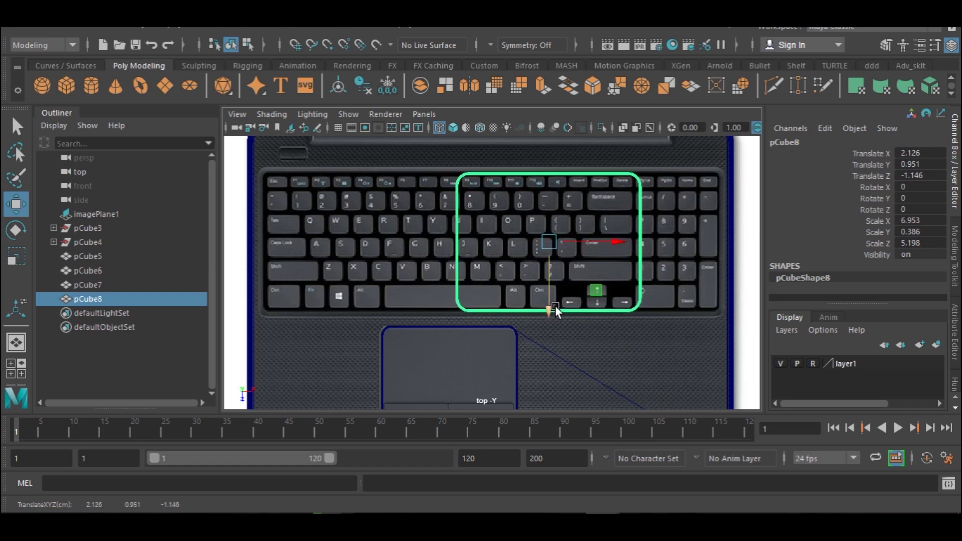
key("r")
left_click_drag(548, 243, 556, 239)
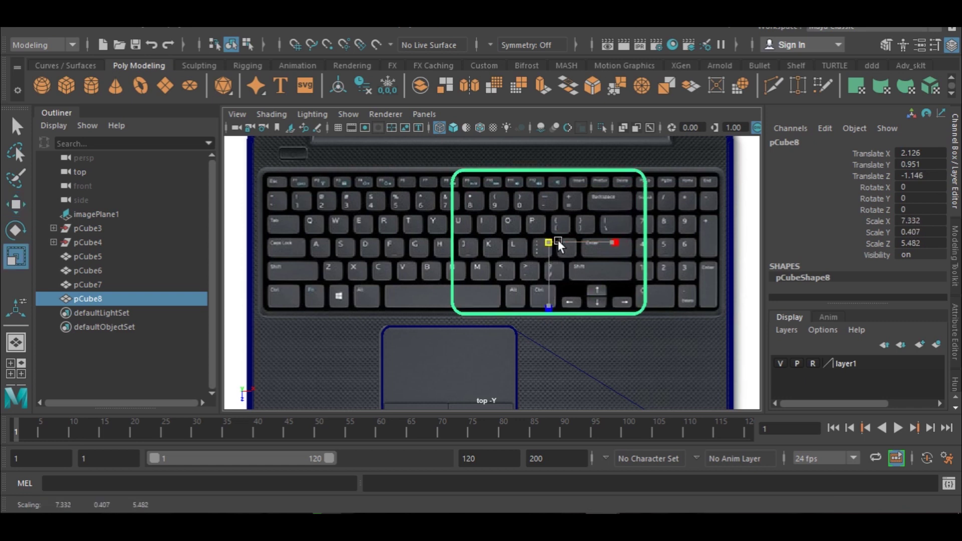
- Move the vertices at both ends of the copied piece outward to span the full width of the reference keyboard
right_click_drag(645, 242, 584, 136)
left_click_drag(610, 161, 704, 347)
key("w")
left_click_drag(714, 239, 794, 257)
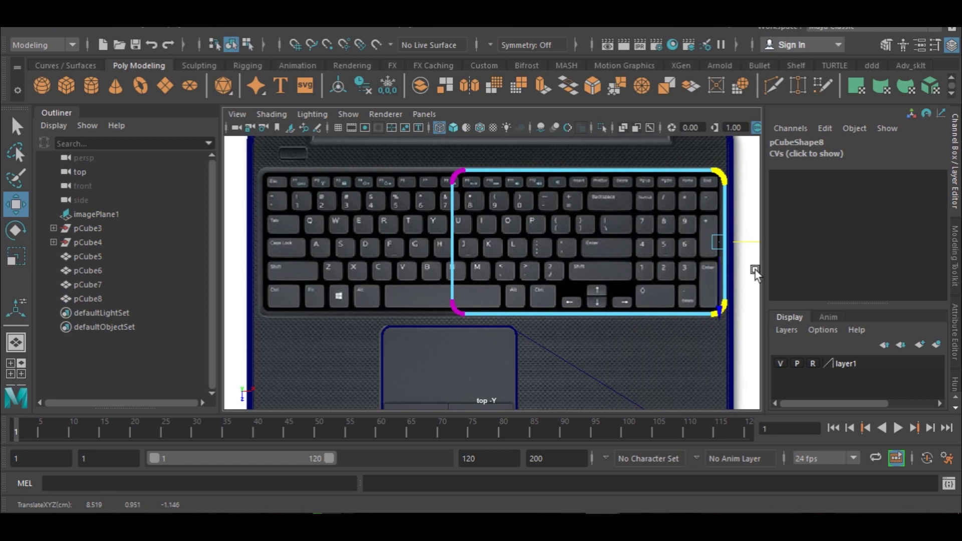
left_click_drag(423, 160, 542, 329)
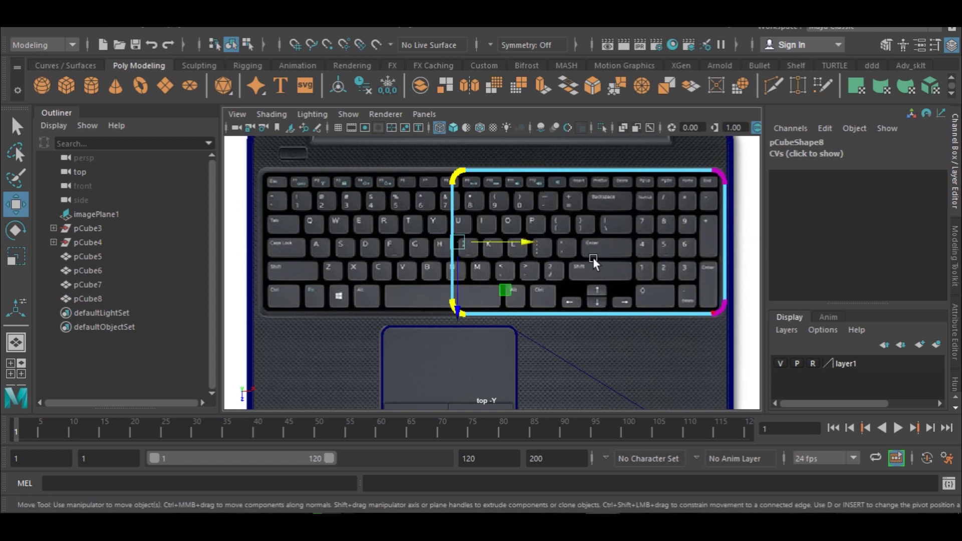
left_click_drag(530, 239, 336, 262)
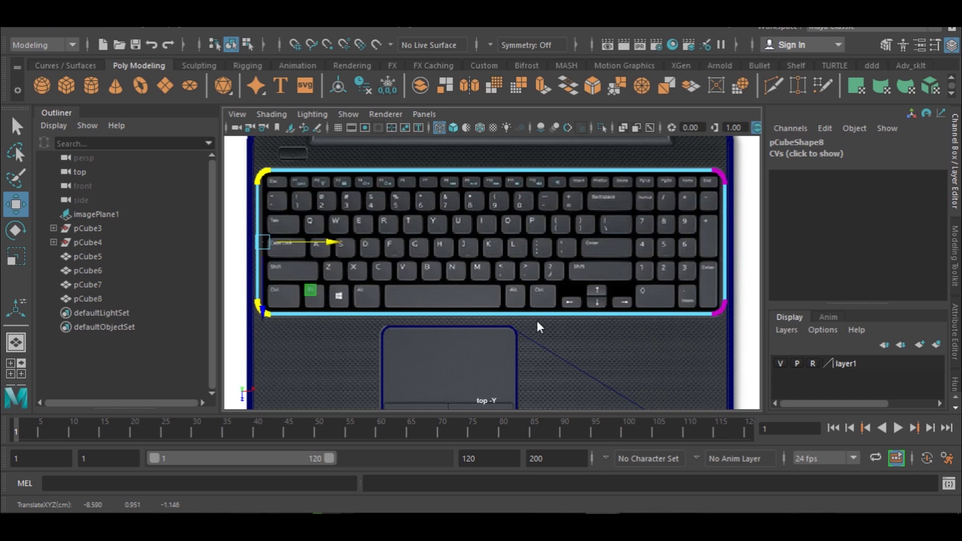
- Return the keyboard piece to object mode, flatten it to about Scale Y 0.217 and lower it to about Translate Y 0.383
key("space")
key("space")
right_click_drag(583, 286, 651, 119)
left_click(644, 183)
left_click_drag(519, 306, 591, 240, "alt")
left_click(579, 253)
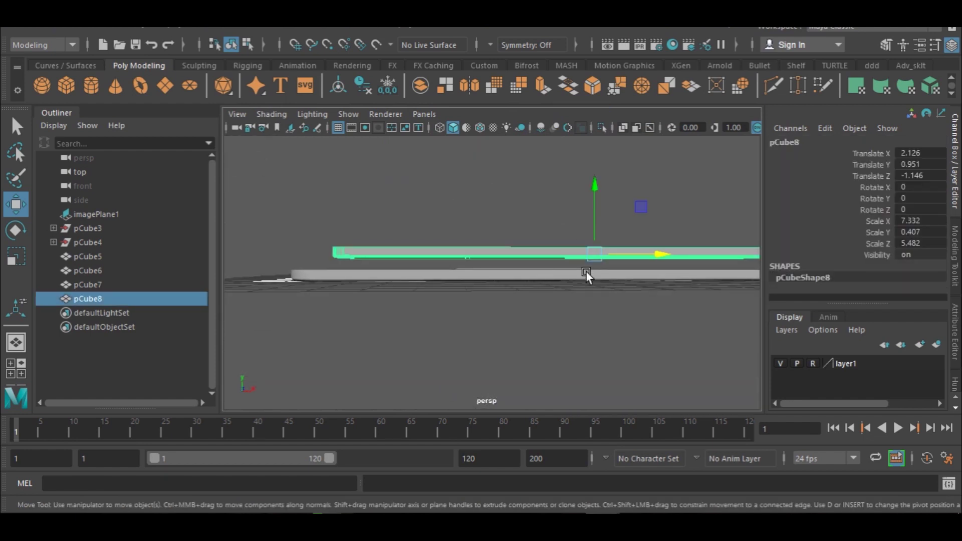
key("r")
left_click_drag(592, 185, 597, 223)
left_click_drag(496, 230, 530, 218, "alt")
key("w")
left_click_drag(600, 164, 597, 177)
- Raise the keyboard piece slightly in the side view to about Translate Y 0.398
key("space")
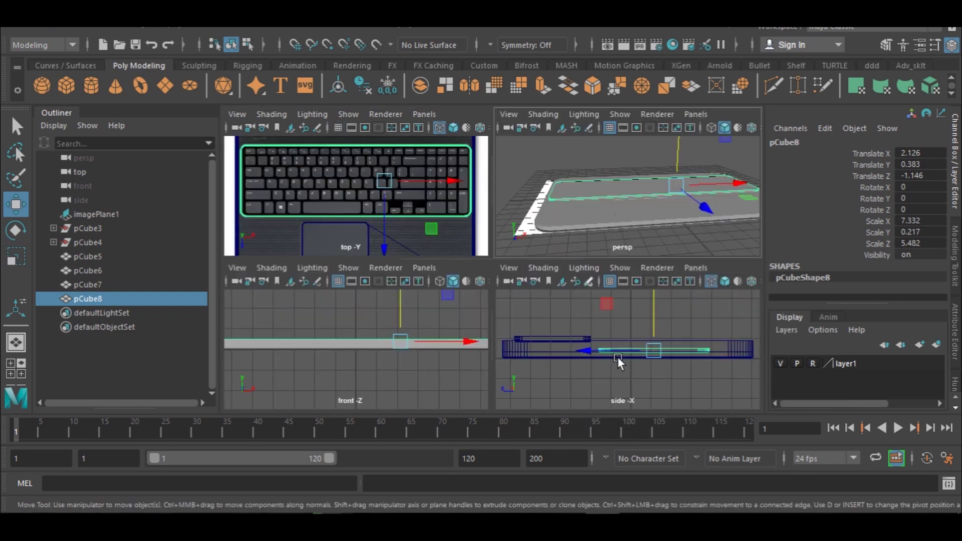
key("space")
scroll(596, 335, "up", 4)
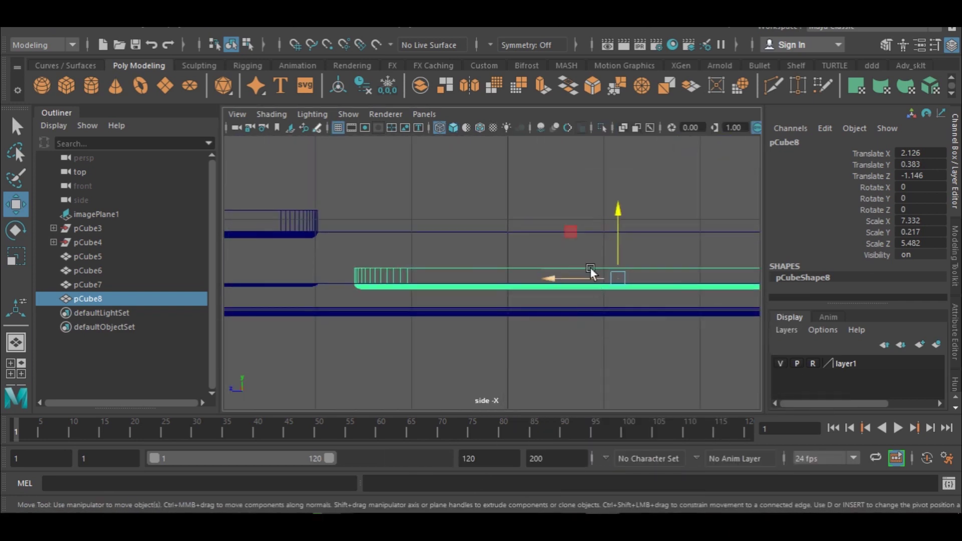
left_click_drag(618, 210, 619, 209)
left_click_drag(619, 208, 619, 209)
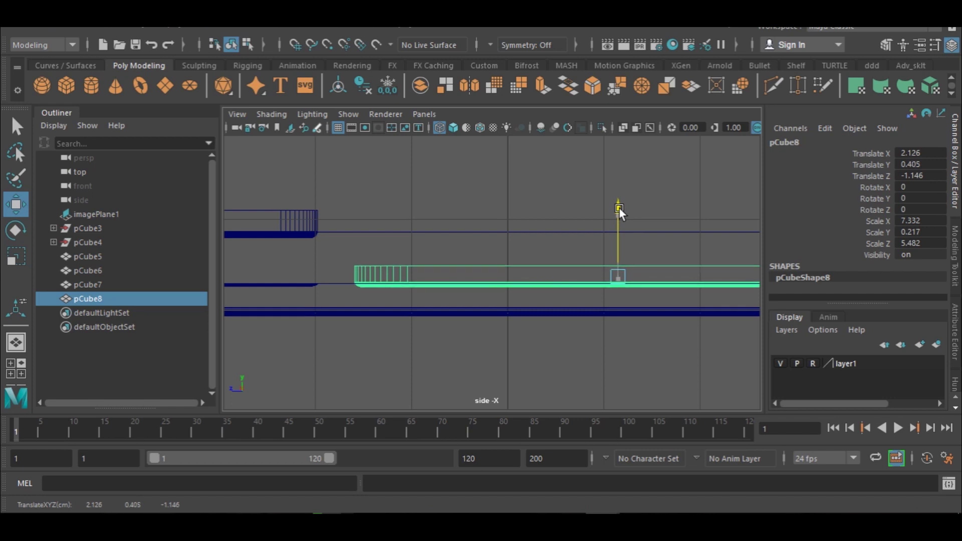
- Examine how deep the keyboard piece sits in the laptop base in the perspective view and the front wireframe view
key("space")
key("space")
left_click_drag(574, 254, 623, 260, "alt")
key("space")
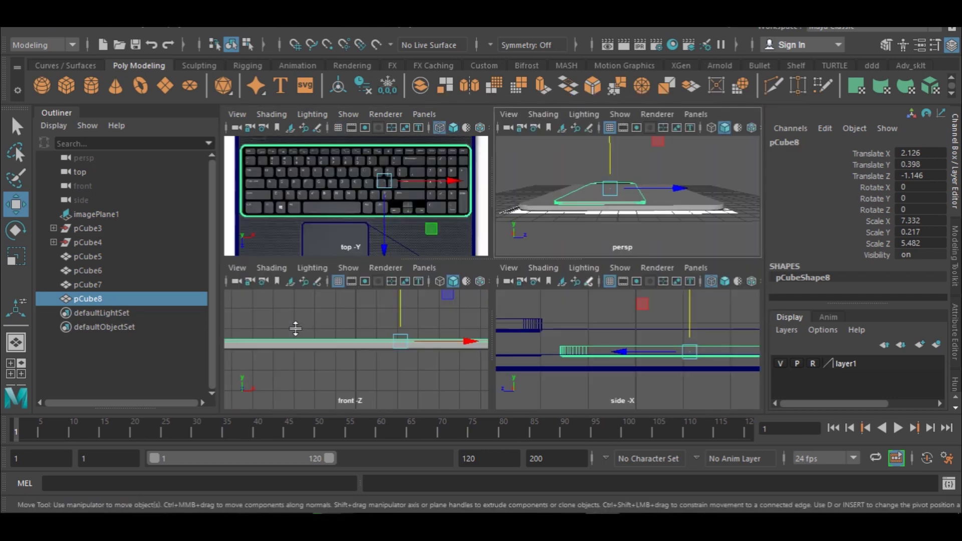
key("space")
left_click(439, 127)
scroll(490, 268, "down", 3)
scroll(489, 269, "up", 1)
key("space")
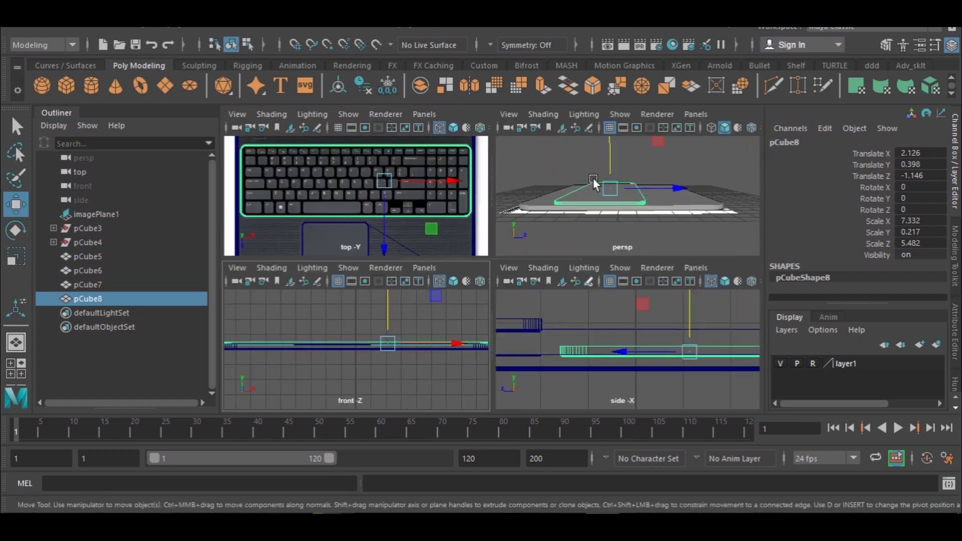
key("space")
key("space")
key("space")
key("space")
key("space")
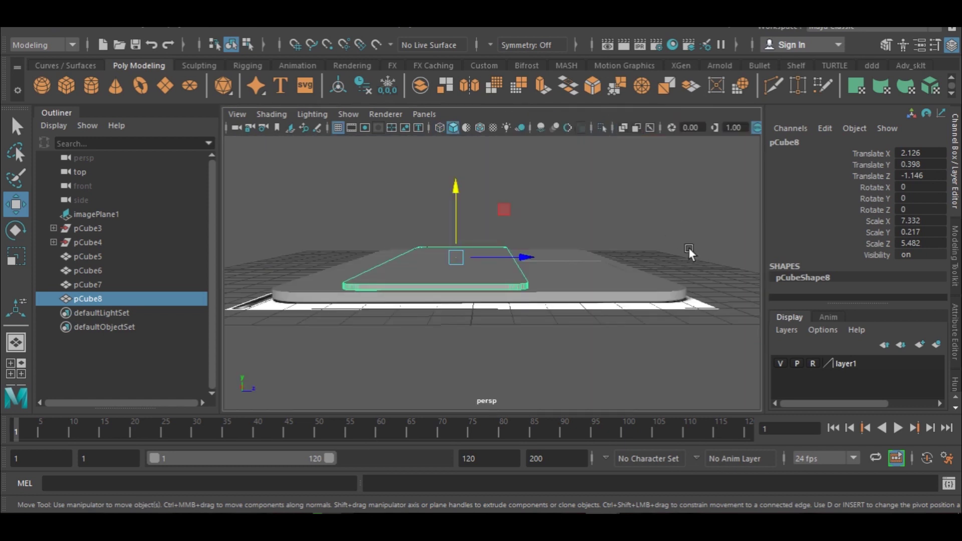
- Cut the keyboard piece out of the laptop base with a Boolean Difference and examine the recess
left_click_drag(689, 248, 584, 287, "alt")
left_click(476, 308)
left_click(422, 288, "shift")
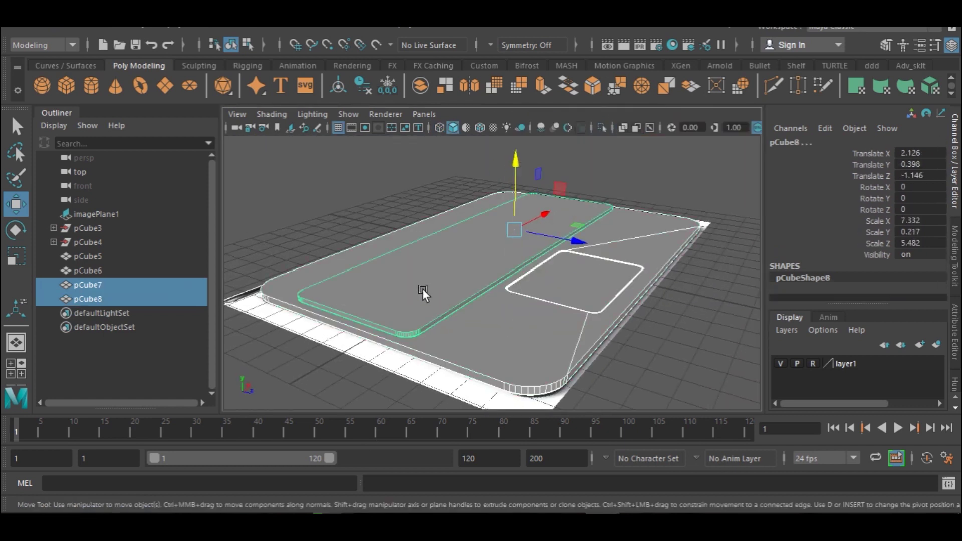
left_click(245, 26)
mouse_move(362, 61)
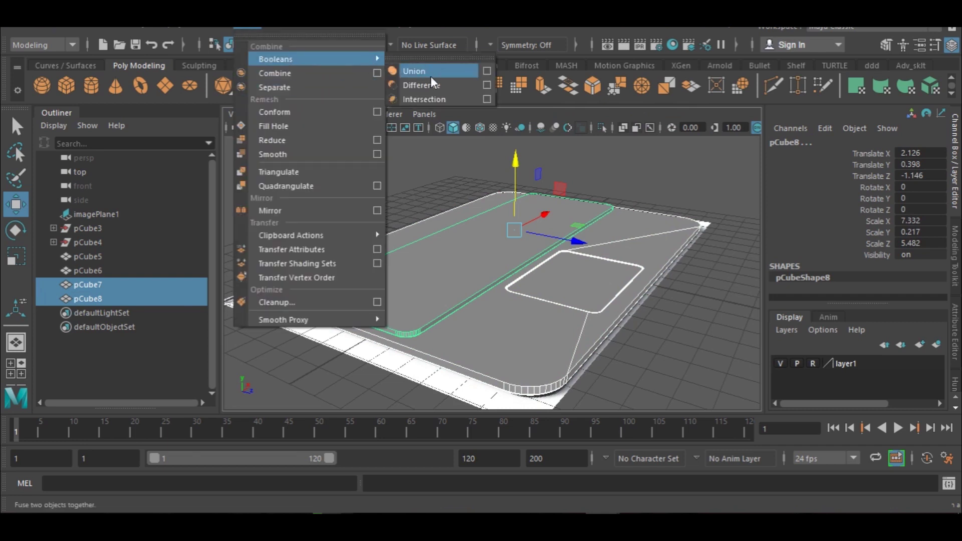
left_click(431, 85)
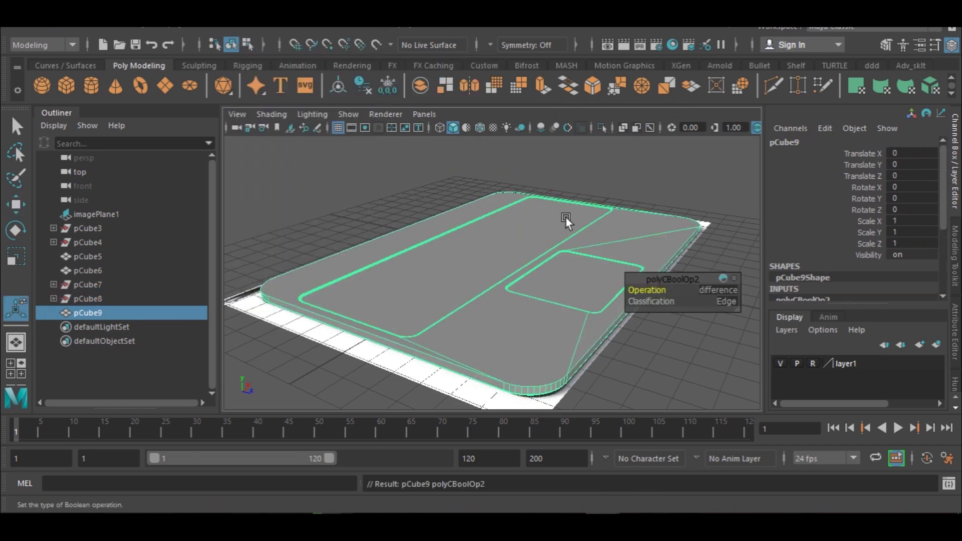
left_click(668, 190)
left_click_drag(658, 248, 555, 223, "alt")
- Create a polygon cube and place it over the key beside the 1 key at about Translate X -8.061, Z -2.656
key("space")
key("space")
scroll(337, 190, "up", 2)
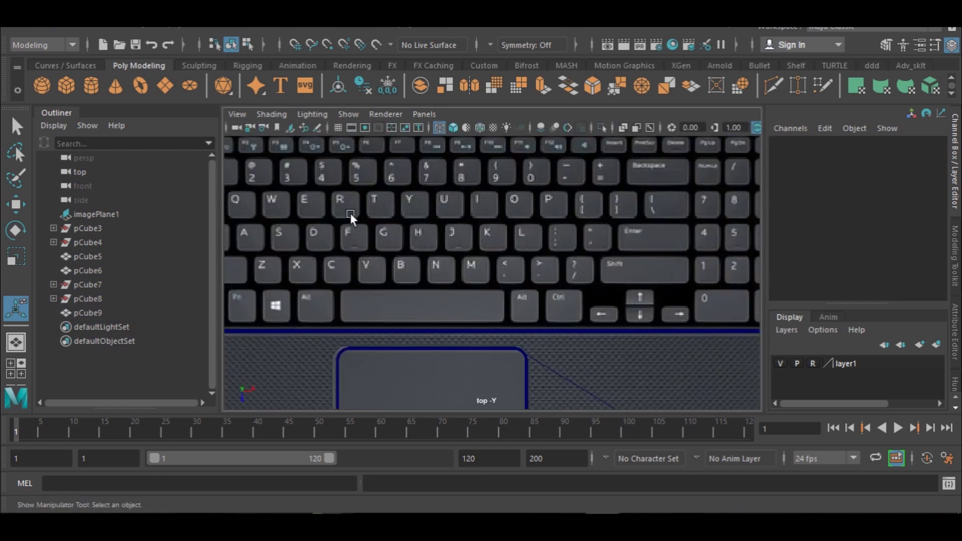
scroll(404, 223, "up", 3)
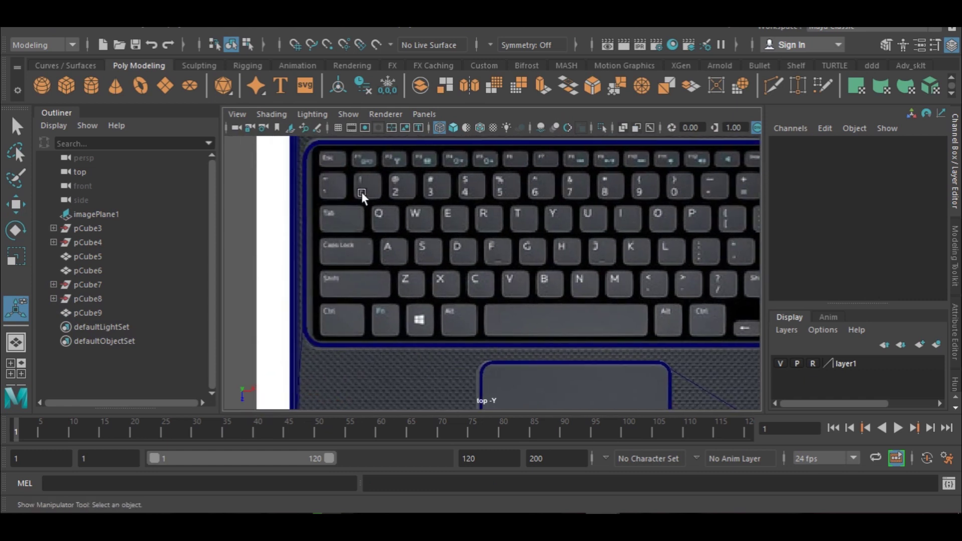
left_click(70, 77)
key("w")
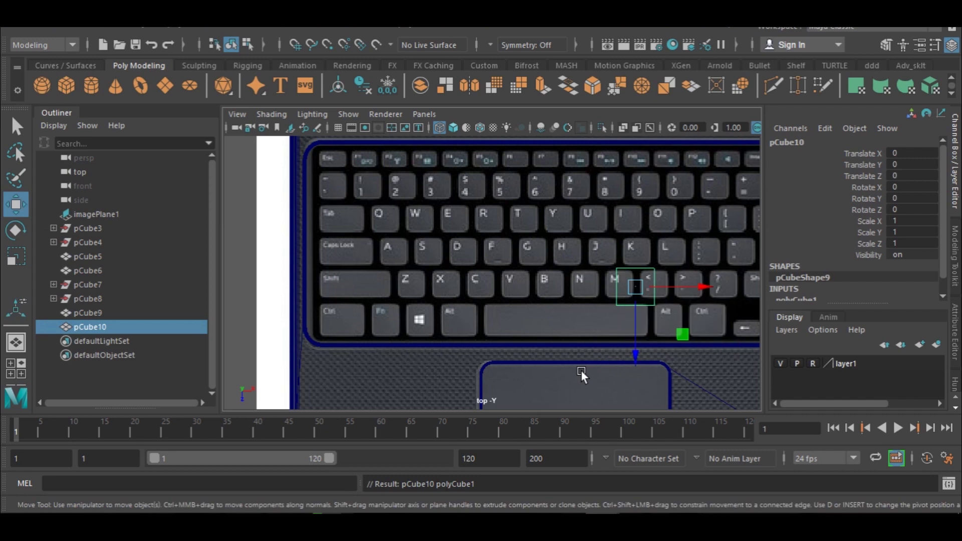
left_click_drag(637, 288, 335, 187)
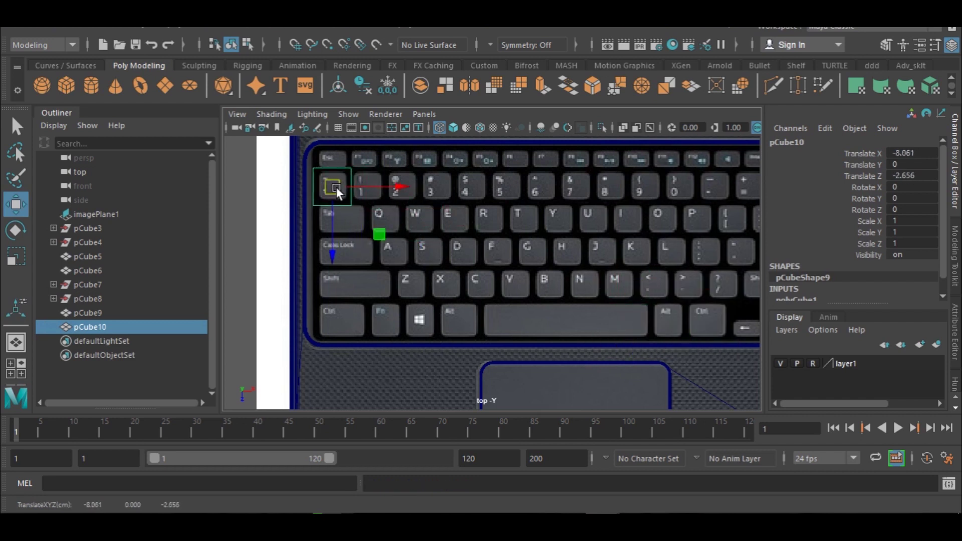
- Scale the key cube uniformly to about 0.701 and align it with the reference key at Translate X -8.03, Z -2.679
scroll(336, 187, "up", 2)
key("f")
scroll(485, 260, "down", 6)
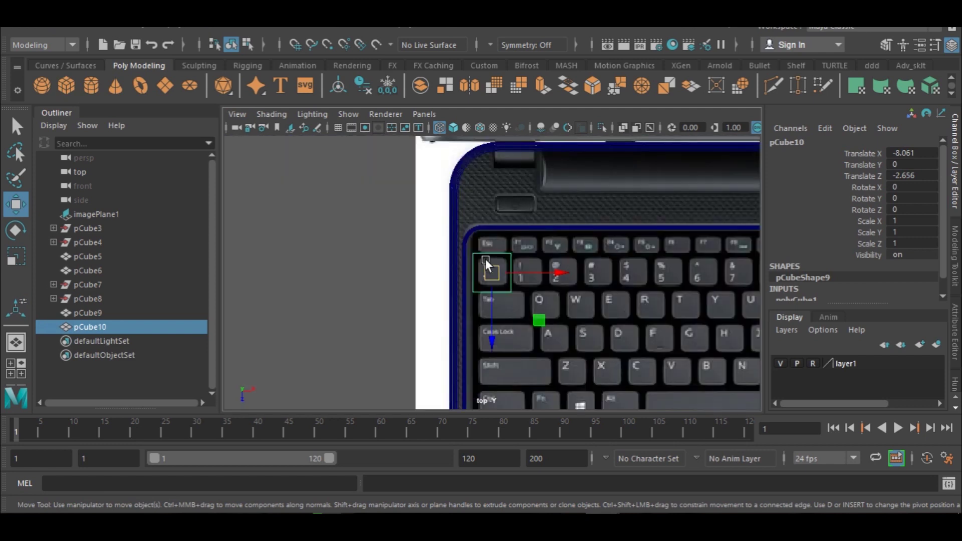
key("r")
mouse_move(490, 275)
left_mouse_down()
mouse_move(483, 271)
mouse_move(493, 276)
left_mouse_up()
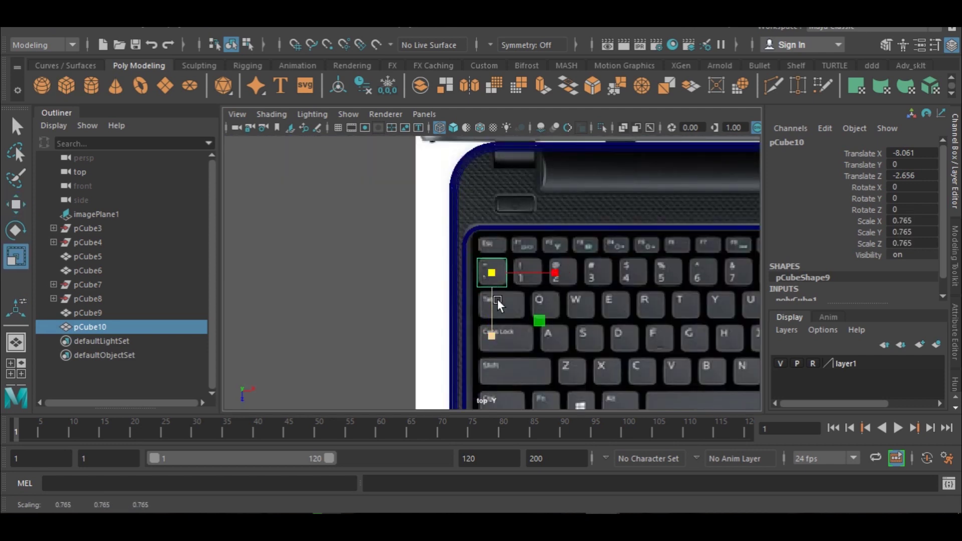
left_click_drag(490, 273, 492, 275)
key("w")
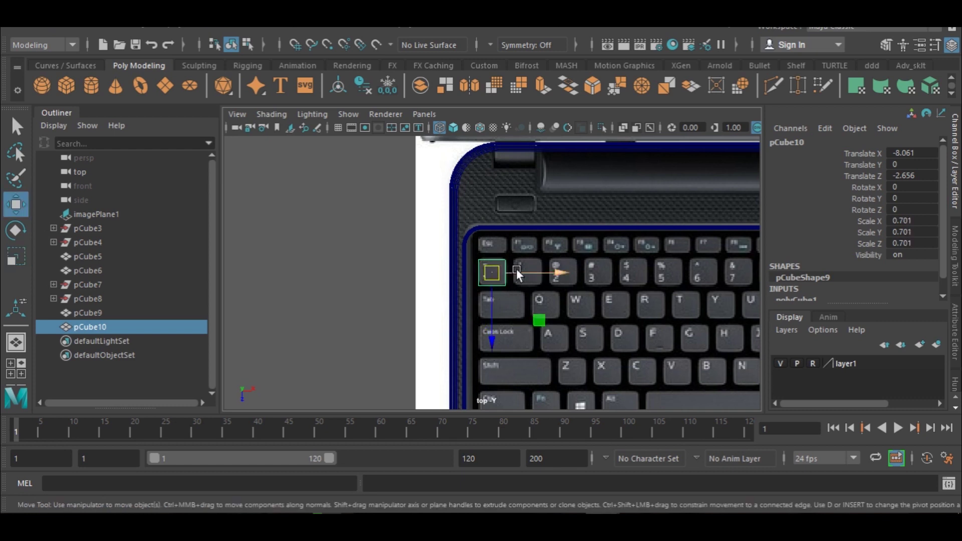
scroll(482, 256, "up", 3)
left_click_drag(553, 270, 556, 271)
left_click_drag(492, 342, 490, 338)
- Flatten the key cube to about Scale Y 0.194 and raise it above the laptop base to about Translate Y 0.972
key("space")
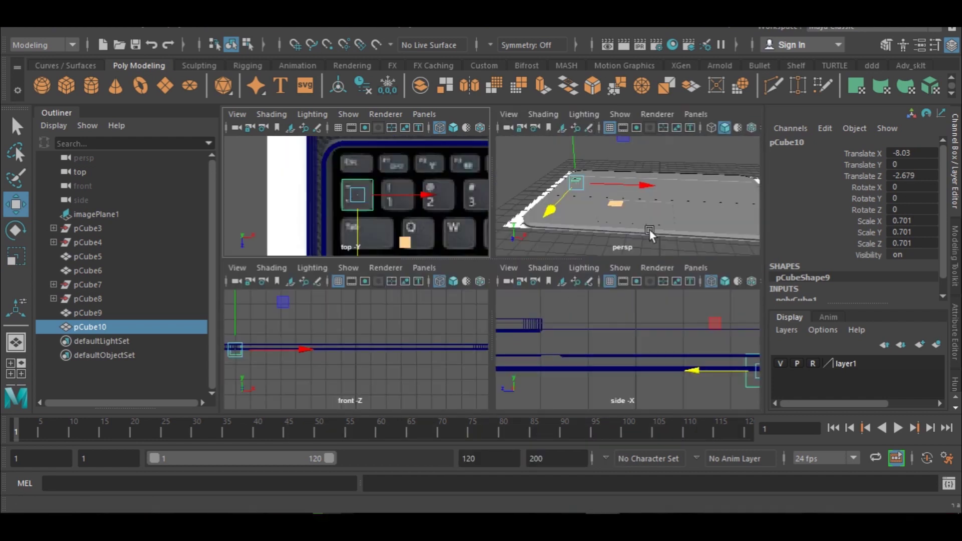
key("space")
scroll(392, 280, "up", 5)
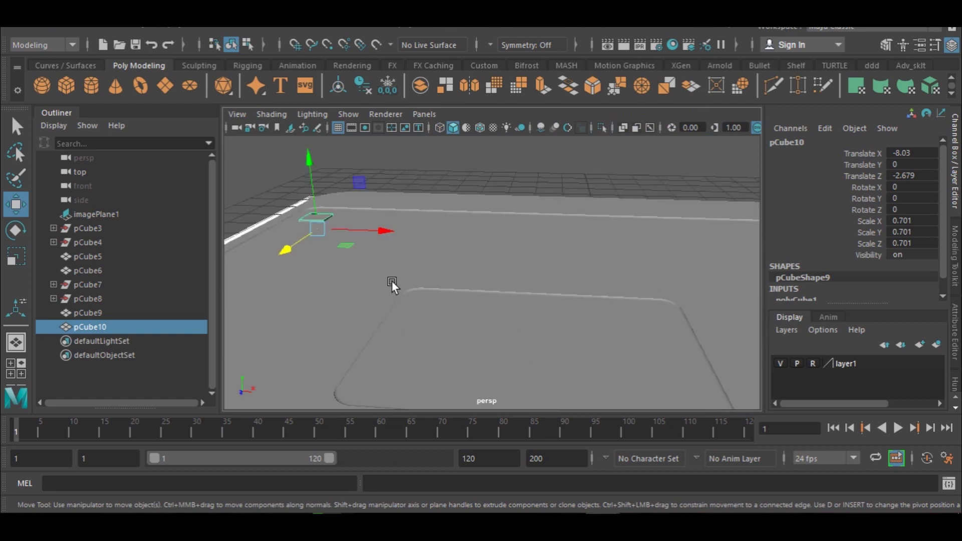
key("r")
key("f")
right_click_drag(618, 292, 405, 259, "alt")
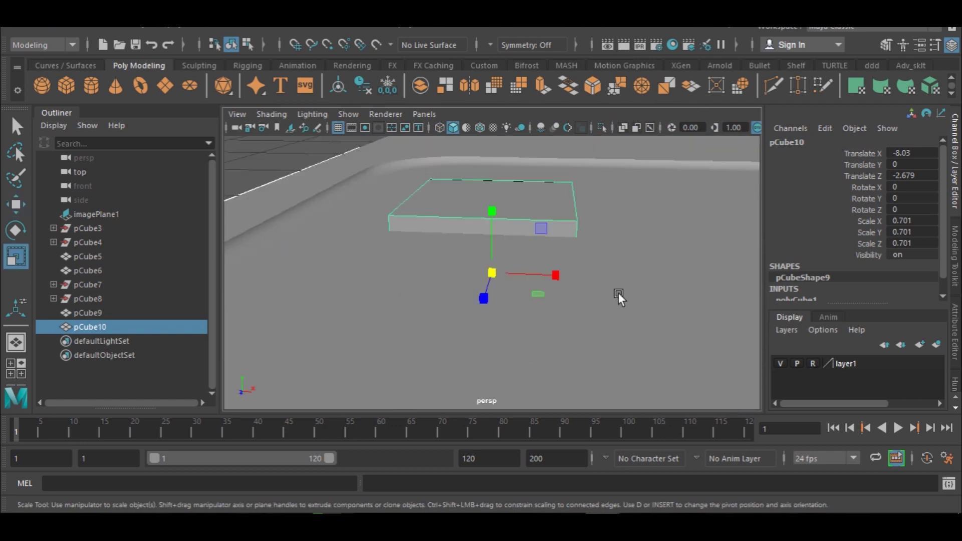
left_click_drag(492, 212, 483, 149)
key("w")
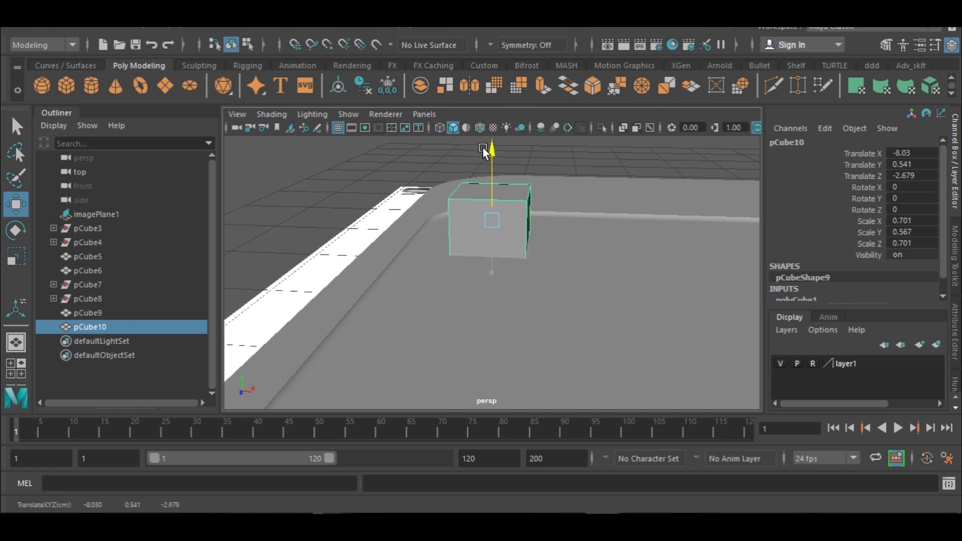
right_click_drag(495, 260, 496, 211, "alt")
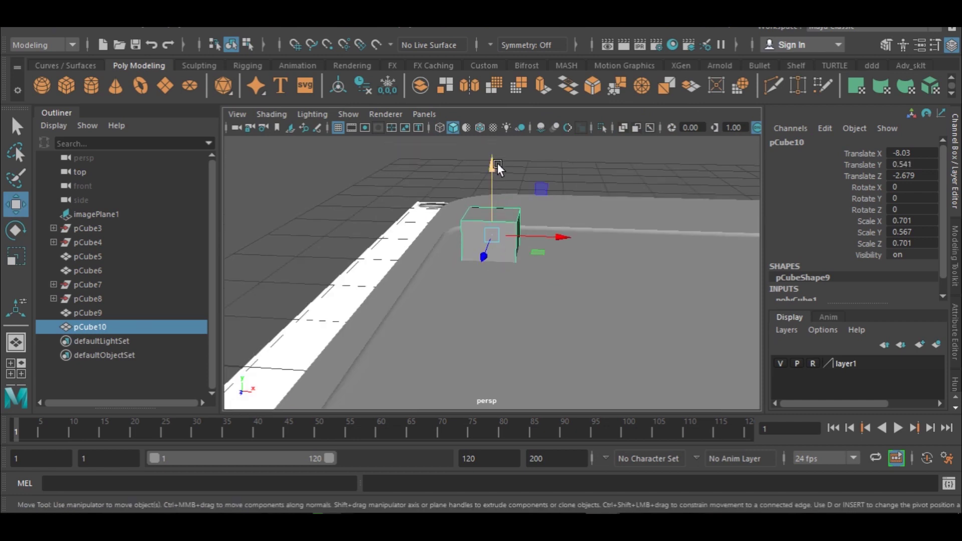
left_click_drag(497, 163, 505, 182)
key("r")
right_click_drag(514, 212, 514, 100)
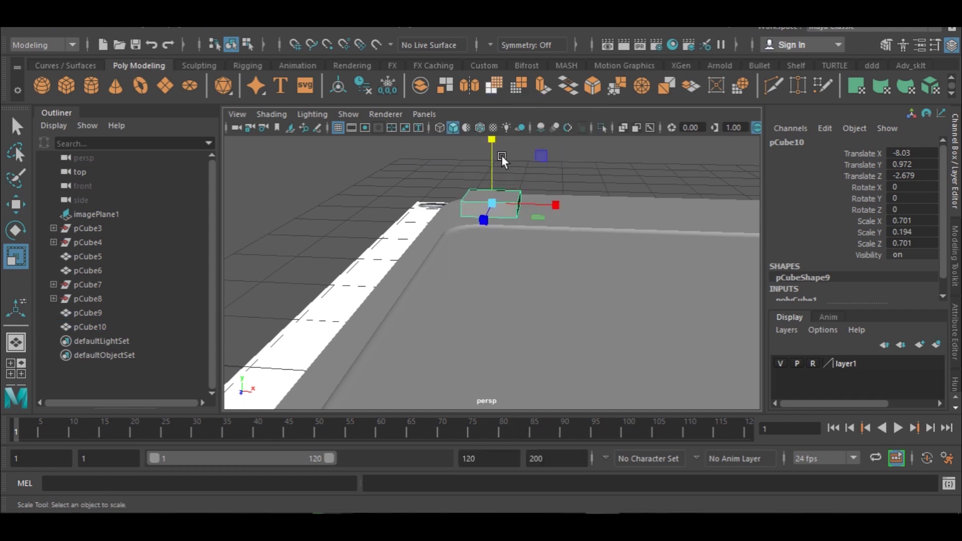
- Bevel the four vertical corner edges of the key cube with a Fraction of 0.2
left_click(517, 205)
left_click(463, 207, "shift")
left_click_drag(533, 235, 495, 241, "alt")
left_click(529, 209, "shift")
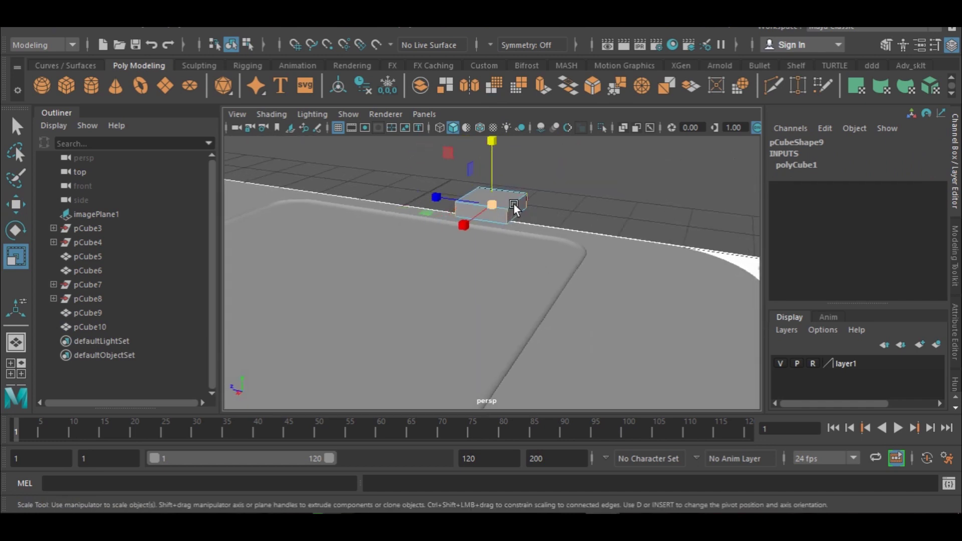
right_click_drag(514, 204, 576, 203, "shift")
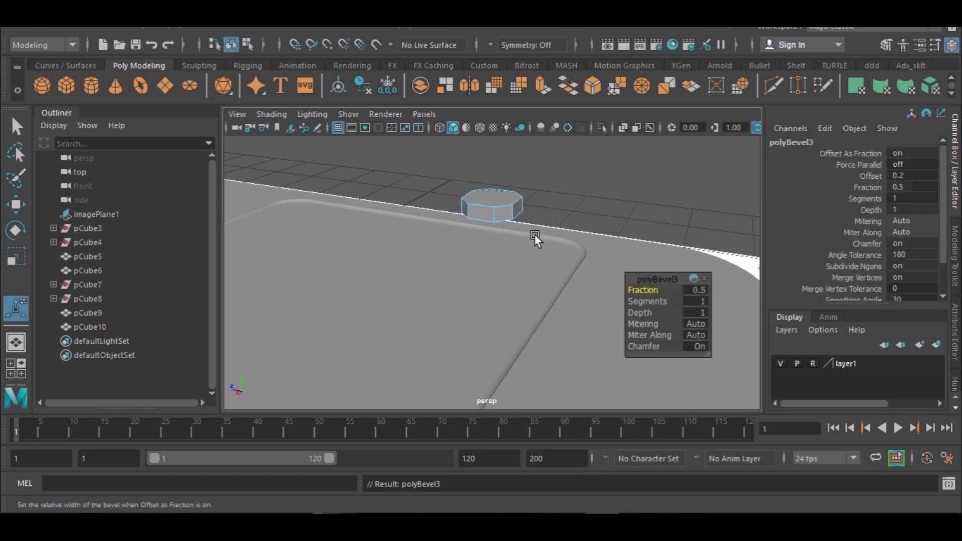
left_click(699, 290)
type("0.2")
key("Return")
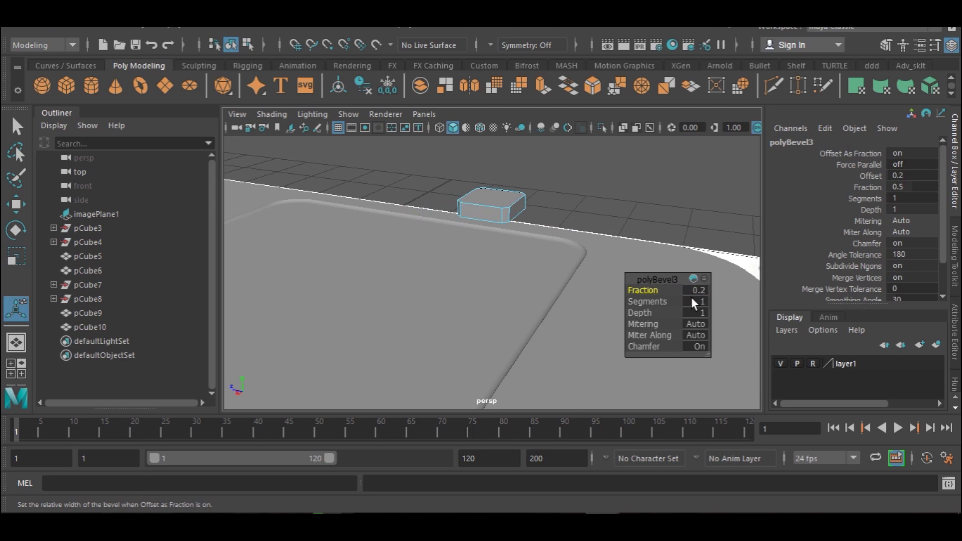
- Increase the corner bevel's segments to round the key like the reference image, and return to object mode
key("space")
key("space")
key("space")
- Delete the bottom face of the key cube and return to object mode
key("space")
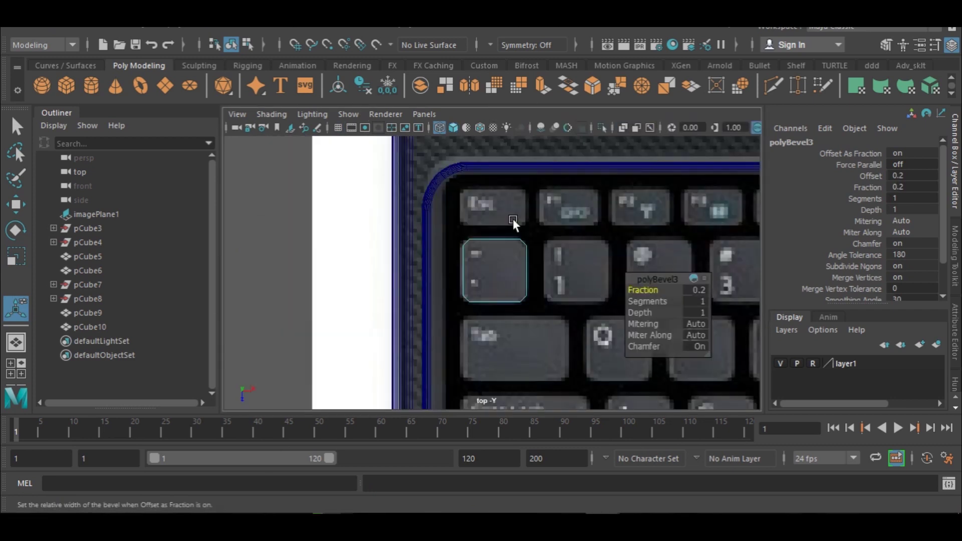
mouse_move(646, 302)
left_mouse_down()
mouse_move(671, 305)
mouse_move(652, 307)
left_mouse_up()
right_click_drag(477, 267, 516, 118)
key("space")
key("space")
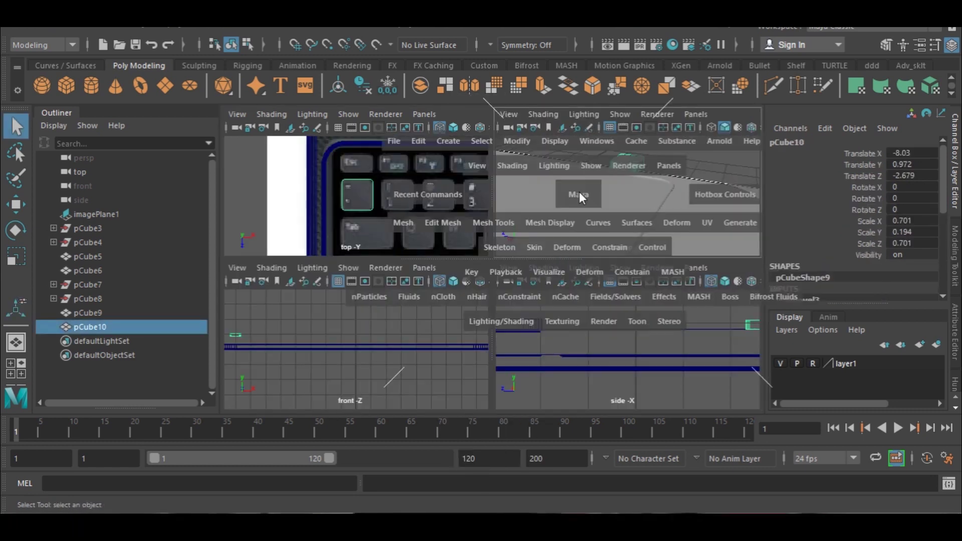
key("f")
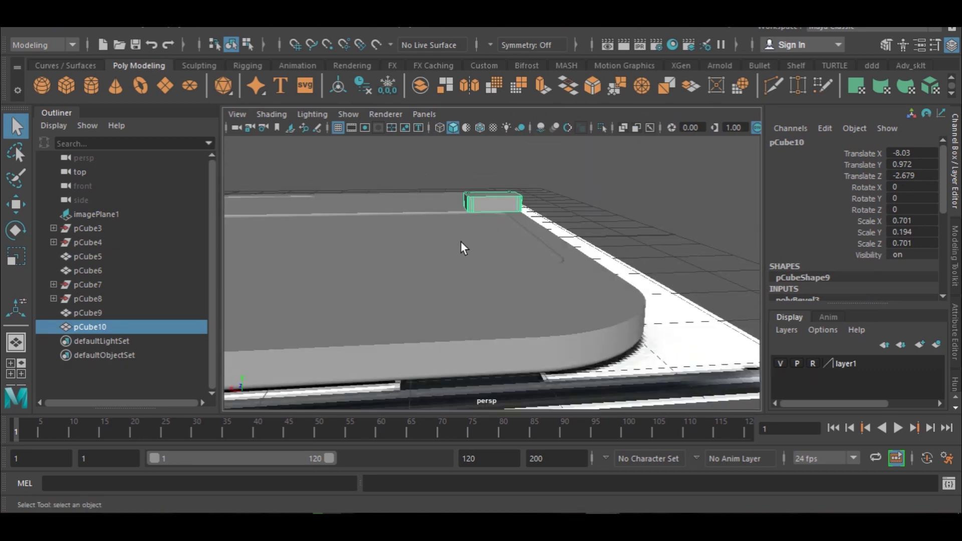
left_click_drag(467, 242, 520, 277, "alt")
right_click_drag(517, 260, 526, 182)
left_click(546, 244)
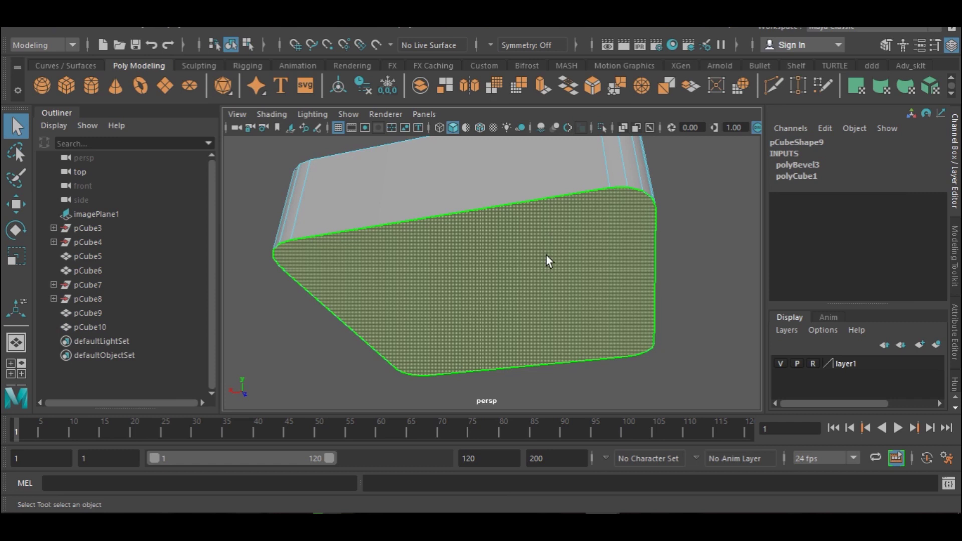
key("Delete")
right_click_drag(521, 138, 571, 118)
- Flatten the key to about Scale Y 0.131 and lower it into the keyboard recess at about Translate Y 0.344
scroll(544, 200, "down", 6)
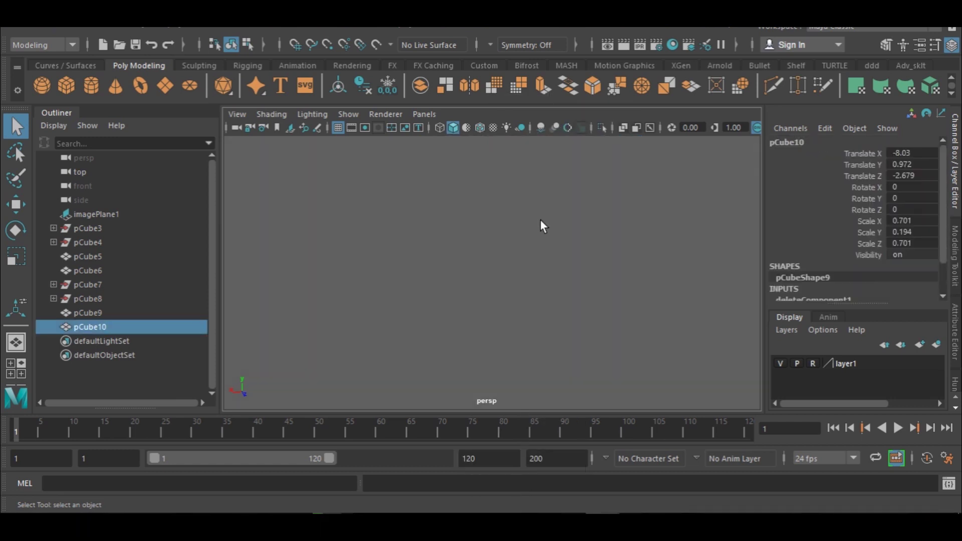
scroll(539, 210, "up", 5)
right_click_drag(538, 228, 387, 264, "alt")
scroll(386, 263, "down", 12)
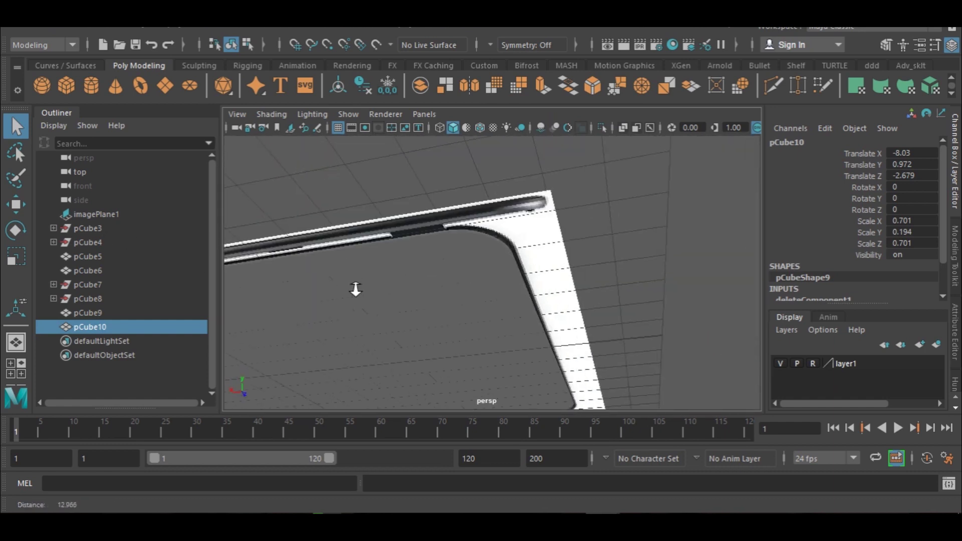
scroll(484, 268, "up", 8)
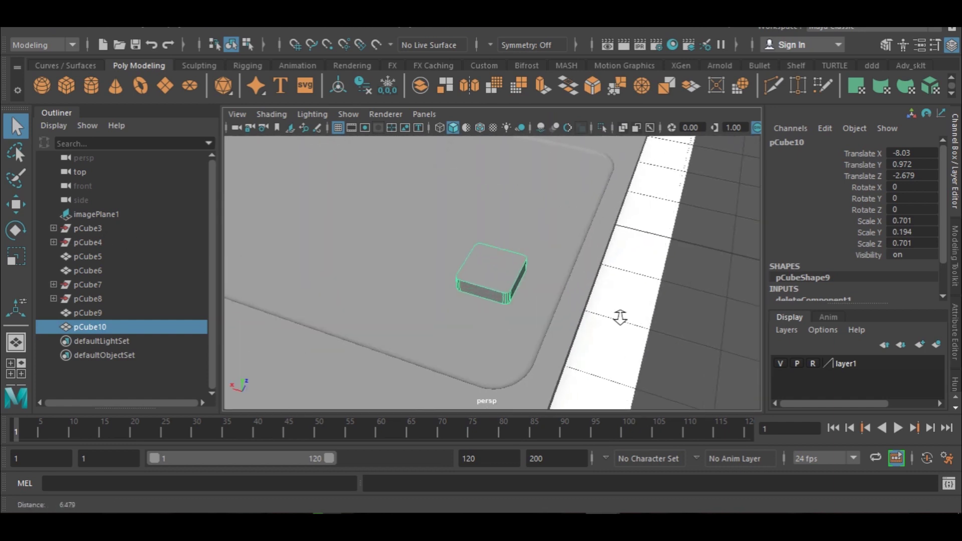
scroll(544, 287, "up", 2)
key("r")
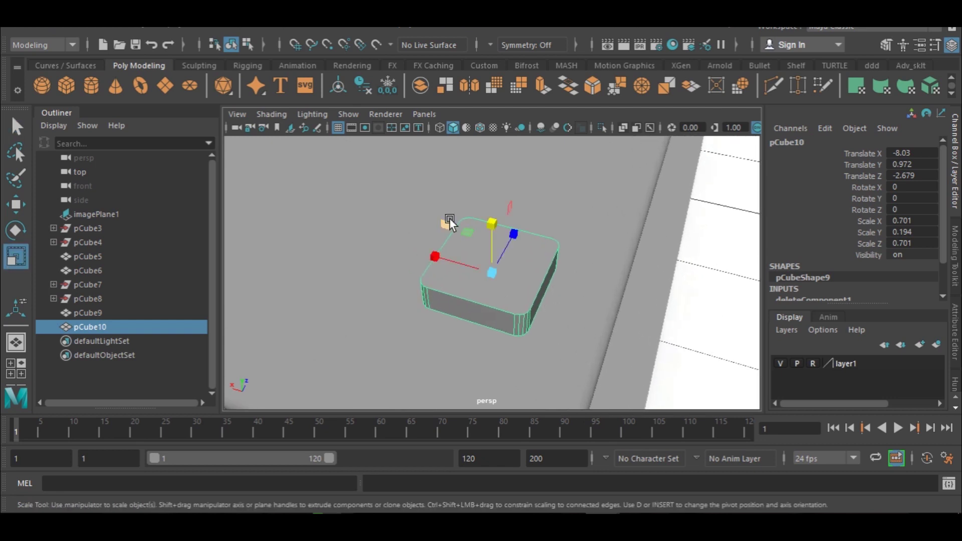
left_click_drag(494, 220, 518, 290)
key("w")
left_click_drag(517, 289, 530, 405, "alt")
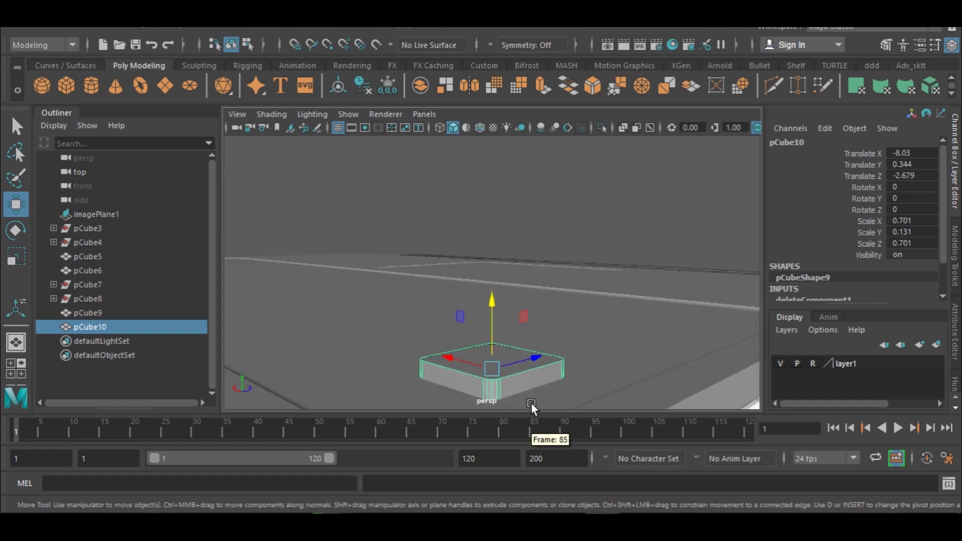
- Select the edges around the key's top face and bevel them in the side view
right_click_drag(529, 376, 533, 90)
left_click(530, 374)
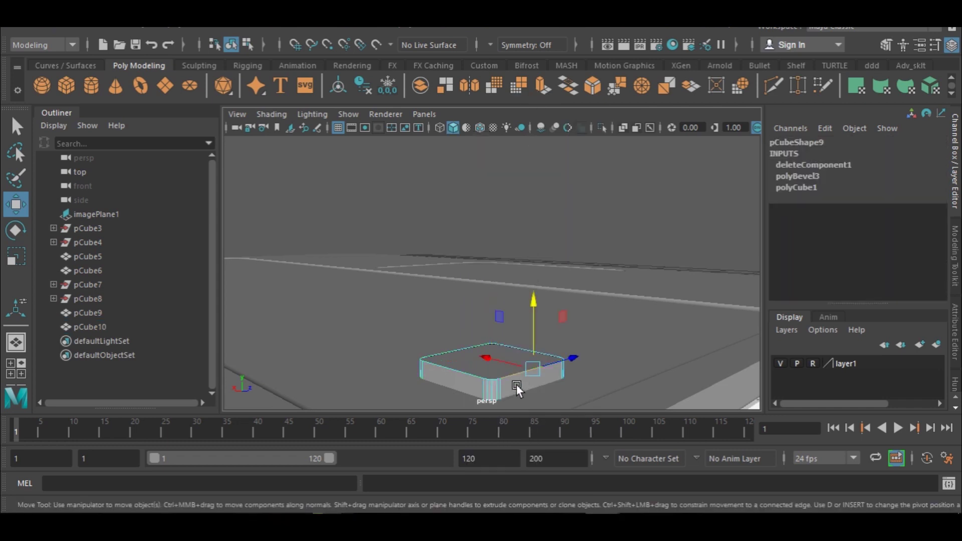
key("space")
key("space")
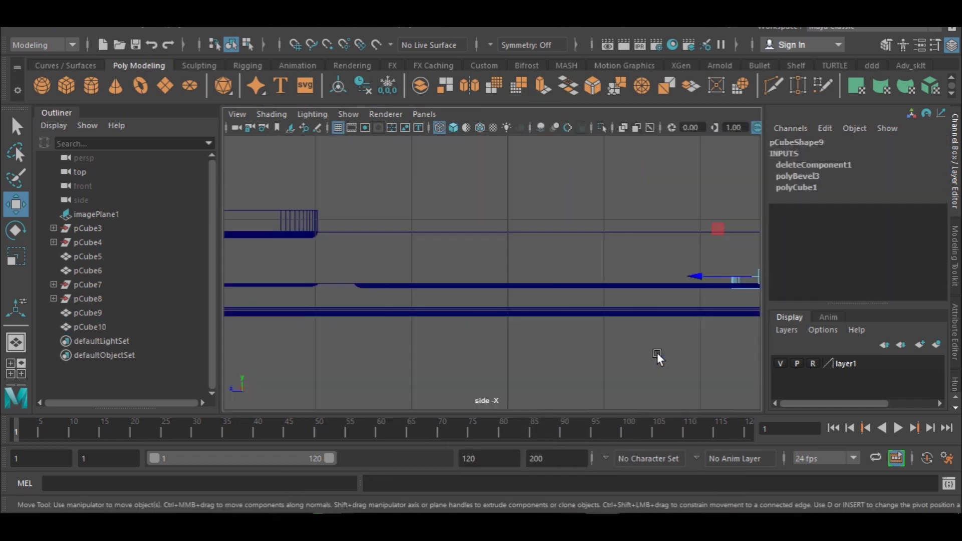
key("f")
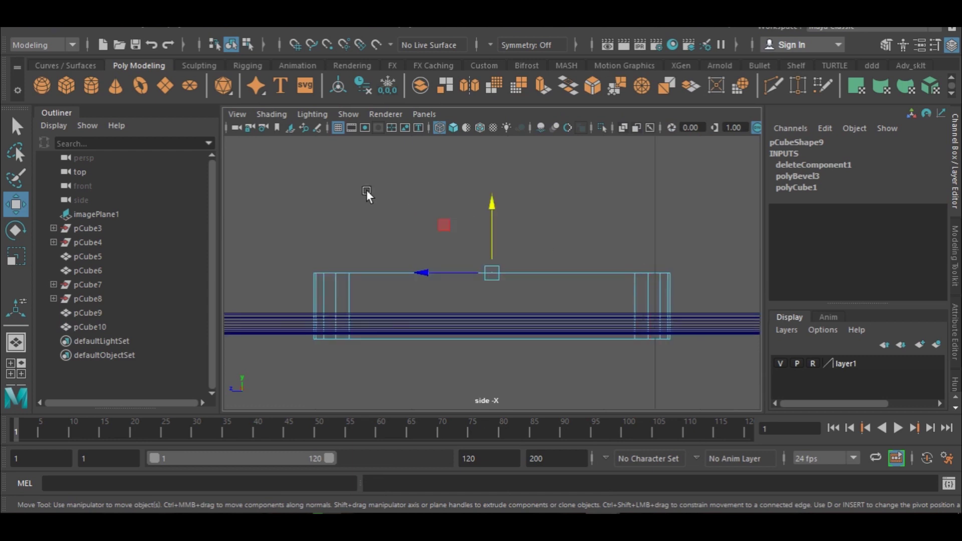
left_click_drag(301, 230, 238, 304)
right_click_drag(368, 272, 437, 264, "shift")
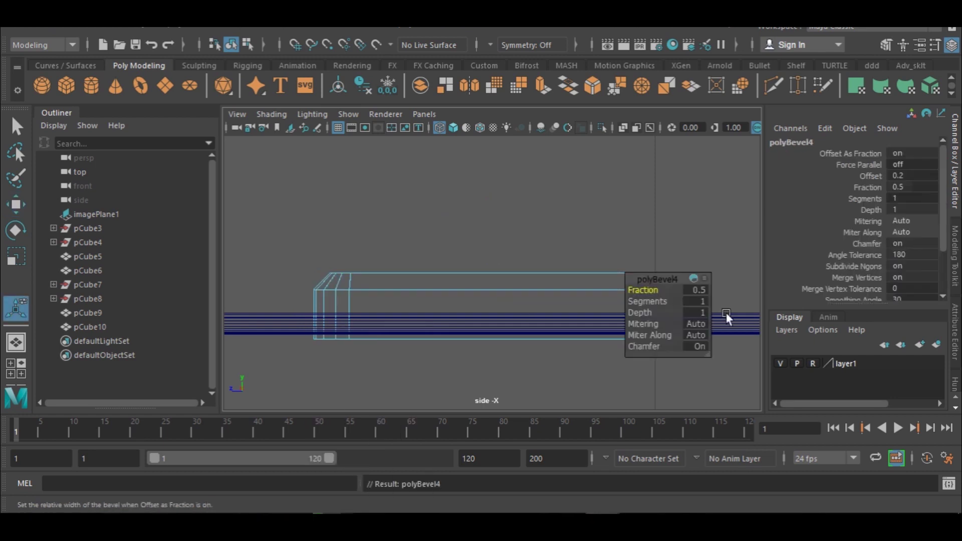
- Set the top-edge bevel's Fraction to 0.2 and Segments to 5, and return to object mode
left_click(696, 289)
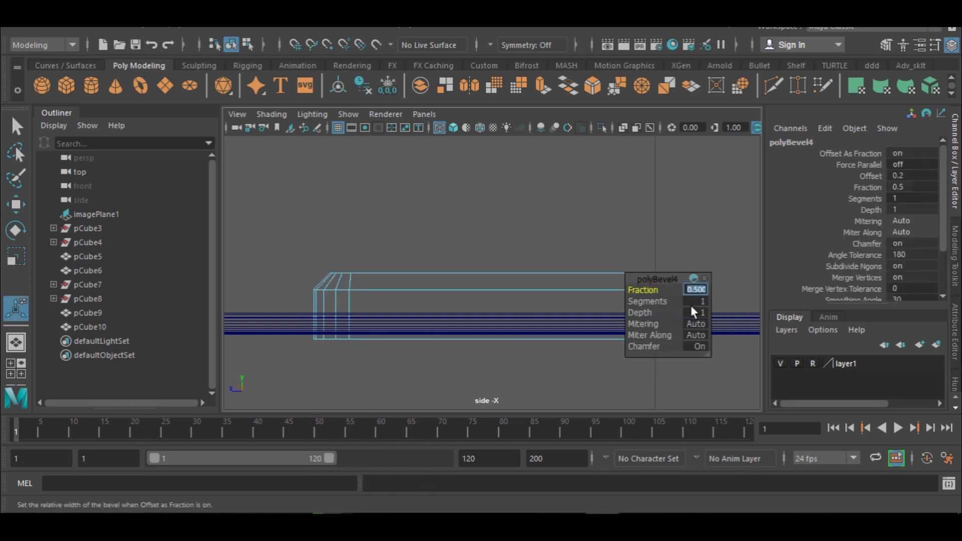
type("0.2")
key("Return")
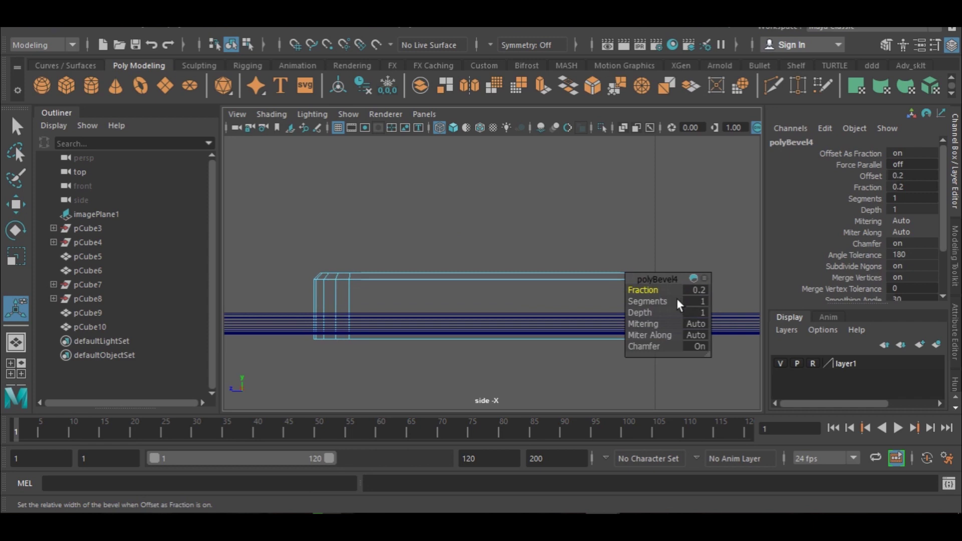
left_click_drag(649, 301, 671, 301)
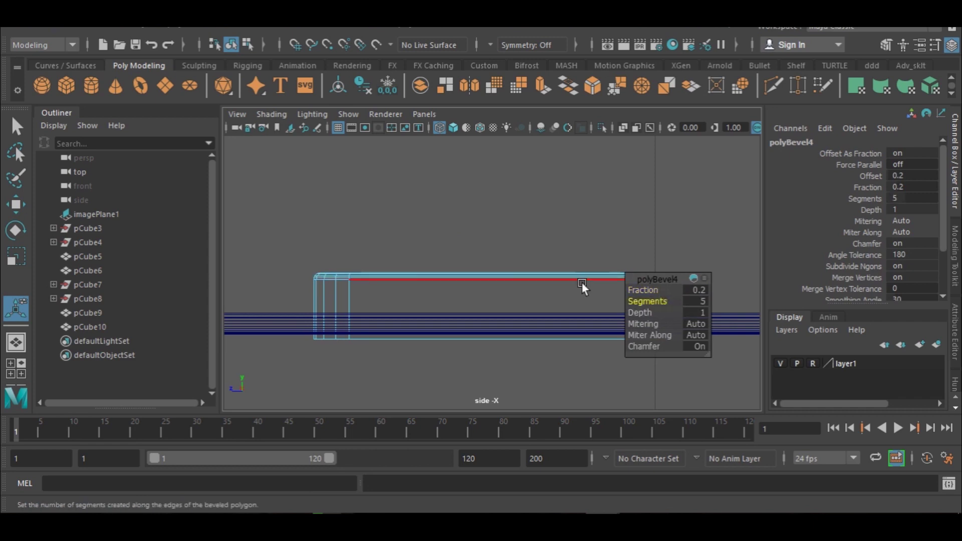
right_click(582, 280)
right_click_drag(581, 276, 582, 134)
left_click(612, 116)
- Thin the bevelled key to about Scale Y 0.08 and lower it in the recess to about Translate Y 0.291
key("space")
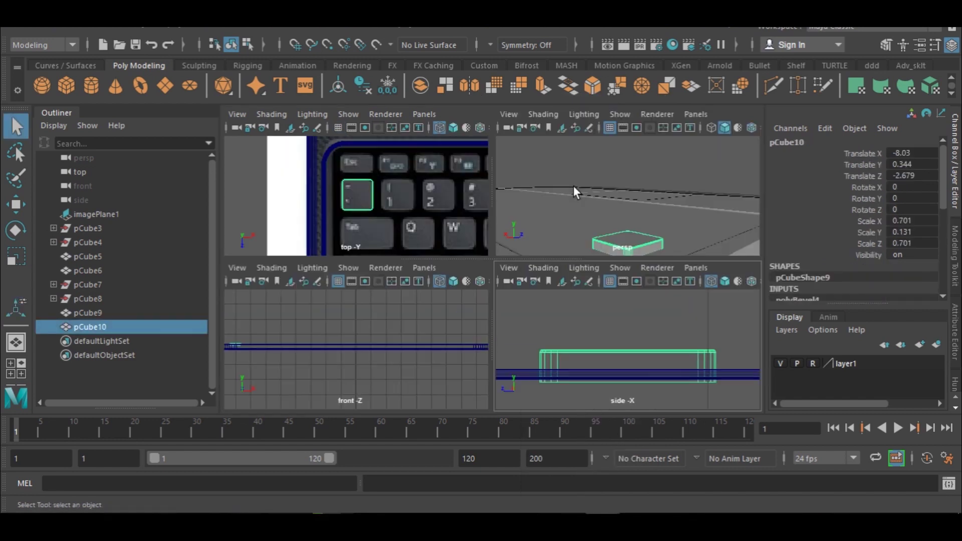
key("space")
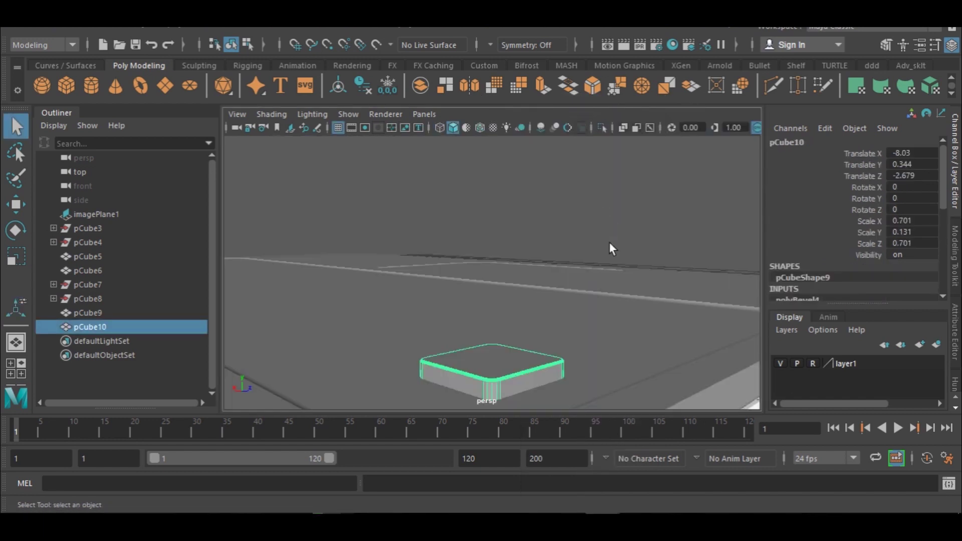
left_click(615, 236)
left_click_drag(557, 349, 437, 374, "alt")
left_click(491, 380)
middle_click_drag(513, 346, 511, 288, "alt")
mouse_move(511, 288)
right_mouse_down("alt")
mouse_move(489, 296)
mouse_move(501, 292)
right_mouse_up("alt")
key("e")
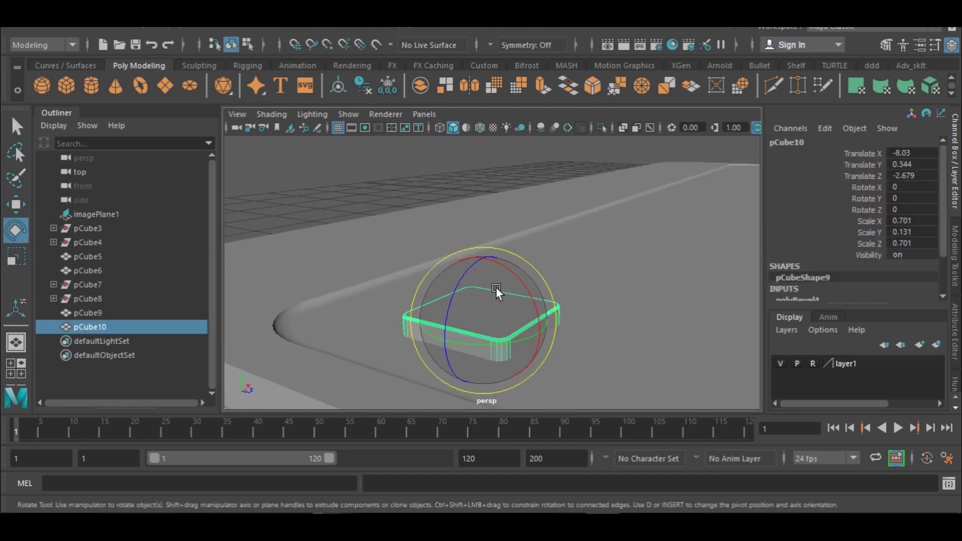
key("w")
key("r")
mouse_move(486, 257)
left_mouse_down()
mouse_move(490, 281)
mouse_move(489, 260)
left_mouse_up()
key("w")
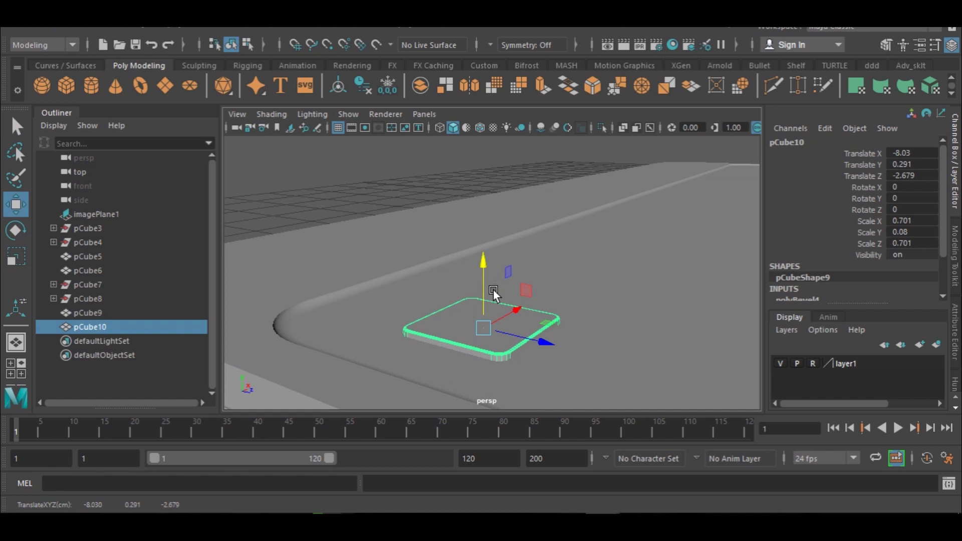
- Thicken the key to about Scale Y 0.134 and raise it to about Translate Y 0.316
key("r")
left_click_drag(488, 265, 484, 221)
key("w")
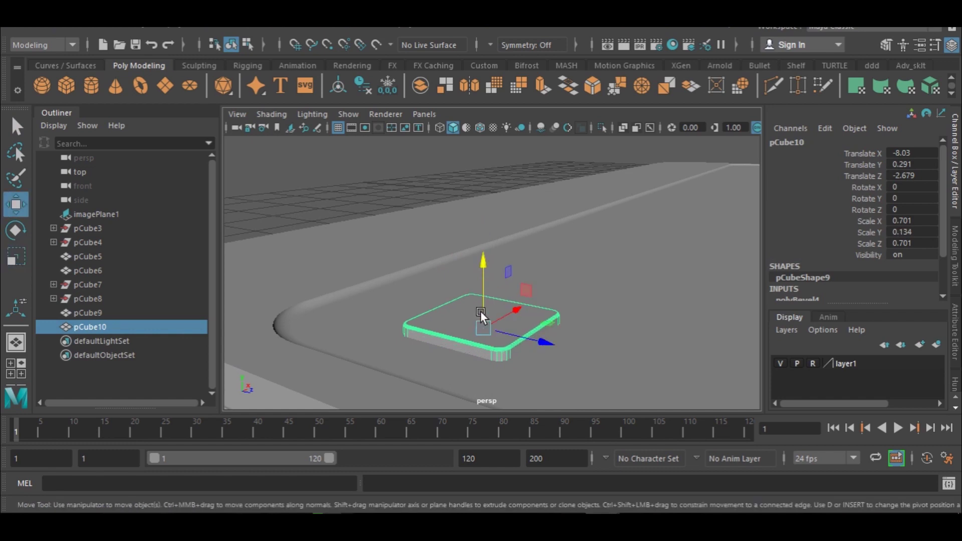
left_click_drag(480, 272, 485, 269)
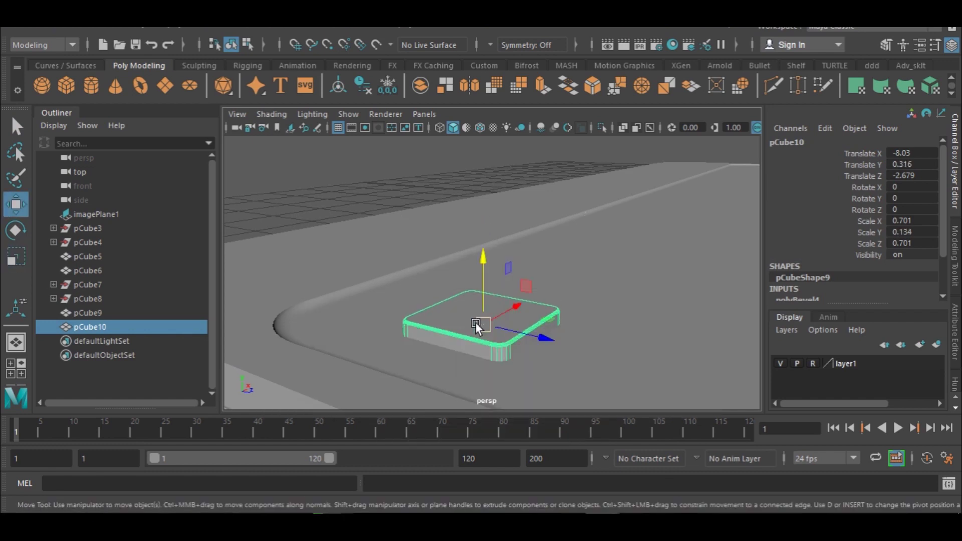
- Duplicate the finished key and place the copy over the reference 1 key at about Translate X -7.115
key("space")
key("space")
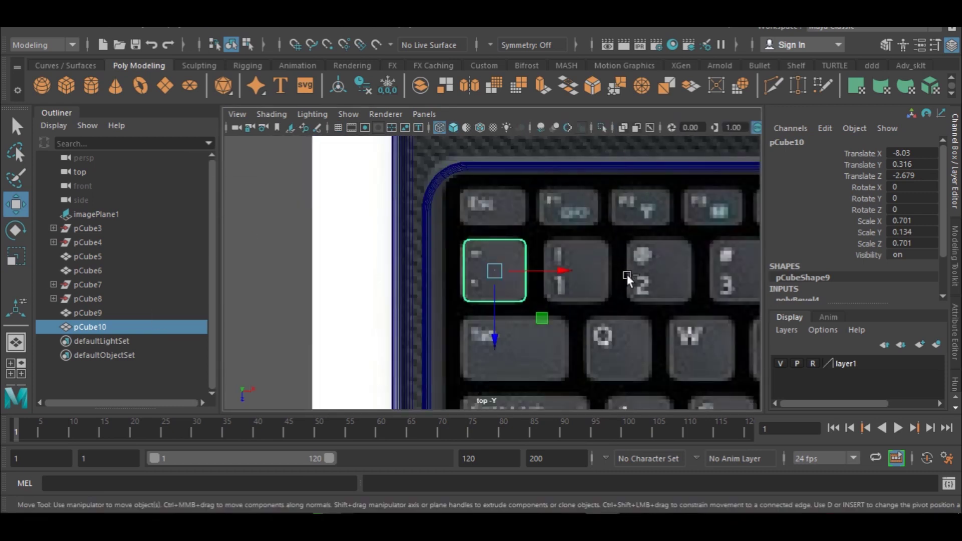
scroll(620, 284, "down", 5)
scroll(620, 284, "up", 2)
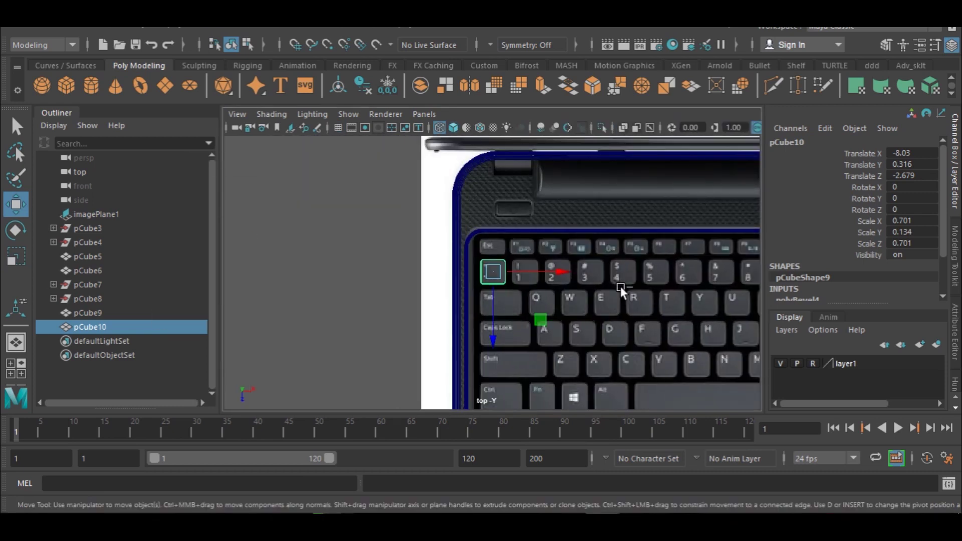
key("ctrl+d")
left_click_drag(557, 269, 590, 275)
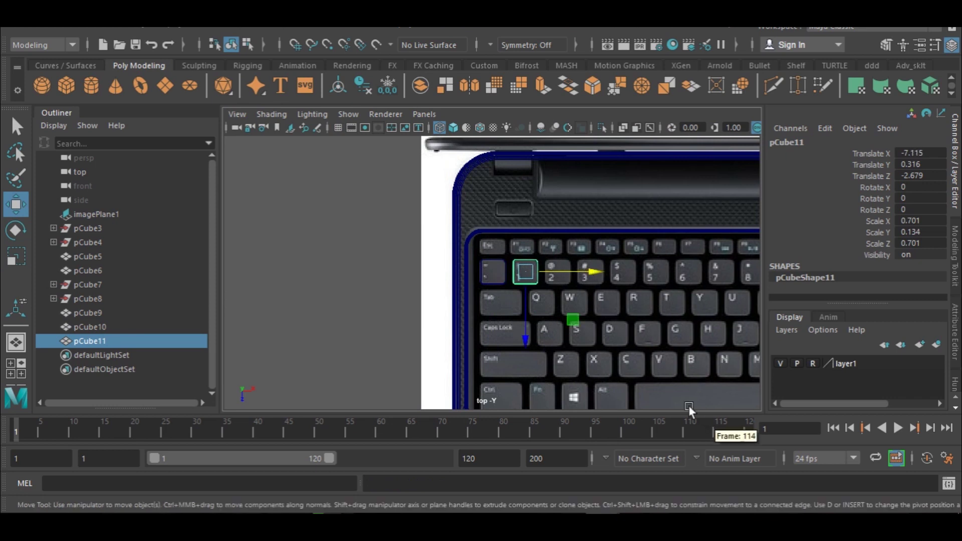
- Repeat the duplicate with the same spacing to fill the number row through the = key
key("shift+d")
key("shift+d")
key("shift+d")
key("shift+d")
key("shift+d")
key("shift+d")
middle_click_drag(720, 347, 541, 285, "alt")
scroll(542, 286, "up", 1)
left_click(413, 254)
left_click(378, 252)
left_click(453, 255)
key("shift+d")
key("shift+d")
key("shift+d")
key("shift+d")
key("shift+d")
- Duplicate the whole number row of keys and align the copy with the Q row at about Translate Z -1.817
scroll(392, 270, "down", 4)
left_click_drag(314, 248, 581, 266)
left_click(538, 349, "ctrl")
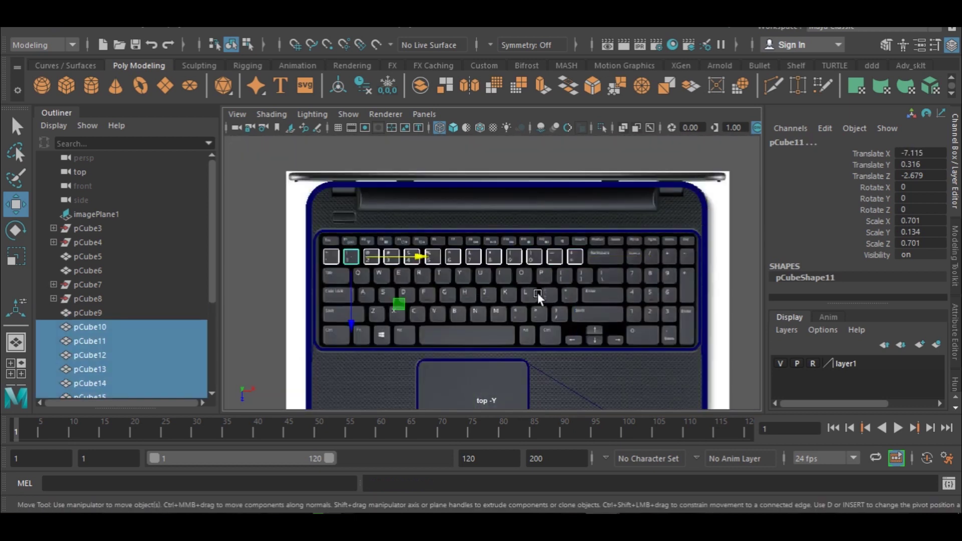
scroll(121, 300, "down", 5)
key("space")
key("space")
key("ctrl+d")
left_click_drag(353, 323, 360, 342)
scroll(359, 341, "up", 3)
left_click_drag(325, 276, 343, 277)
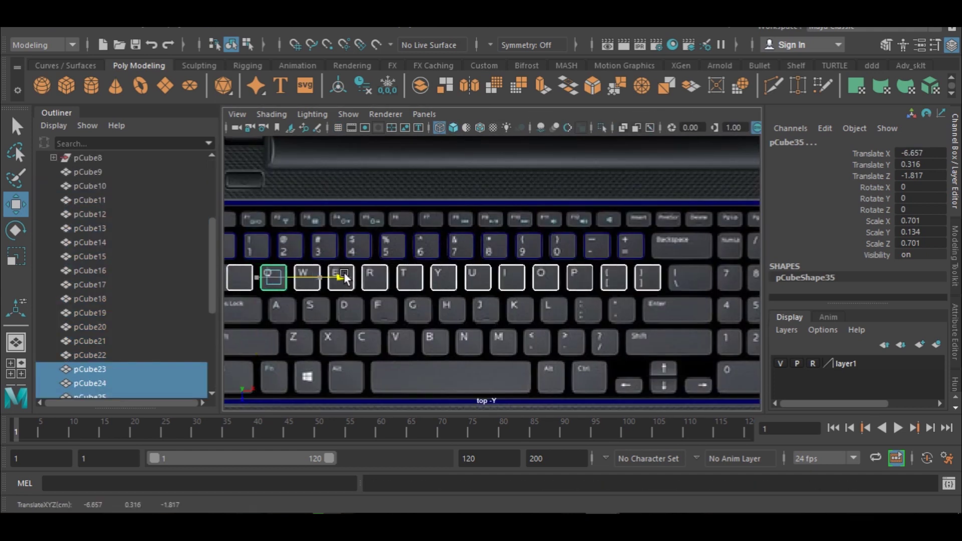
- Duplicate the Q row of keys and align the copy with the A row of the reference
scroll(343, 277, "down", 2)
key("ctrl+d")
left_click_drag(337, 344, 338, 367)
left_click_drag(410, 297, 418, 296)
- Duplicate the key row onto the Z row and again onto the bottom row at about Translate Z 0.771
key("ctrl+d")
left_click_drag(345, 368, 346, 390)
left_click_drag(426, 321, 429, 320)
key("ctrl+d")
left_click_drag(354, 393, 355, 416)
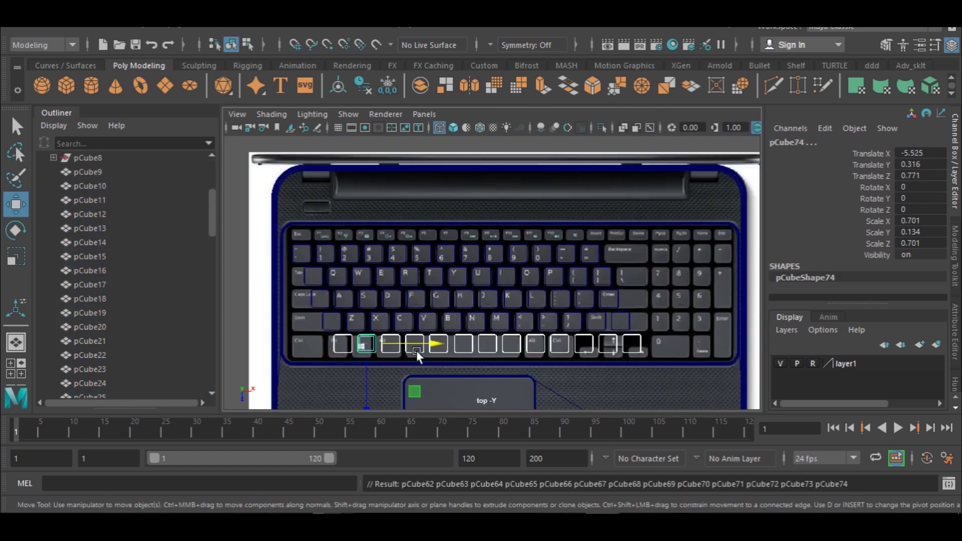
- Delete the bottom-row key copies and reshape the leftmost Q-row key to cover the Tab key of the reference
key("Delete")
scroll(347, 284, "up", 3)
middle_click_drag(347, 285, 565, 305, "alt")
right_click_drag(459, 296, 430, 295)
left_click_drag(434, 279, 455, 318)
left_click_drag(520, 297, 503, 297)
- Stretch the leftmost keys of the A and Z rows to the outlines of Caps Lock and left Shift
left_click(470, 318)
right_click_drag(470, 331, 451, 333)
left_click_drag(445, 312, 464, 356)
left_click_drag(533, 330, 506, 331)
left_click(498, 370)
mouse_move(474, 373)
right_mouse_down()
mouse_move(497, 354)
mouse_move(476, 370)
right_mouse_up()
left_click_drag(471, 345, 492, 390)
left_click_drag(548, 371, 503, 371)
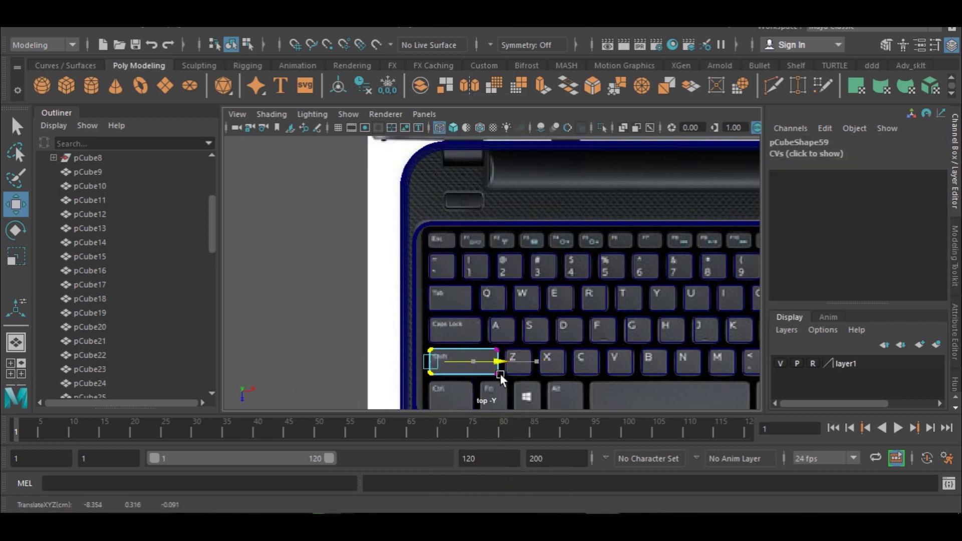
- Stretch the last key of the A row by its side vertices to fit the Enter key
middle_click_drag(726, 346, 354, 354, "alt")
left_click(519, 350)
left_click_drag(516, 321, 536, 367)
left_click_drag(595, 347, 636, 347)
left_click_drag(490, 323, 512, 369)
left_click_drag(561, 339, 559, 338)
- Delete the surplus Z-row key and widen the last key of that row to fit the right Shift key
left_click(531, 383)
key("Delete")
right_click_drag(499, 373, 476, 373)
left_click_drag(513, 395, 488, 351)
left_click_drag(566, 371, 625, 370)
scroll(470, 393, "down", 3)
- Duplicate a Z-row key and move the copy down onto the right Alt key of the bottom row
right_click_drag(411, 362, 429, 344)
left_click(431, 346)
key("ctrl+d")
left_click_drag(439, 344, 428, 371)
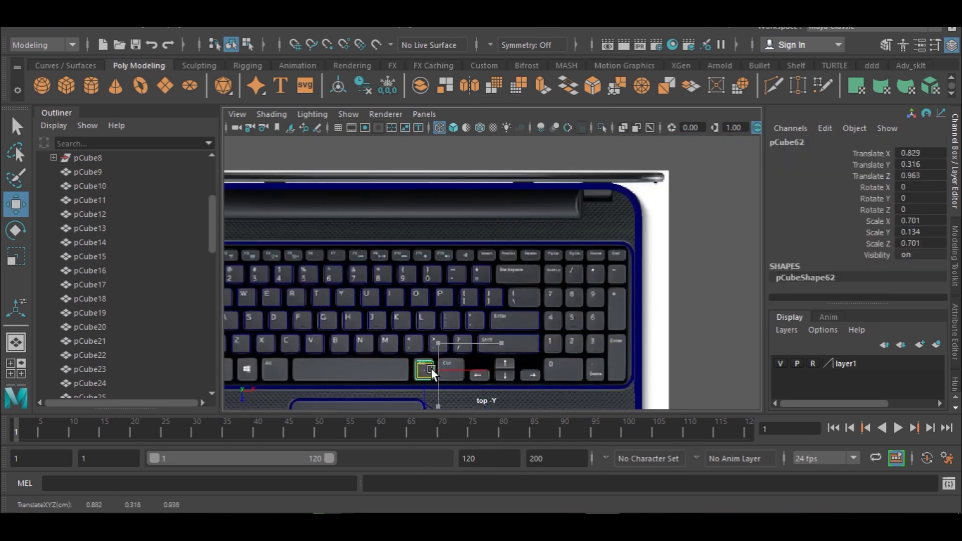
- Adjust the copied key's vertices to match the taller outline of the right Alt key
key("f")
scroll(466, 301, "down", 5)
right_click_drag(483, 268, 460, 186)
left_click_drag(449, 232, 528, 263)
left_click_drag(487, 300, 525, 310)
left_click_drag(487, 329, 487, 334)
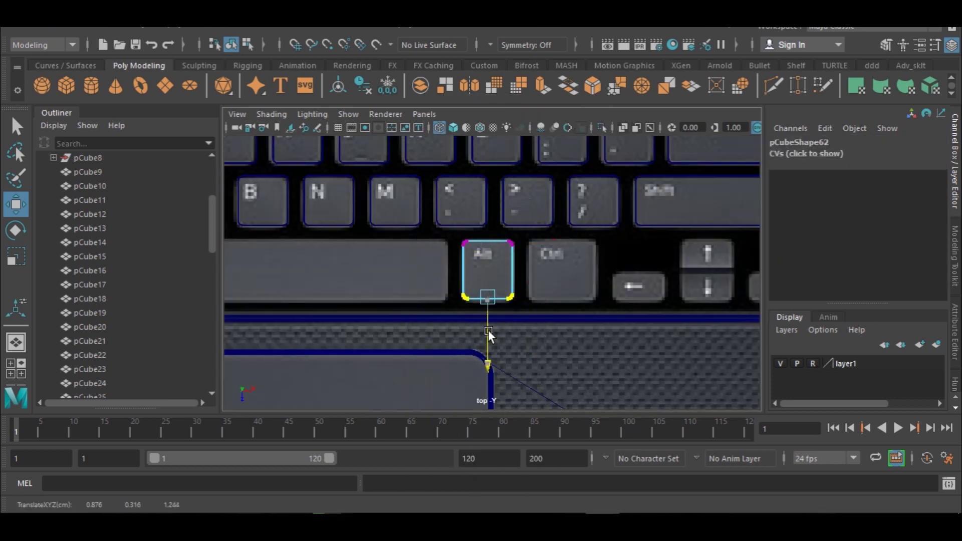
right_click_drag(510, 273, 534, 250)
- Duplicate the Alt key onto the right Ctrl key and widen the copy to its outline
scroll(572, 289, "down", 3)
key("ctrl+d")
left_click_drag(556, 272, 598, 273)
right_click_drag(546, 260, 523, 260)
left_click_drag(533, 209, 569, 312)
left_click_drag(612, 271, 623, 271)
right_click_drag(526, 260, 574, 183)
- Duplicate the Ctrl key onto the numpad 0 key and widen the copy to its outline
key("ctrl+d")
left_click_drag(602, 272, 785, 272)
right_click_drag(752, 251, 728, 227)
left_click_drag(753, 271, 778, 270)
- Duplicate the right Alt key and move the copy onto the numpad Delete key
middle_click_drag(615, 344, 462, 349, "alt")
left_click(353, 281)
key("ctrl+d")
left_click_drag(396, 276, 733, 277)
- Duplicate the numpad Delete key onto the numpad Enter key and reshape the copy to its taller, narrower outline
key("ctrl+d")
left_click_drag(645, 239, 700, 270)
left_click_drag(674, 326, 678, 297)
scroll(678, 291, "up", 2)
left_click_drag(657, 180, 699, 316)
left_click_drag(729, 255, 731, 254)
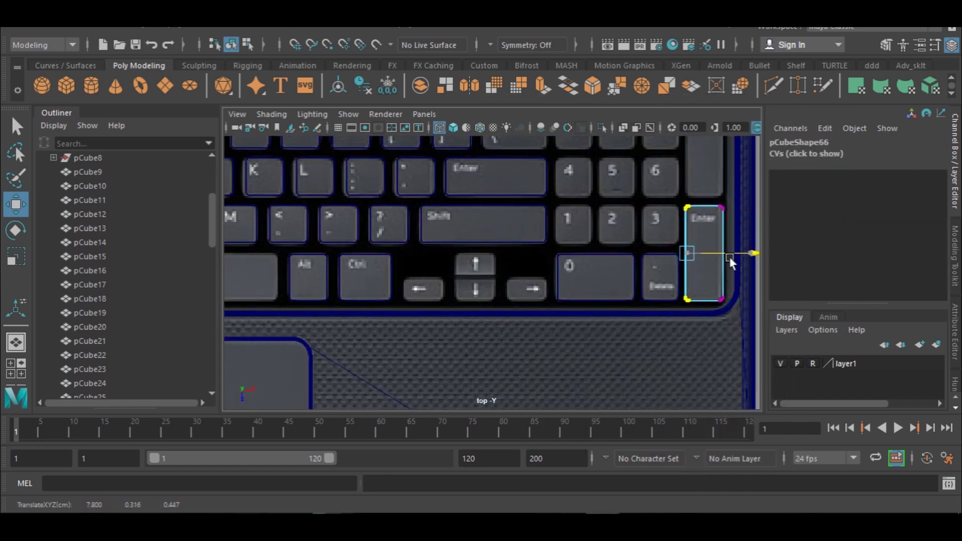
right_click_drag(729, 294, 762, 236)
- Duplicate the numpad Enter key up onto the numpad + key and fit its height to the reference
key("ctrl+d")
left_click_drag(705, 345, 704, 215)
middle_click_drag(543, 205, 523, 320, "alt")
left_click_drag(627, 375, 623, 349)
- Duplicate the numpad + key and shorten the copy to fit the numpad - key
key("ctrl+d")
right_click_drag(649, 182, 581, 139)
left_click_drag(627, 241, 632, 290)
right_click_drag(645, 238, 702, 118)
- Duplicate the numpad - key up onto the End key and shorten it to the function row's height
key("ctrl+d")
left_click_drag(625, 300, 626, 250)
left_click_drag(660, 196, 603, 157)
left_click_drag(627, 241, 628, 258)
right_click_drag(648, 198, 702, 113)
- Duplicate the End key repeatedly leftward along the function row to about Translate X 0.834
left_click(130, 29)
left_click(167, 127)
mouse_move(697, 201)
left_mouse_down("shift")
mouse_move(654, 218)
mouse_move(610, 201)
left_mouse_up("shift")
left_click_drag(610, 201, 565, 201, "shift")
left_click_drag(565, 200, 472, 201, "shift")
left_click_drag(472, 200, 383, 201, "shift")
left_click_drag(384, 201, 341, 201, "shift")
left_click_drag(341, 201, 297, 201, "shift")
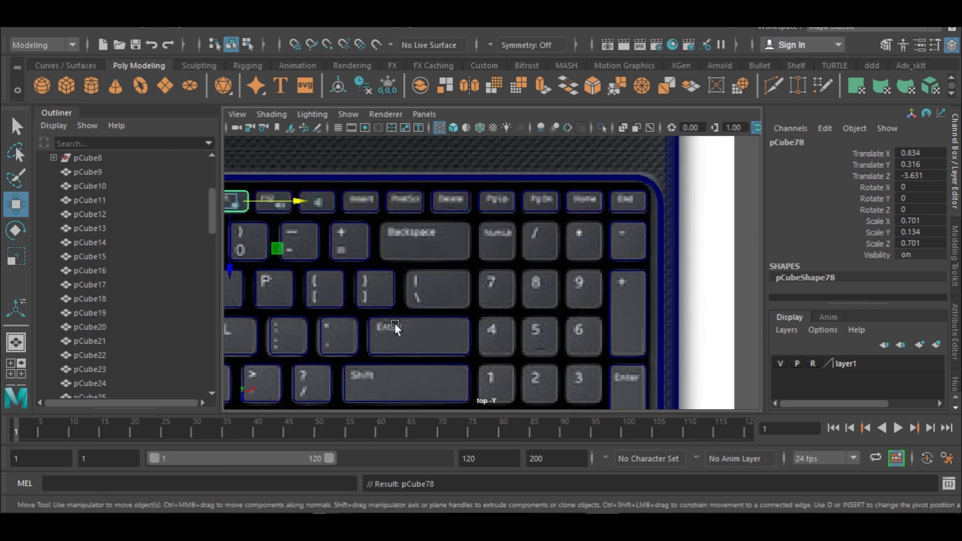
- Continue placing duplicates of the function key leftward over the remaining F keys
middle_click_drag(277, 251, 483, 271, "alt")
left_click_drag(504, 221, 460, 221, "shift")
left_click_drag(460, 222, 415, 222, "shift")
left_click_drag(415, 221, 370, 221, "shift")
middle_click_drag(415, 221, 637, 241, "alt")
left_click_drag(459, 241, 415, 240, "shift")
left_click_drag(415, 241, 328, 240, "shift")
left_click_drag(328, 239, 284, 240, "shift")
- Finish the function row at the Esc key and delete the surplus key
middle_click_drag(289, 263, 578, 314, "alt")
left_click_drag(574, 292, 517, 293, "shift")
key("Delete")
left_click(517, 300)
scroll(606, 315, "down", 1)
left_click_drag(383, 273, 755, 280)
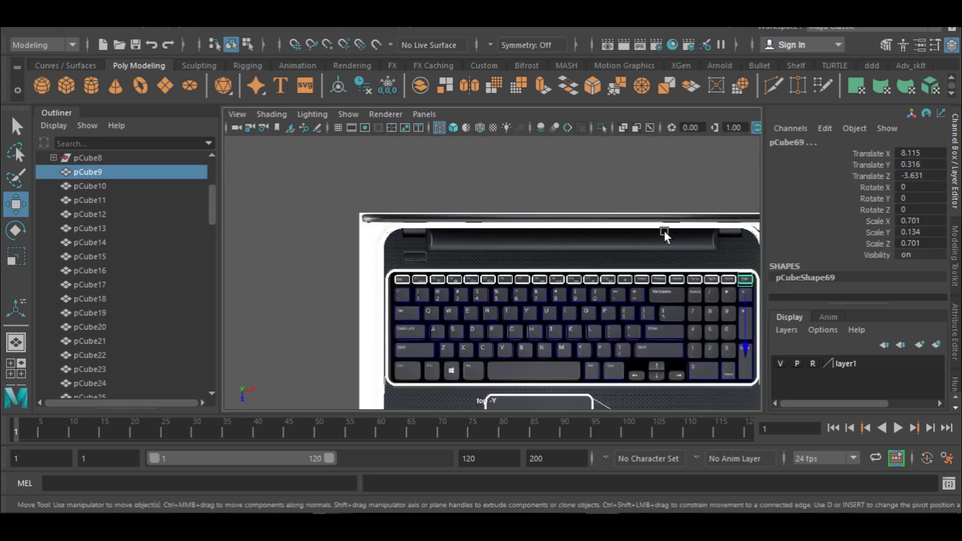
left_click(663, 227, "ctrl")
- Duplicate a function-row key onto the numpad * key and lengthen the copy to the key's outline
middle_click_drag(681, 301, 550, 302, "alt")
scroll(551, 301, "up", 3)
mouse_move(688, 345)
left_mouse_down()
mouse_move(662, 351)
mouse_move(662, 365)
left_mouse_up()
left_click(660, 285)
middle_click_drag(675, 349, 554, 315, "alt")
scroll(554, 315, "up", 3)
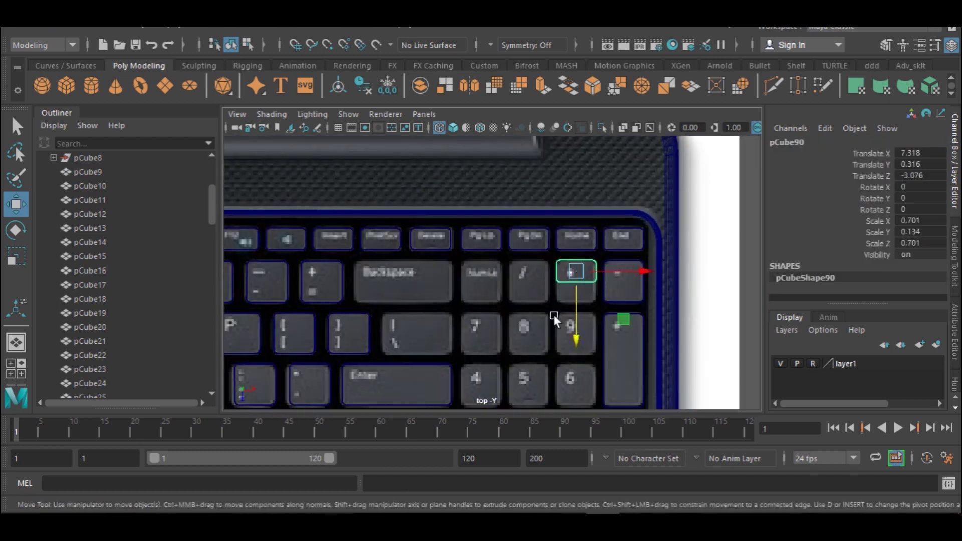
right_click_drag(566, 271, 521, 271)
left_click_drag(604, 296, 545, 275)
left_click_drag(577, 335, 577, 351)
right_click(567, 262)
right_click_drag(567, 262, 613, 246)
- Duplicate the numpad * key down its column onto the 9, 6 and 3 keys
key("ctrl+d")
left_click_drag(575, 334, 576, 387)
key("shift+d")
middle_click_drag(591, 376, 583, 307, "alt")
key("ctrl+z")
key("ctrl+d")
left_click_drag(570, 289, 571, 341)
key("shift+d")
- Select the four keys of the numpad * column and duplicate them onto the two columns beside it
left_click(575, 232)
left_click(577, 285, "shift")
left_click(581, 336, "shift")
left_click(588, 363, "shift")
left_click_drag(640, 359, 593, 359, "shift")
key("shift+d")
- Duplicate the Num Lock key onto Backspace and stretch the copy to the wider outline
left_click(496, 232)
key("ctrl+d")
left_click_drag(526, 203, 475, 203)
right_click_drag(404, 219, 363, 218)
left_click_drag(387, 185, 416, 244)
left_click_drag(468, 213, 411, 212)
right_click_drag(435, 226, 473, 208)
- Duplicate the Backspace key down onto the backslash key and narrow the copy to its outline
key("ctrl+d")
left_click_drag(425, 266, 443, 257)
right_click_drag(443, 260, 556, 215)
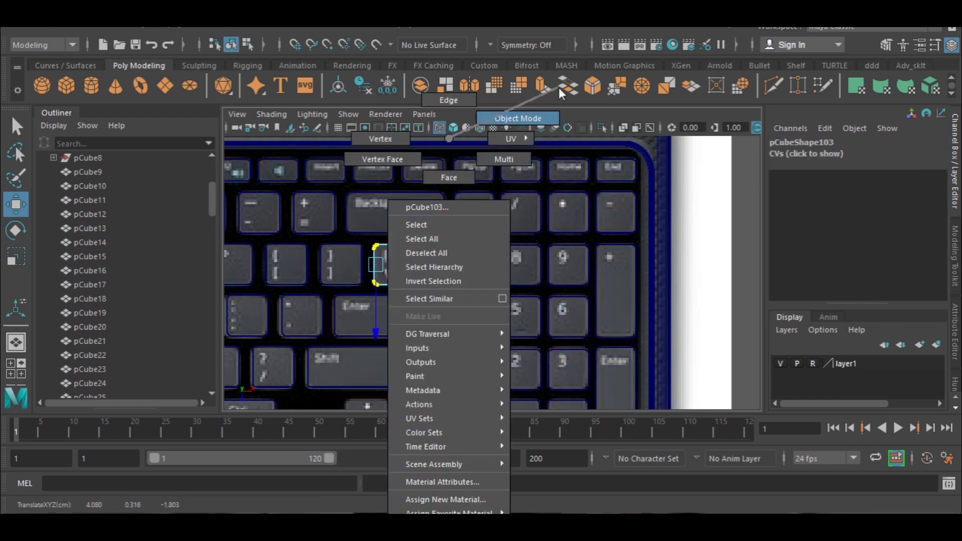
middle_click_drag(381, 321, 477, 217, "alt")
- Duplicate a bottom-row key onto the spacebar and stretch the copy across its full length
left_click(402, 278)
key("ctrl+d")
left_click_drag(469, 262, 438, 263)
right_click_drag(365, 280, 326, 279)
left_click_drag(420, 265, 289, 271)
middle_click_drag(289, 272, 403, 284, "alt")
right_click_drag(483, 295, 524, 275)
- Duplicate the right Ctrl key onto the left Alt key, and duplicate it again onto a narrower Windows key
left_click(554, 287)
key("ctrl+d")
left_click_drag(621, 273, 338, 280)
key("ctrl+d")
right_click_drag(287, 280, 250, 279)
left_click_drag(332, 273, 339, 273)
right_click_drag(351, 278, 383, 263)
- Duplicate the Windows key onto the Fn key and again onto the left Ctrl key, widening the last copy
key("ctrl+d")
left_click_drag(344, 272, 311, 273)
middle_click_drag(310, 273, 447, 268, "alt")
key("ctrl+d")
left_click_drag(447, 268, 391, 268)
middle_click_drag(391, 268, 263, 268, "alt")
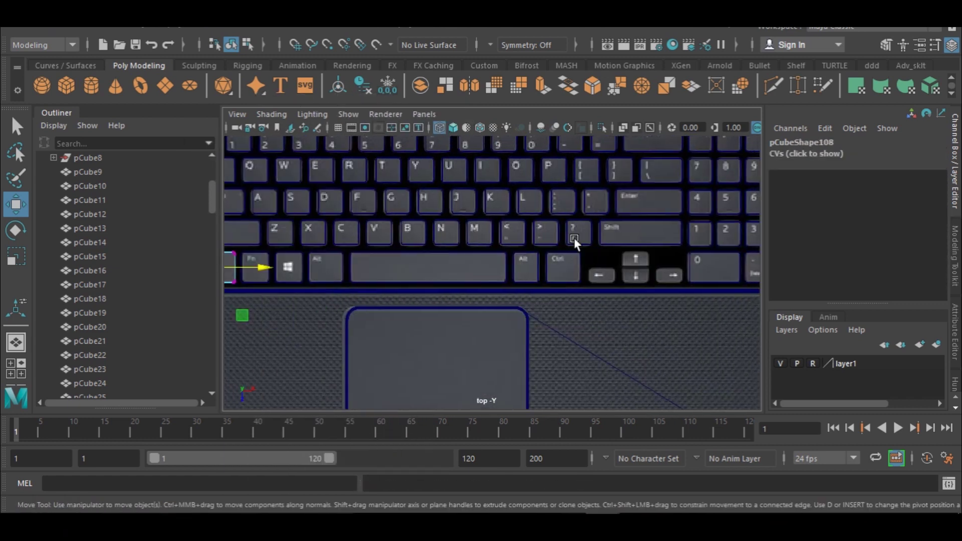
right_click_drag(572, 237, 616, 220)
- Duplicate the ? key onto the down-arrow key and lower its upper vertices to fit the shorter outline
left_click(575, 240)
key("ctrl+d")
left_click_drag(578, 233, 639, 272)
middle_click_drag(638, 272, 509, 281, "alt")
scroll(531, 282, "up", 5)
right_click_drag(553, 282, 521, 139)
left_click_drag(475, 245, 560, 274)
left_click_drag(518, 315, 518, 339)
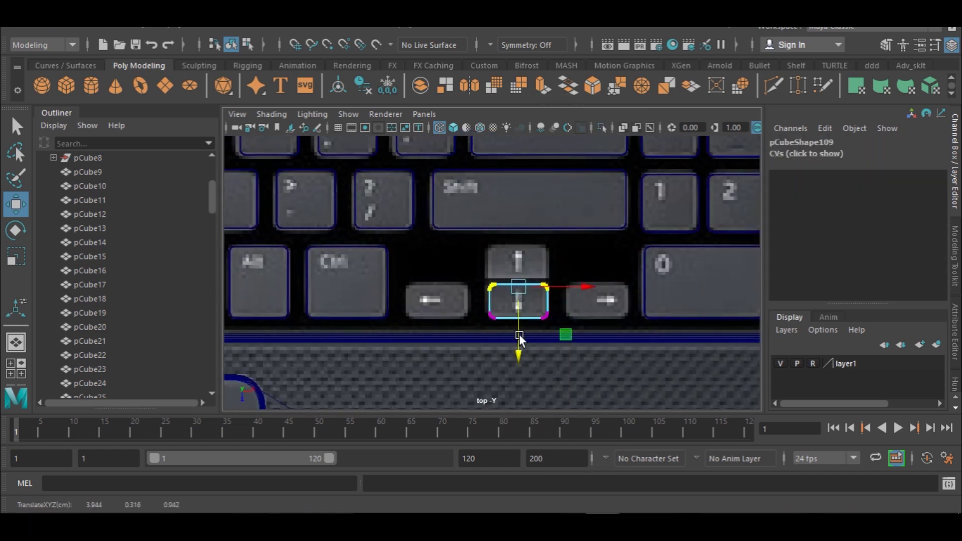
- Create a polygon cylinder over the upper-left part of the keyboard and set its Z rotation to 90
scroll(465, 208, "down", 6)
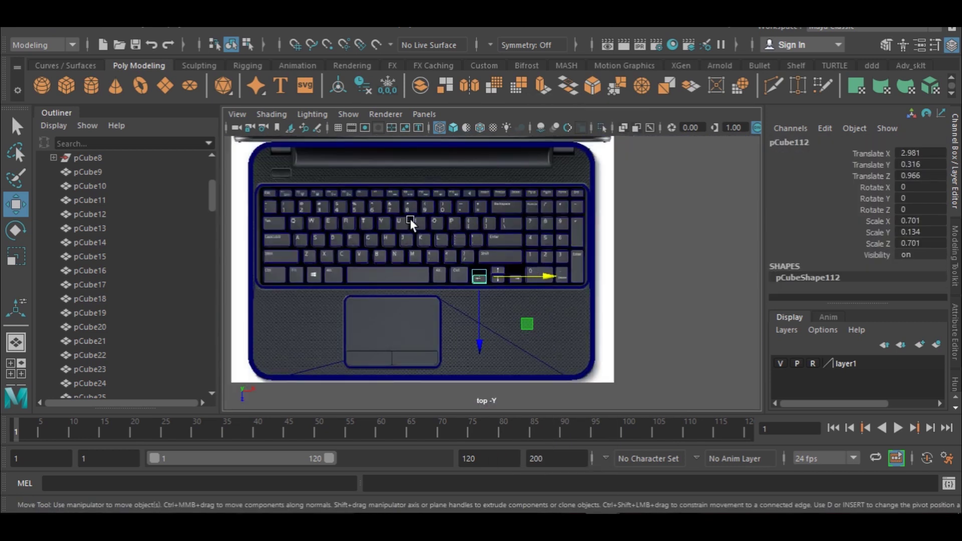
middle_click_drag(386, 210, 559, 306, "alt")
scroll(433, 252, "up", 5)
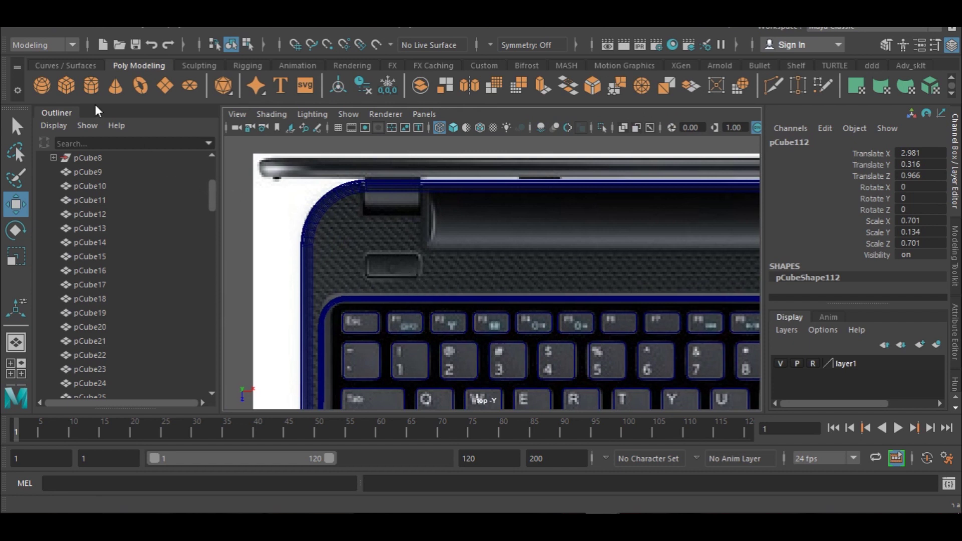
left_click(91, 87)
scroll(611, 361, "down", 5)
left_click_drag(621, 365, 493, 277)
key("e")
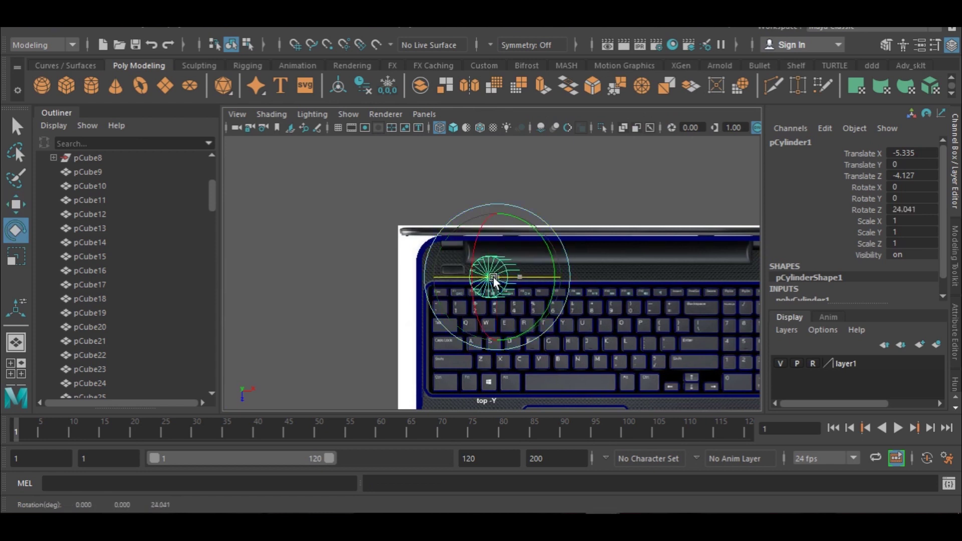
left_click(923, 211)
left_click(923, 211)
type("90")
key("Return")
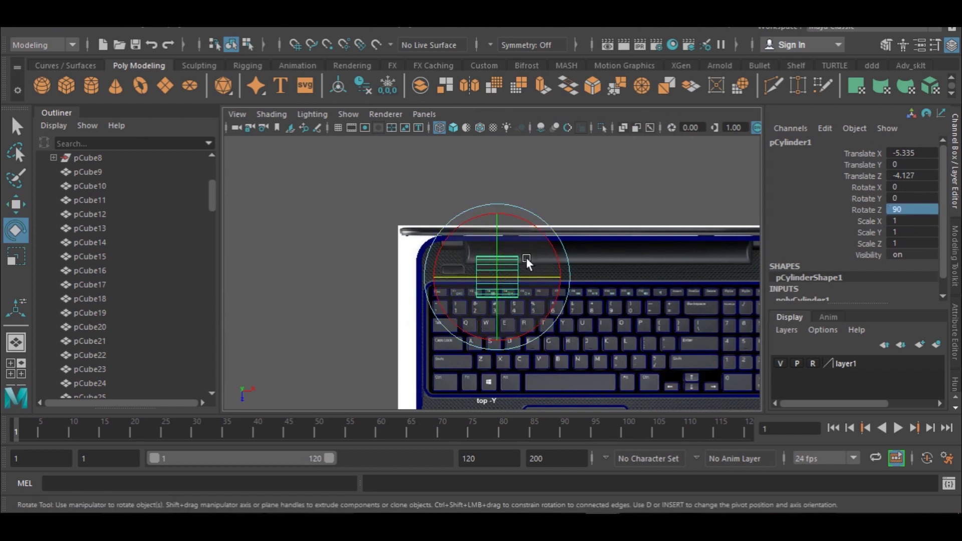
- Scale the cylinder uniformly to about 0.458 and move it over the small button outline above the Esc key
key("r")
left_click_drag(497, 276, 477, 282)
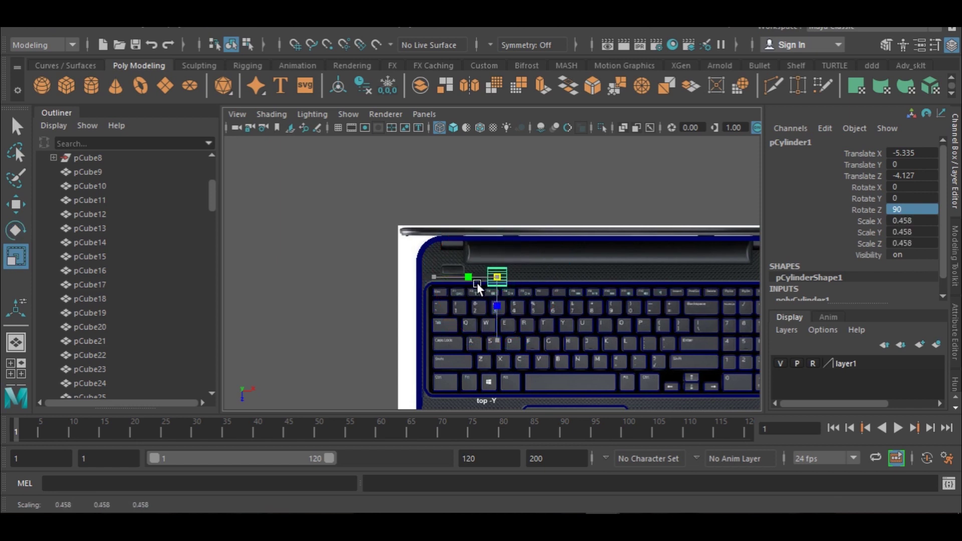
scroll(525, 295, "up", 5)
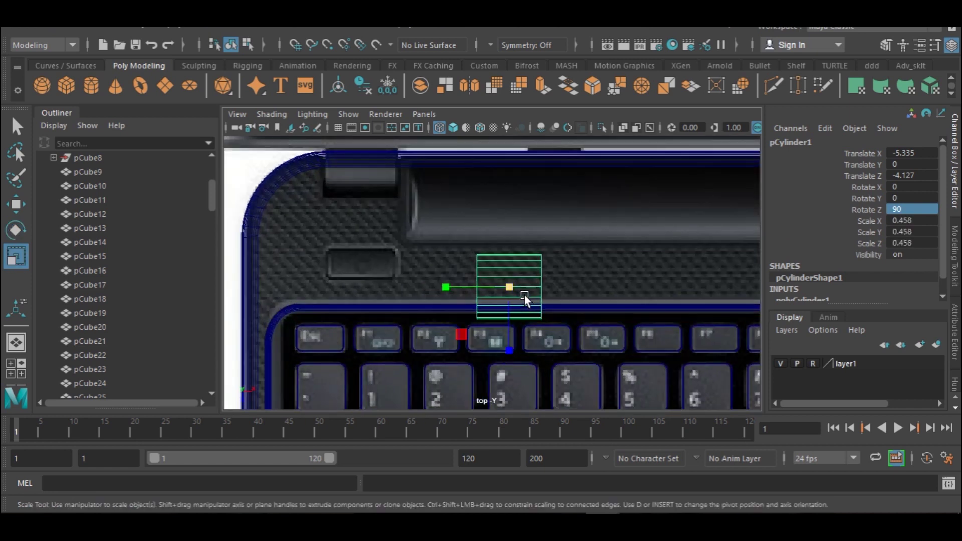
key("w")
left_click_drag(516, 280, 362, 256)
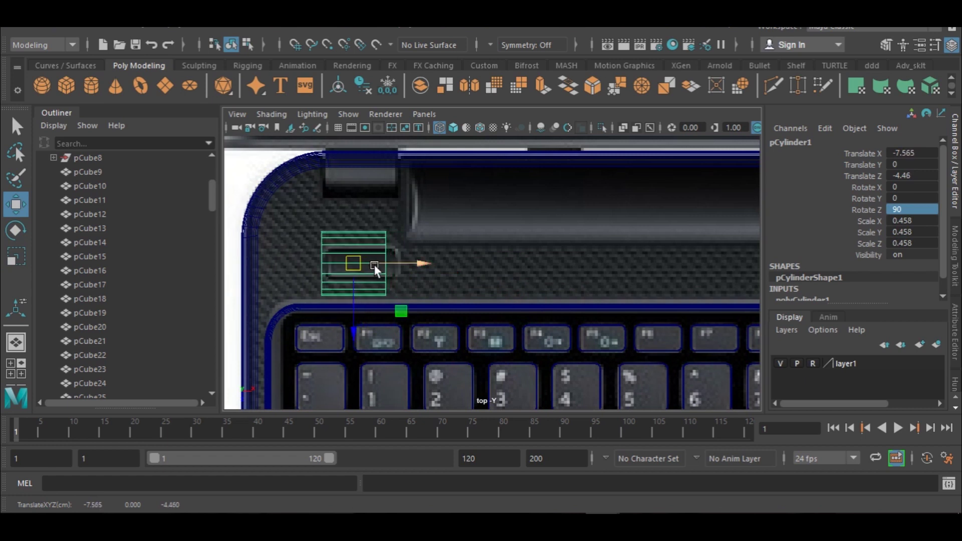
- Fit the cylinder to the button outline, scaling it to about 0.201 in X and Z and 0.479 in Y
key("r")
left_click_drag(353, 263, 211, 263)
key("w")
left_click_drag(424, 265, 433, 270)
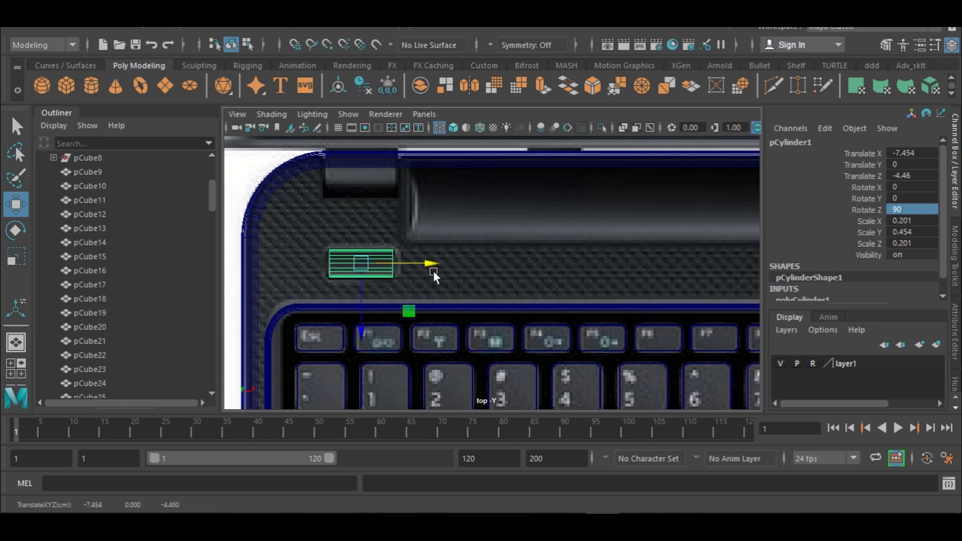
key("r")
left_click_drag(300, 263, 298, 265)
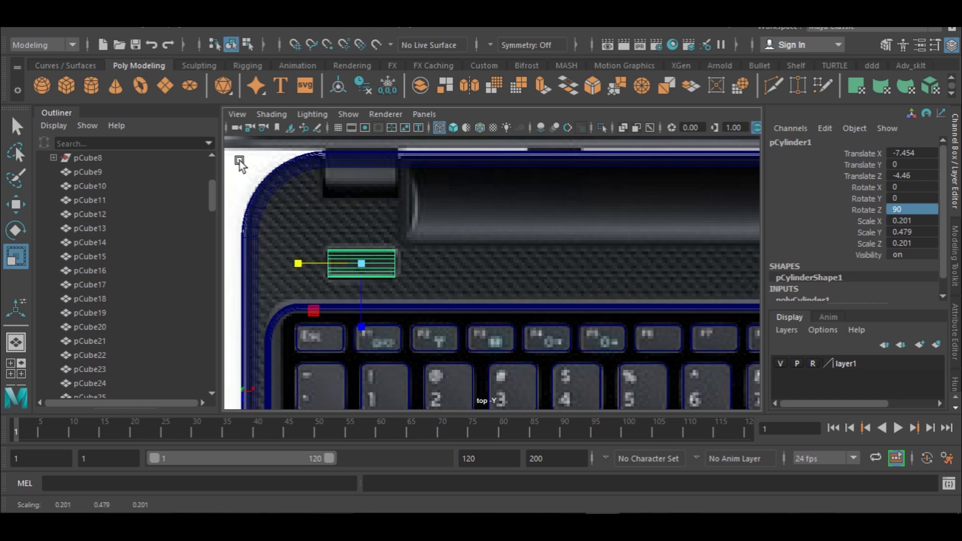
- Raise the cylinder clear of the laptop body to about 2.566 in Y
key("space")
- Delete the lower half of the cylinder's faces in the side view
key("space")
left_click_drag(468, 321, 475, 276, "alt")
key("w")
left_click_drag(404, 195, 405, 161)
key("space")
key("space")
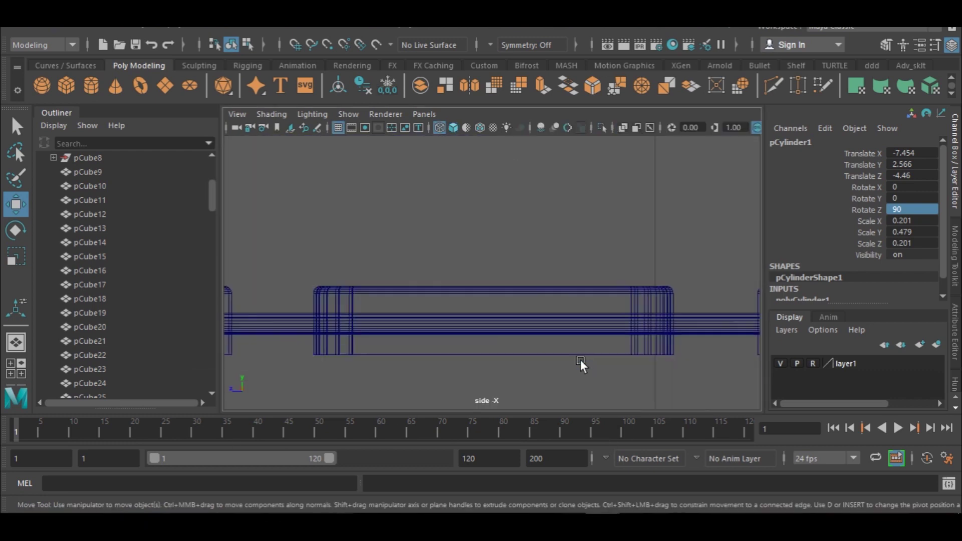
key("f")
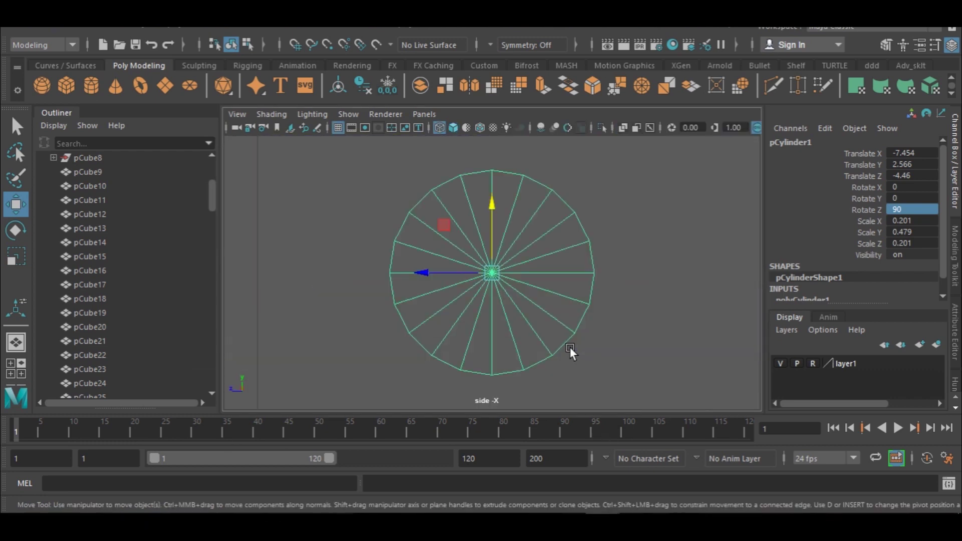
right_click_drag(566, 329, 570, 177)
left_click_drag(643, 391, 302, 278)
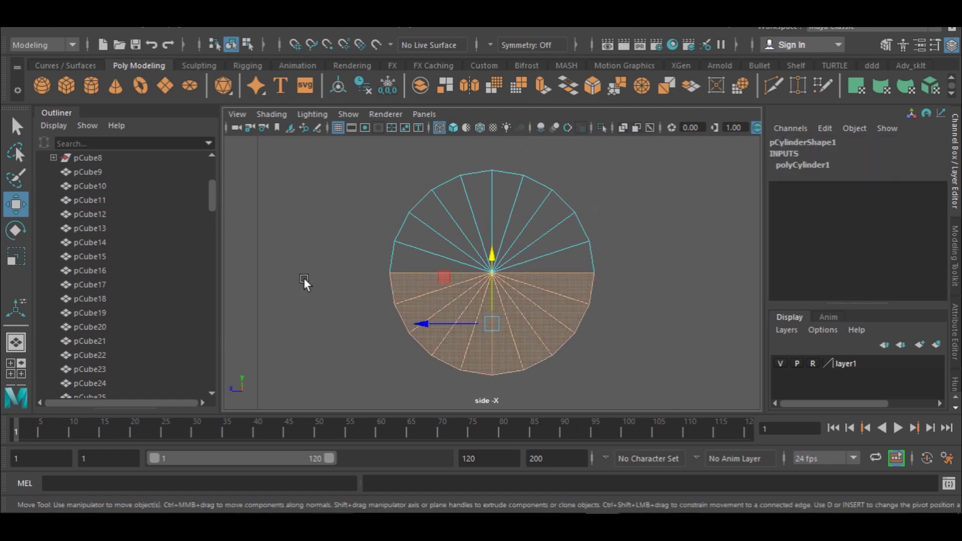
key("Delete")
- Flatten the half cylinder vertically to a scale X of about 0.047
right_click_drag(495, 142, 542, 118)
key("r")
left_click_drag(495, 207, 480, 260)
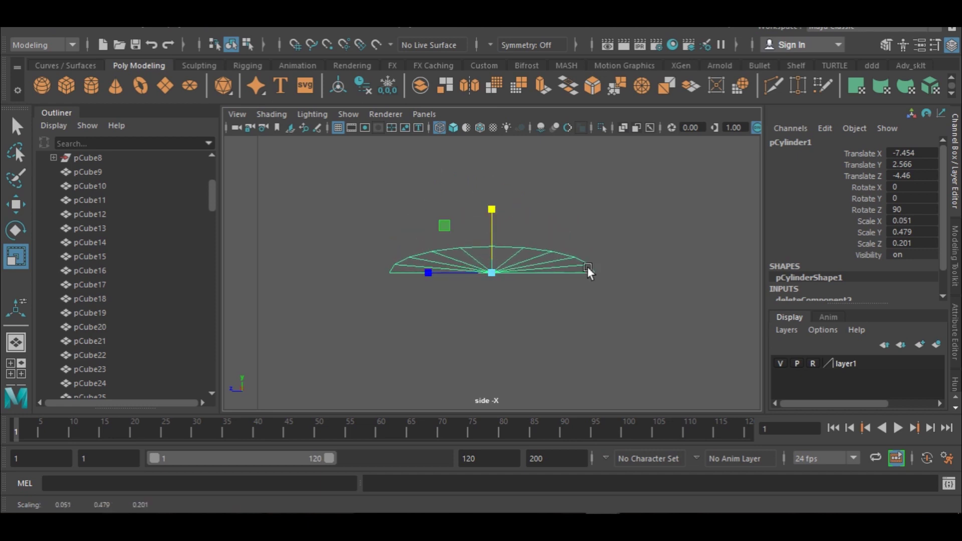
left_click_drag(493, 203, 494, 208)
- Extrude the flattened half cylinder's open bottom border edges slightly downward to form a thin rim
right_click_drag(554, 269, 548, 96)
left_click(560, 273)
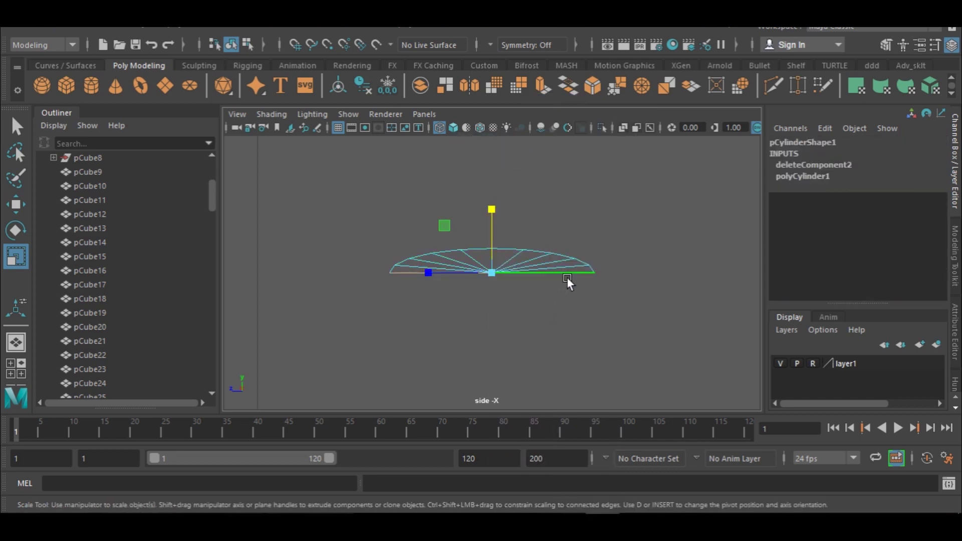
key("space")
key("space")
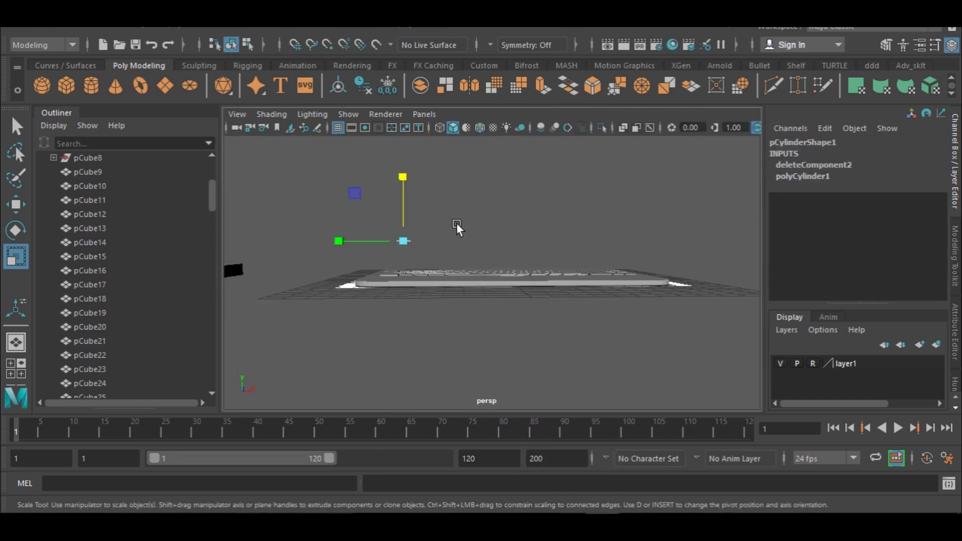
key("f")
left_click_drag(679, 254, 541, 234, "alt")
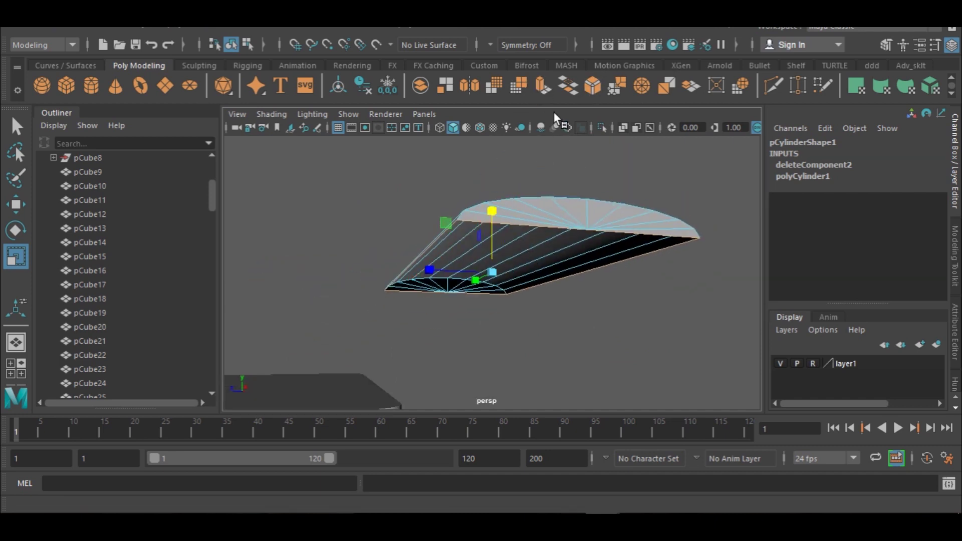
left_click(538, 83)
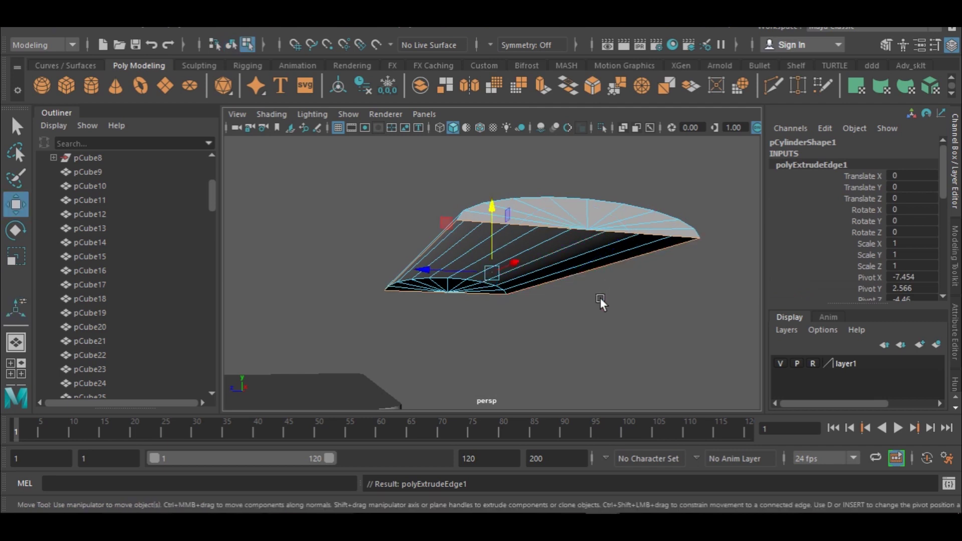
left_click_drag(487, 207, 498, 213)
right_click_drag(535, 216, 577, 119)
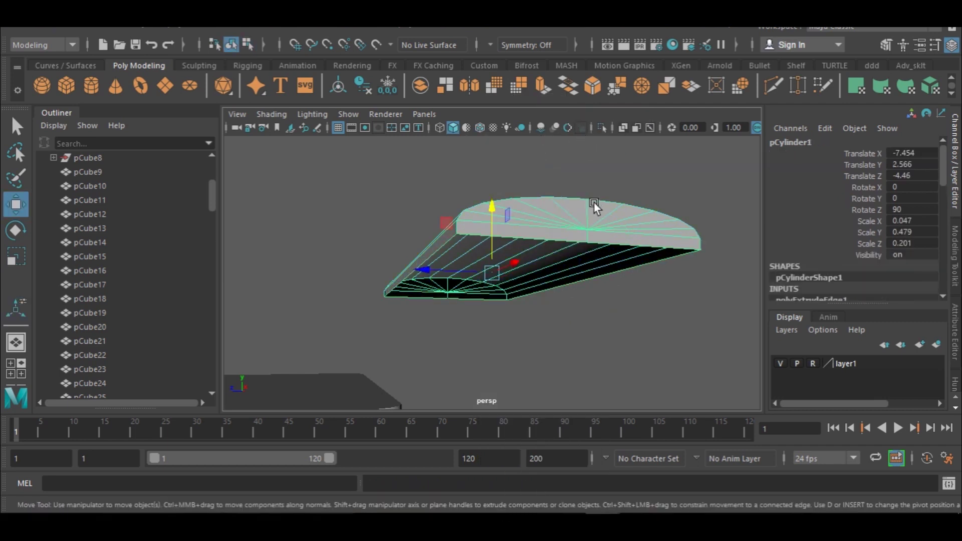
- Lower the button piece onto the laptop's top surface, to about 0.337 in Y
left_click_drag(493, 197, 490, 295)
key("space")
key("space")
key("space")
key("space")
key("f")
key("f")
key("f")
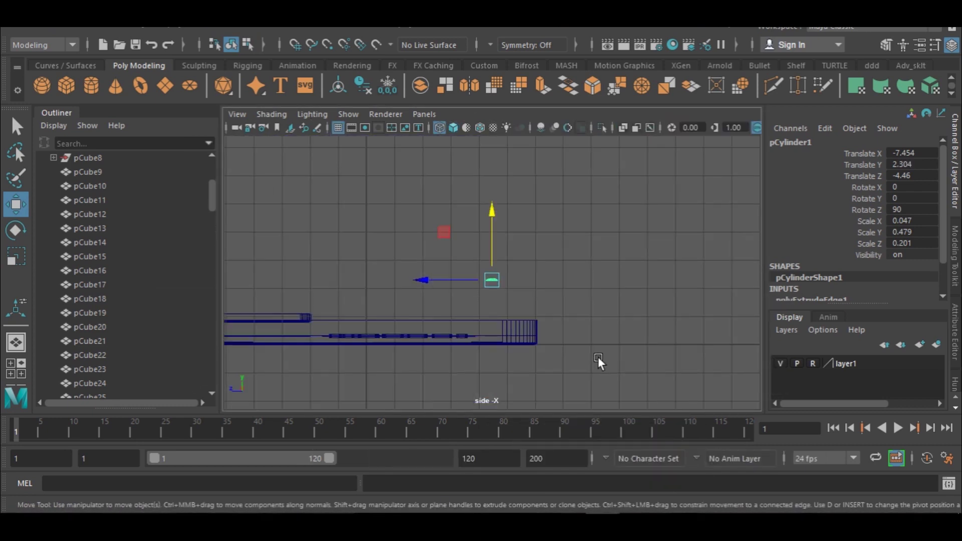
left_click_drag(493, 211, 489, 251)
key("space")
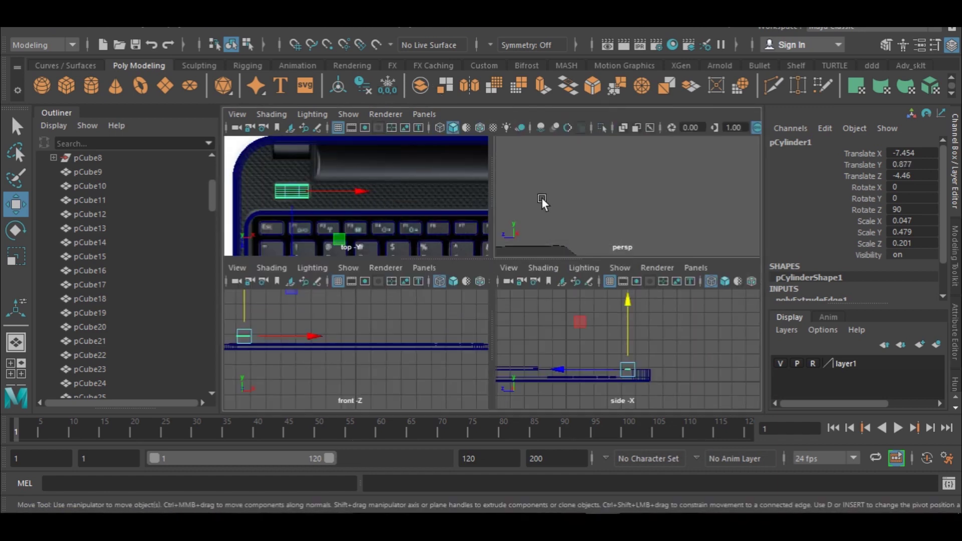
key("space")
key("f")
left_click_drag(601, 268, 500, 263, "alt")
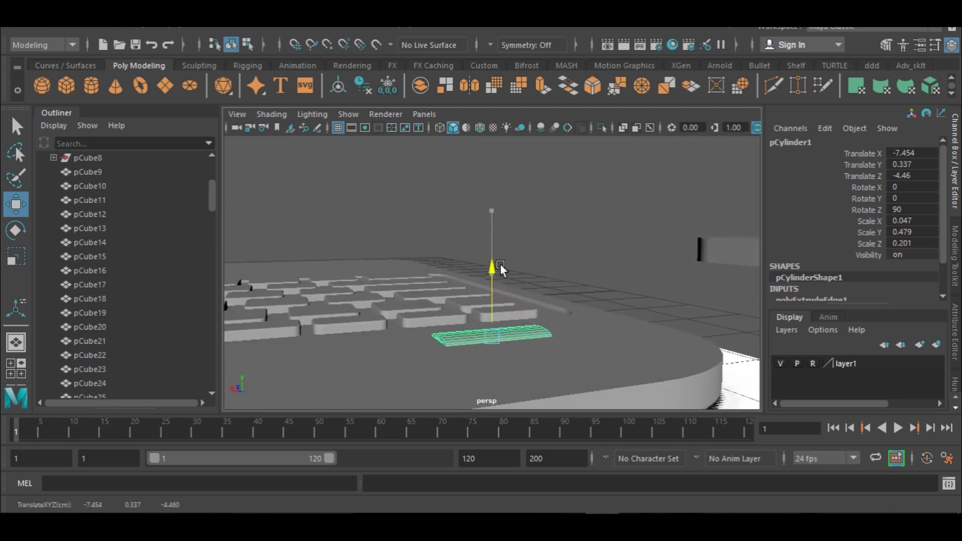
- Duplicate the button piece and raise the copy above the original to about 0.71 in Y
left_click_drag(635, 308, 595, 337, "alt")
scroll(523, 289, "up", 4)
middle_click_drag(595, 337, 571, 163, "alt")
left_click_drag(468, 191, 527, 212, "alt")
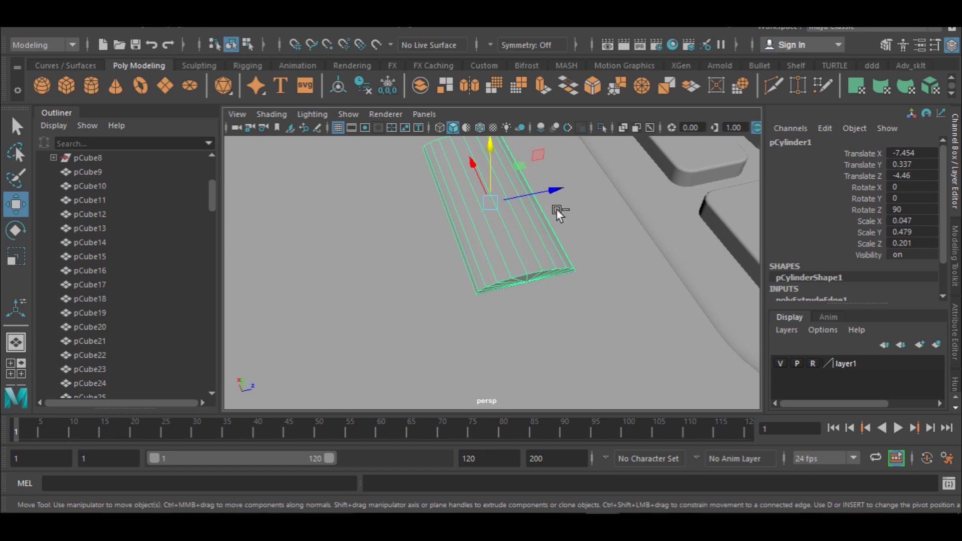
key("ctrl+d")
left_click_drag(491, 148, 518, 121)
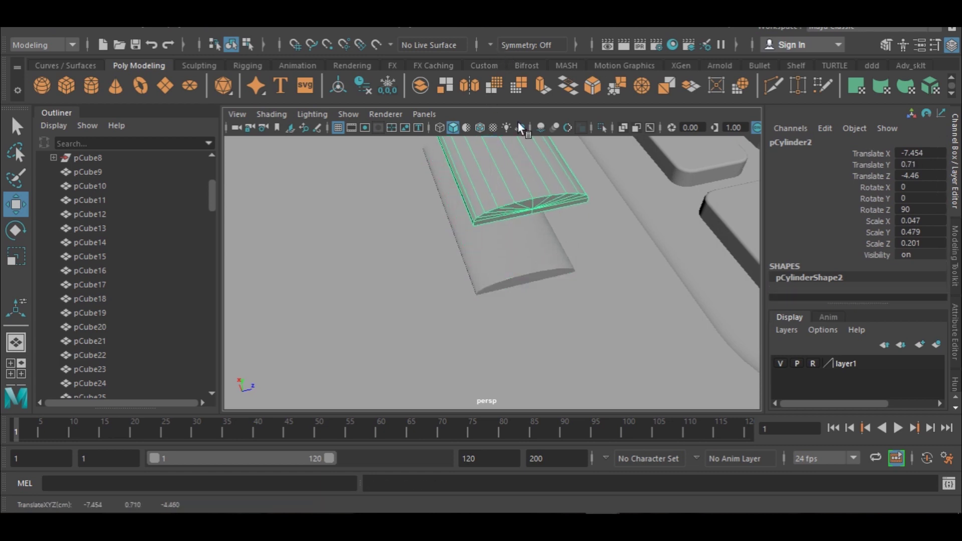
- Turn the original button piece upside down by setting its Y rotation to 180
left_click(526, 265)
key("e")
left_click_drag(475, 167, 451, 172)
key("ctrl+z")
left_click(912, 198)
type("180")
key("Return")
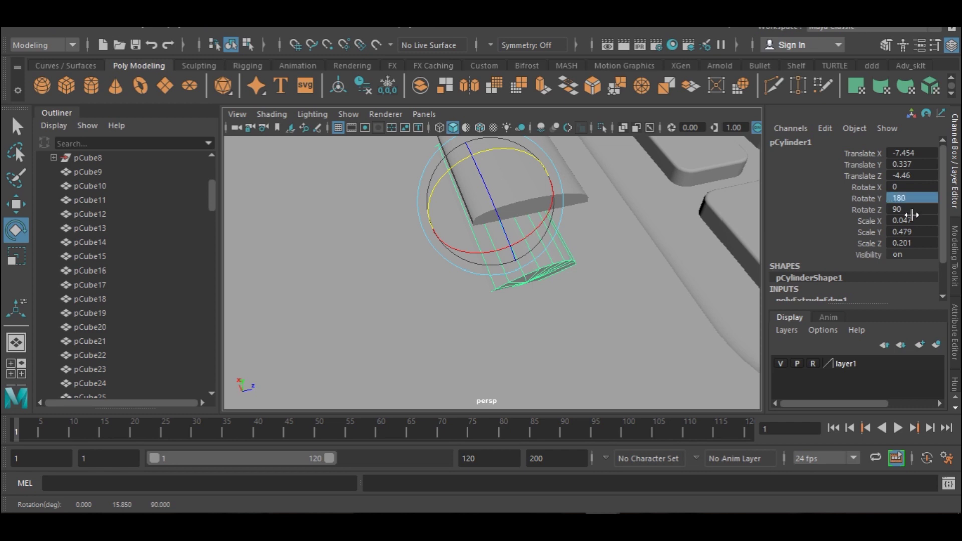
- Lower the flipped button piece slightly into the laptop surface, to about 0.322 in Y
left_click_drag(527, 251, 664, 201, "alt")
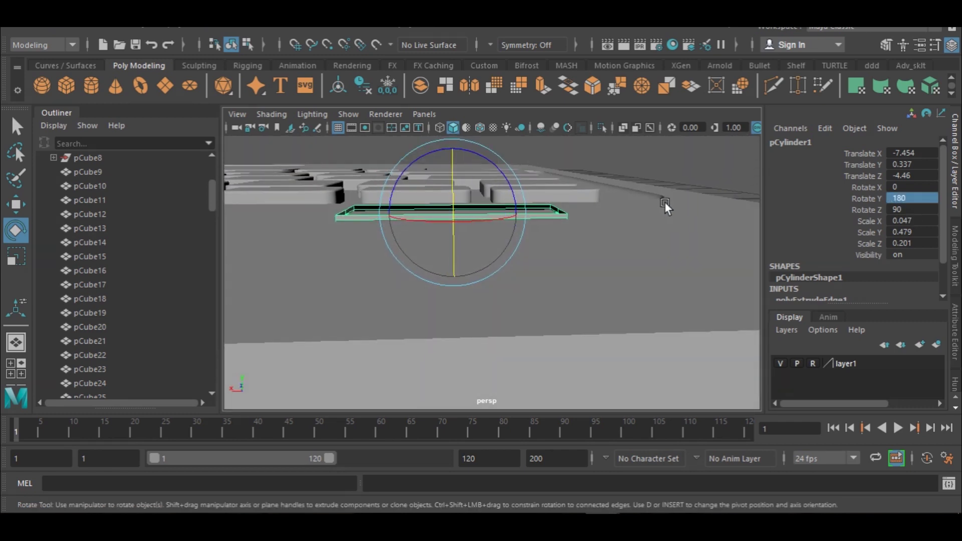
key("w")
left_click_drag(452, 154, 455, 144)
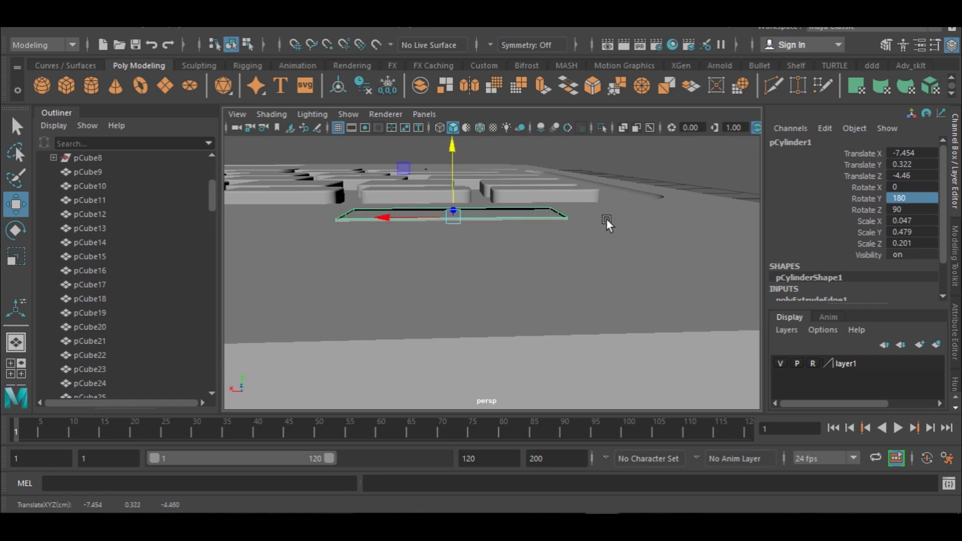
- Close the open side of the flipped button piece with Fill Hole and return to object selection
left_click_drag(656, 272, 631, 260, "alt")
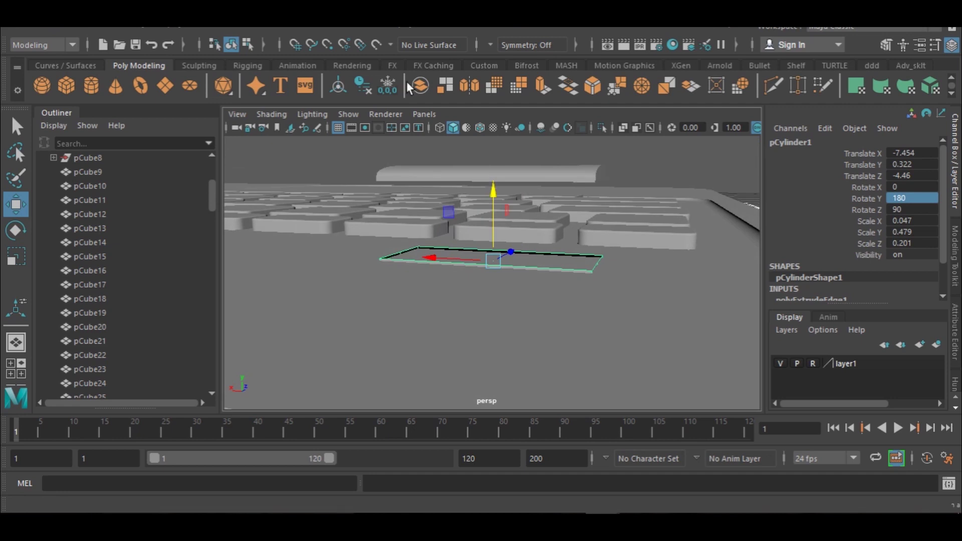
left_click(298, 28)
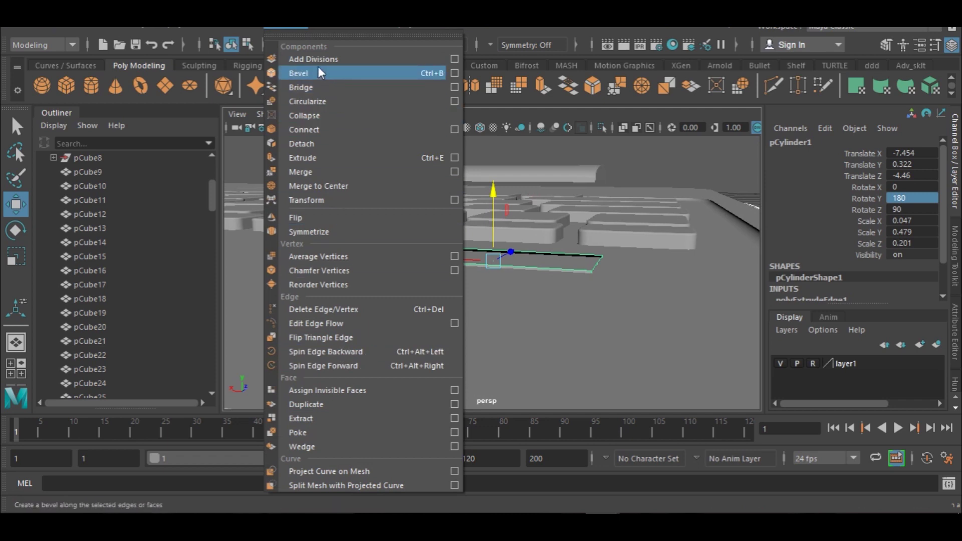
mouse_move(318, 29)
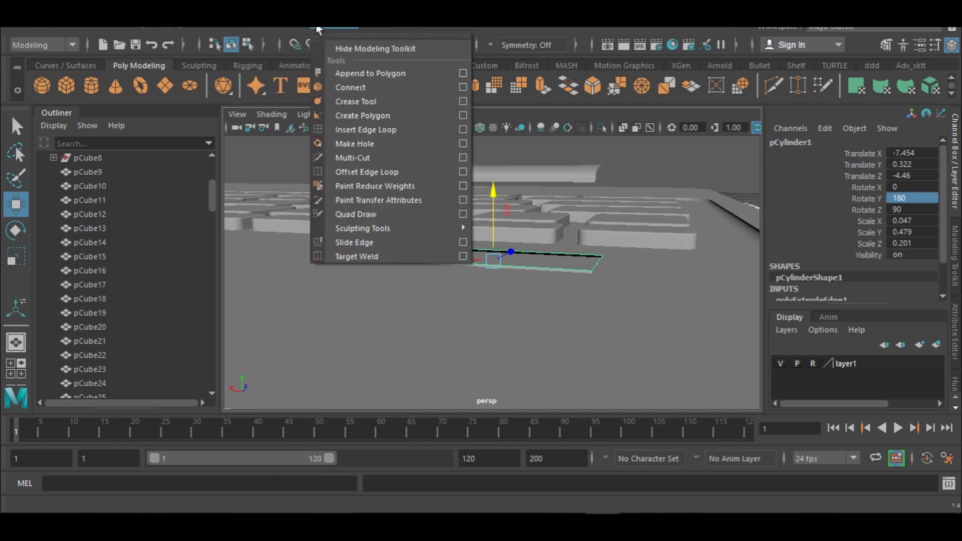
mouse_move(250, 30)
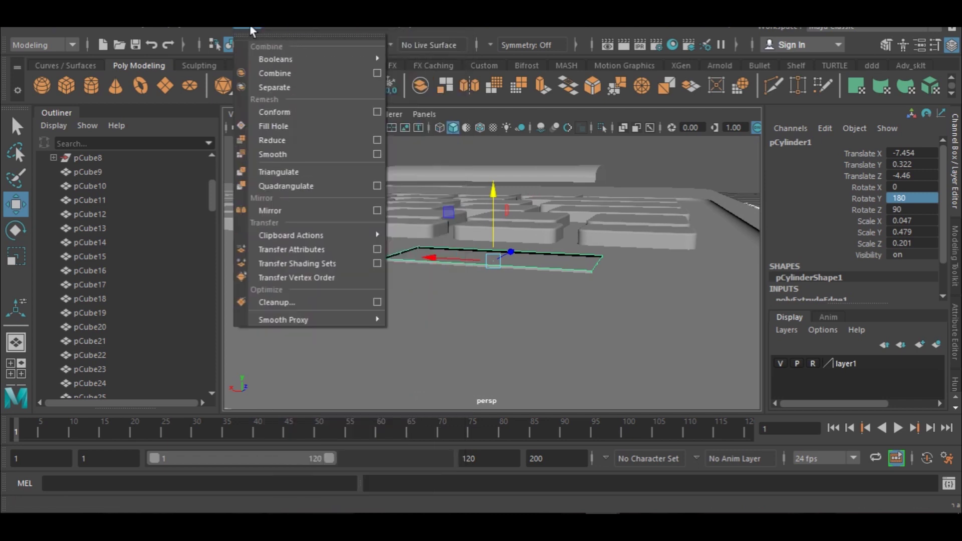
left_click(286, 126)
key("r")
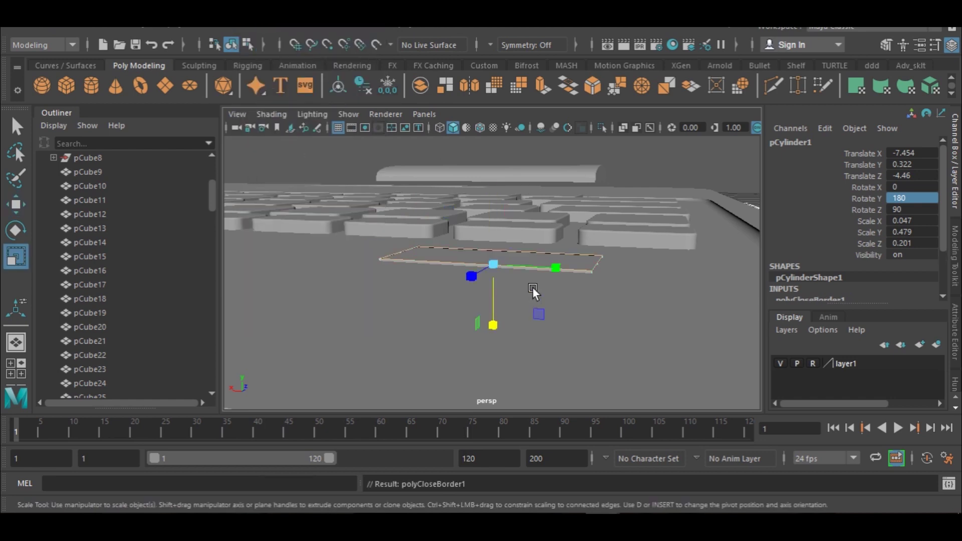
left_click_drag(533, 287, 535, 314, "alt")
right_click_drag(584, 263, 651, 119)
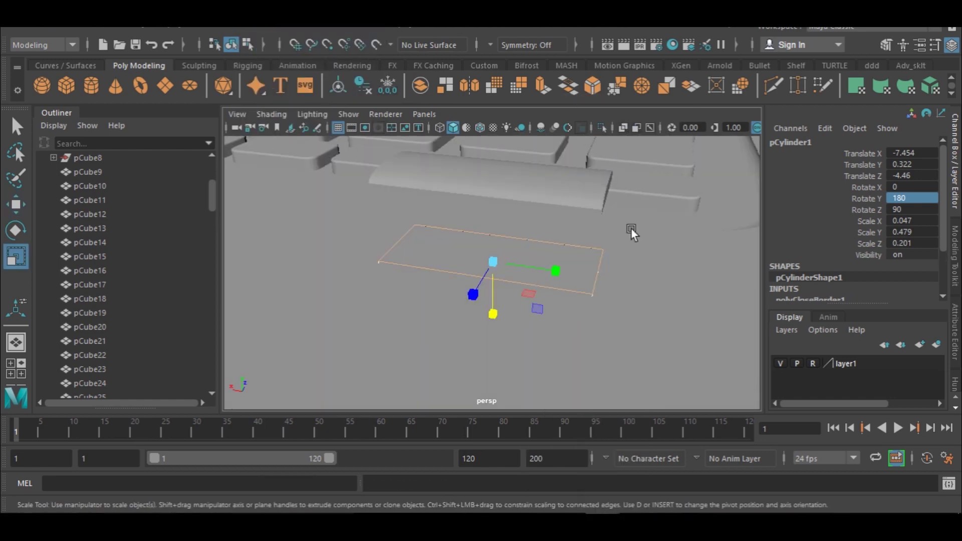
- Subtract the flipped button piece from the laptop body with a Boolean Difference to cut a curved recess
left_click(646, 260)
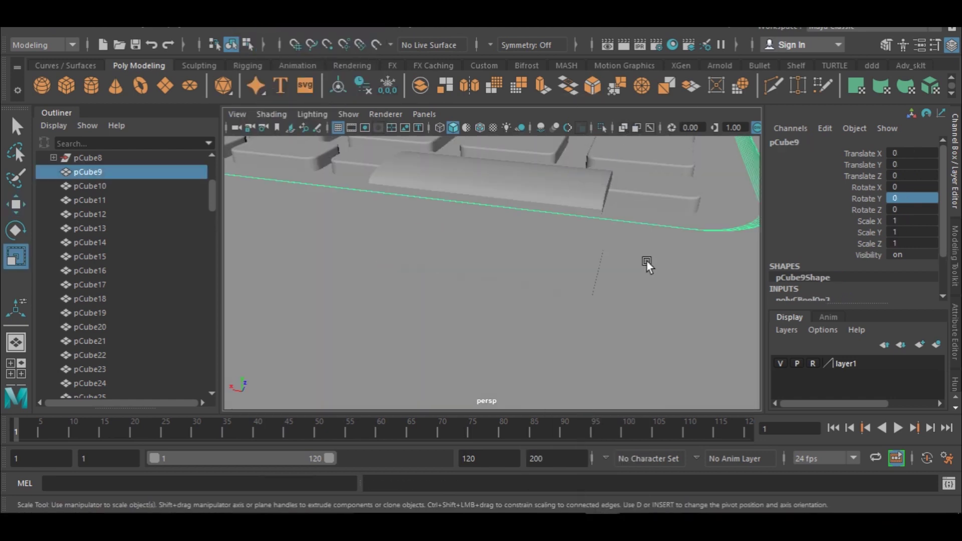
left_click(578, 278)
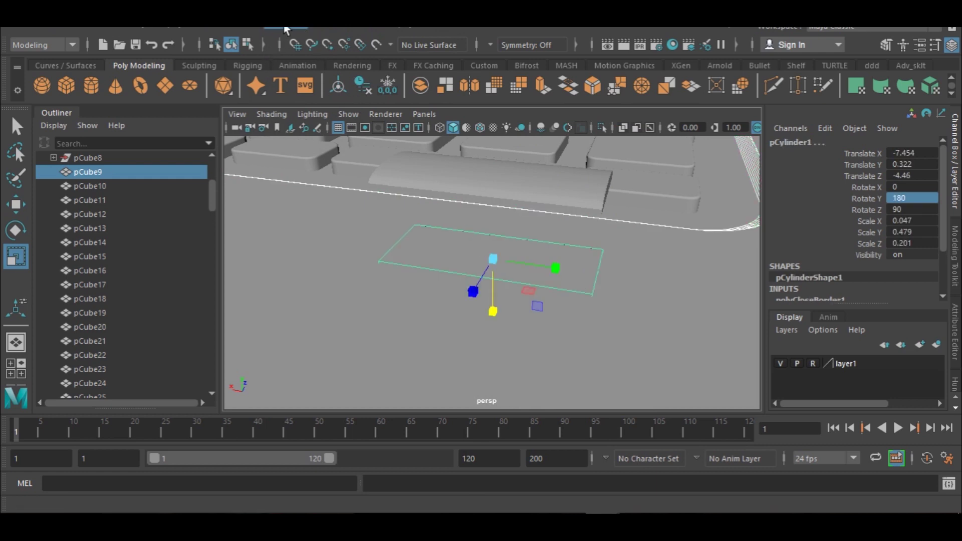
left_click(247, 29)
mouse_move(315, 59)
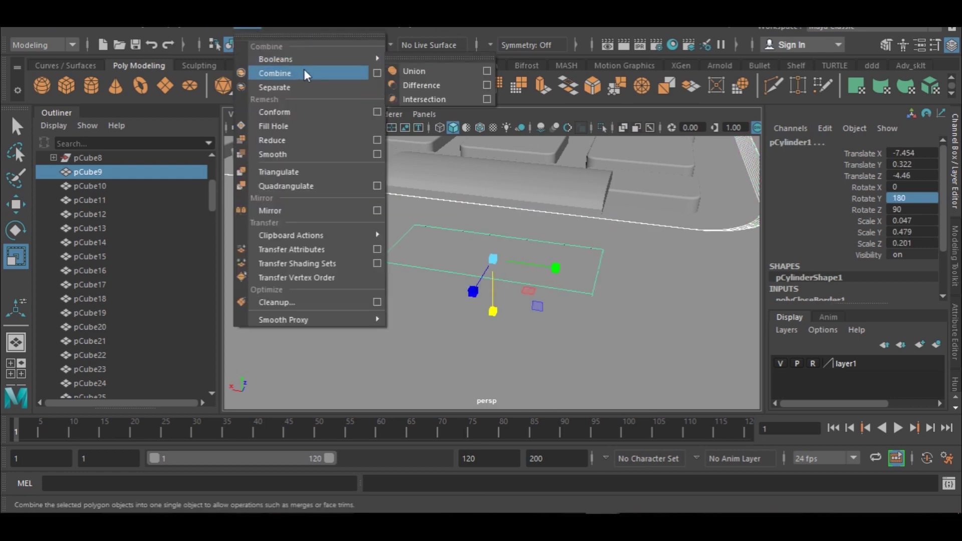
left_click(423, 85)
left_click_drag(610, 314, 504, 292, "alt")
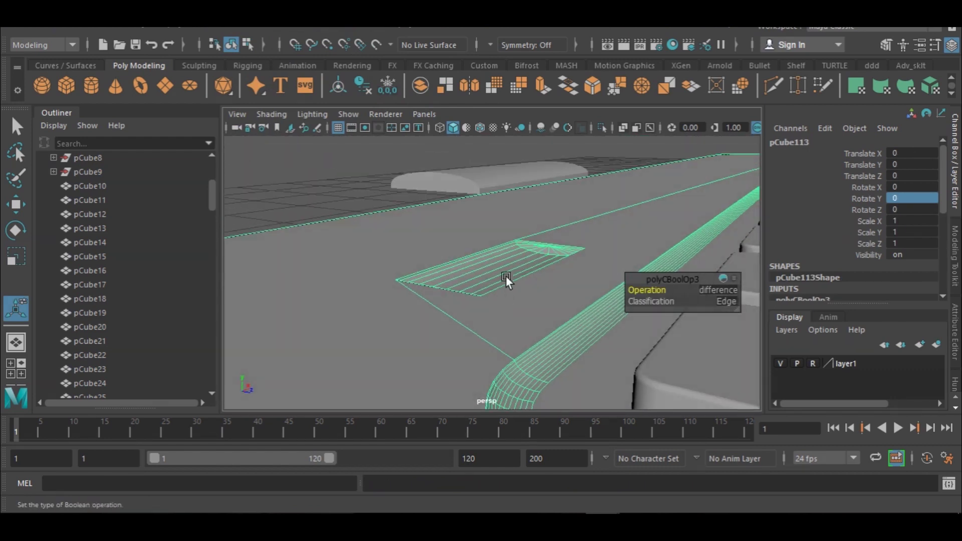
- Lower the remaining button piece into the recess at about 0.33 in Y and scale it down to about 0.037, 0.472, 0.198
left_click(500, 180)
key("w")
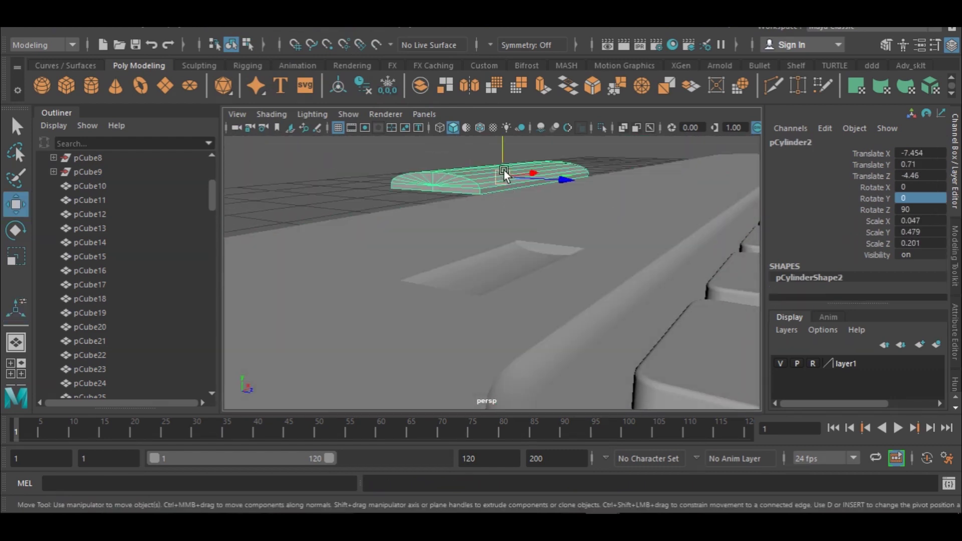
left_click_drag(506, 150, 269, 150)
key("r")
left_click(723, 296)
left_click(268, 150)
left_click_drag(356, 208, 426, 241, "alt")
left_click(430, 260)
left_click_drag(504, 199, 496, 232)
- Bevel the end edges of the curved button with Fraction 1 and 3 segments, then return to object selection
right_click_drag(380, 284, 366, 103)
left_click(371, 278)
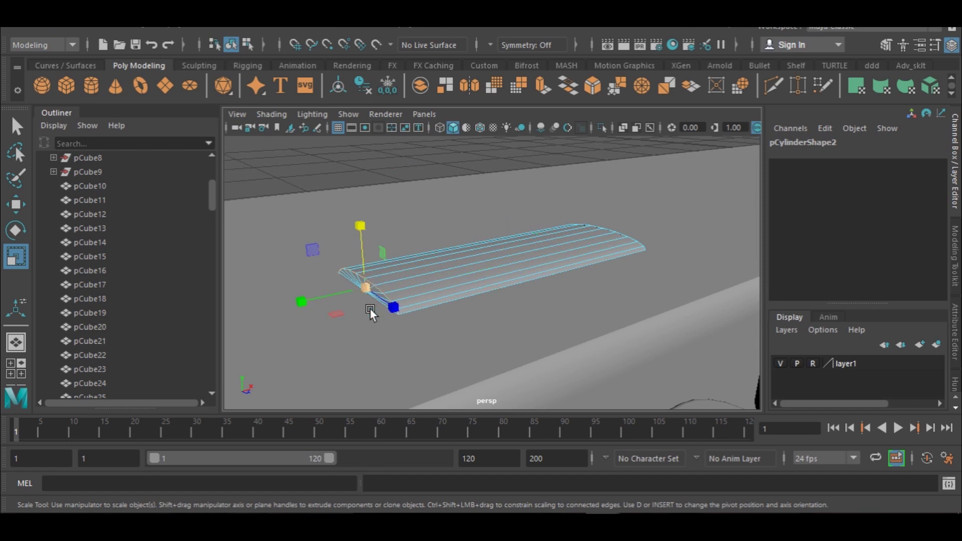
left_click(626, 232)
right_click_drag(609, 245, 665, 245, "shift")
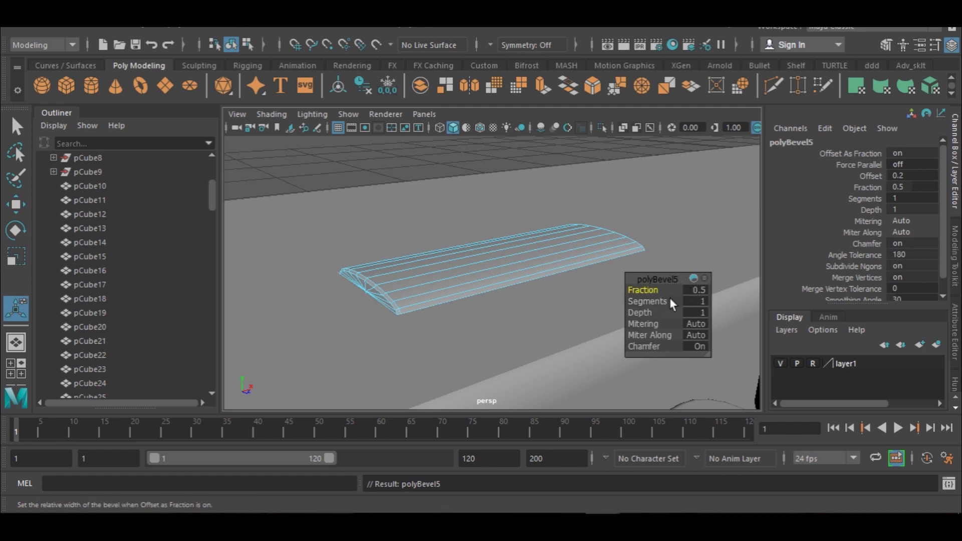
left_click_drag(699, 300, 750, 300)
left_click_drag(717, 307, 668, 321)
left_click(643, 289)
left_click_drag(644, 289, 655, 287)
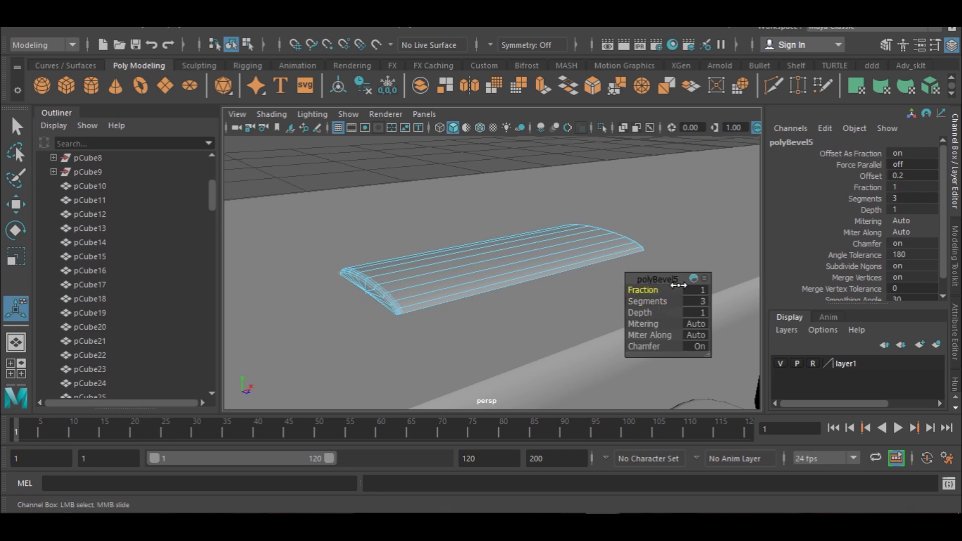
right_click_drag(440, 302, 512, 116)
left_click(534, 286)
- Sink the beveled button slightly deeper into its recess, to about 0.304 in Y, and deselect it
left_click_drag(367, 229, 478, 196, "alt")
right_click_drag(552, 238, 374, 224, "alt")
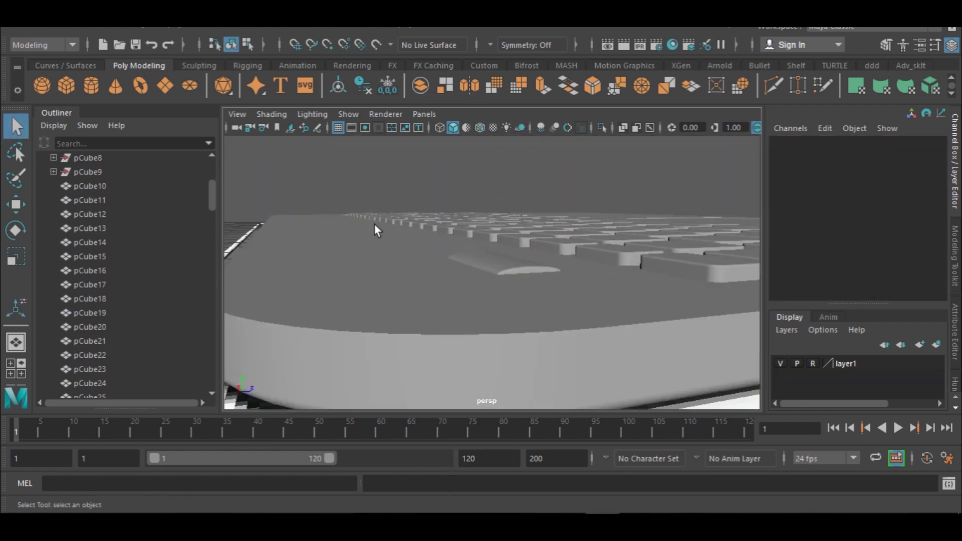
left_click(521, 266)
key("w")
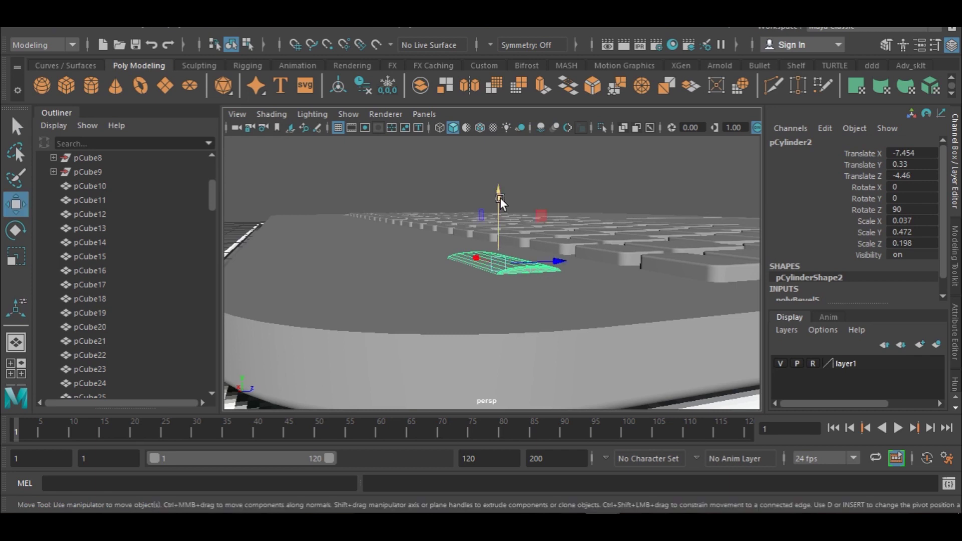
left_click_drag(500, 191, 500, 196)
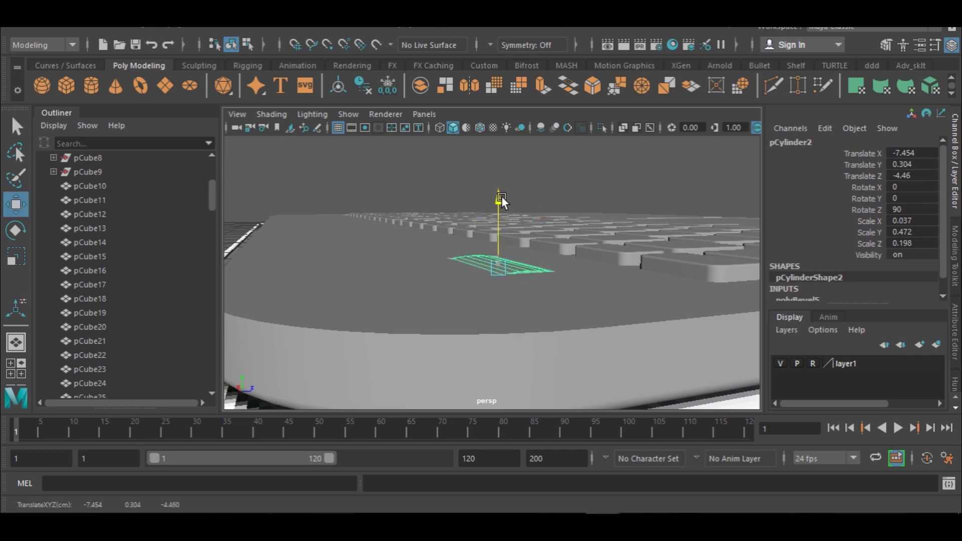
left_click(309, 219)
left_click_drag(362, 239, 396, 252, "alt")
left_click(388, 187)
- Examine the area above the keyboard in the top-view reference and compare it with the model in perspective
key("space")
key("space")
scroll(481, 221, "down", 7)
middle_click_drag(616, 289, 580, 223, "alt")
scroll(580, 223, "up", 2)
middle_click_drag(672, 229, 645, 251, "alt")
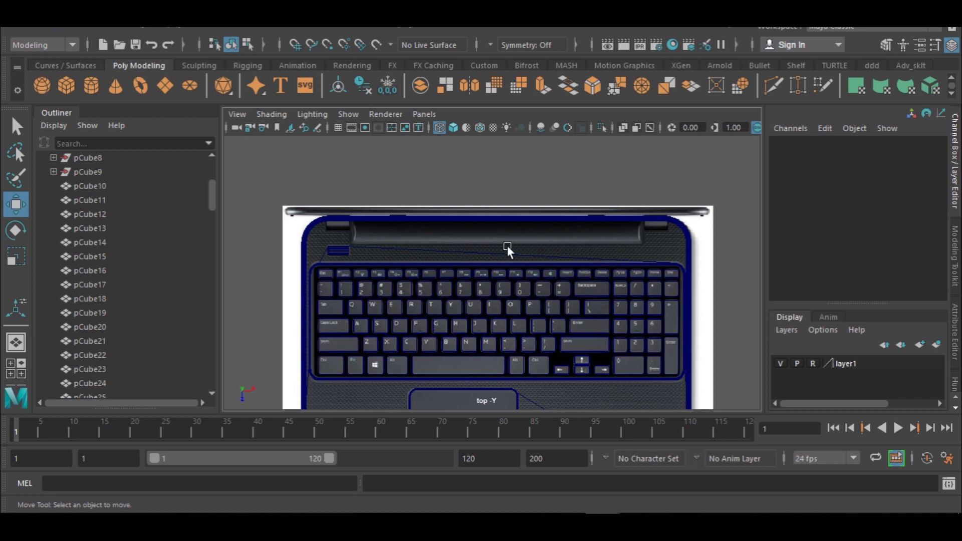
key("space")
key("space")
scroll(594, 188, "down", 6)
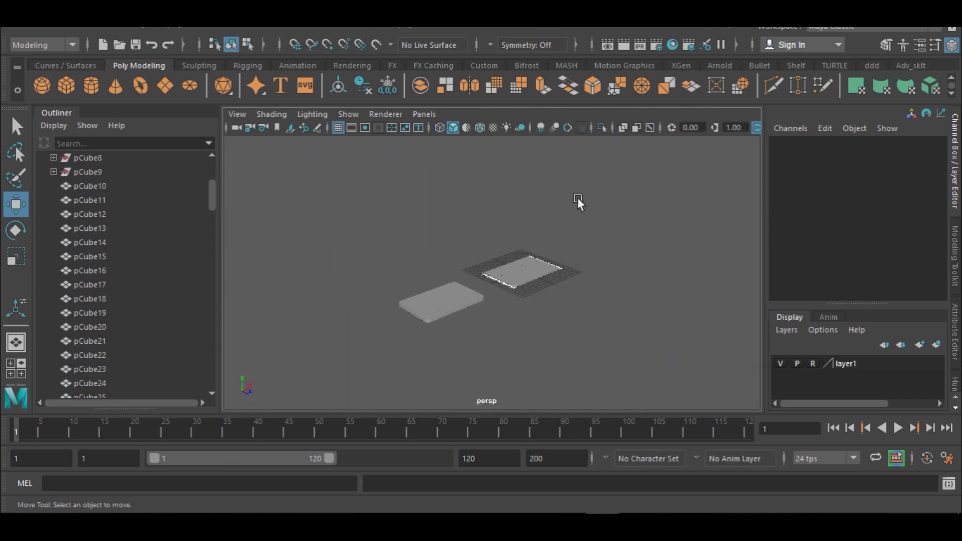
- Duplicate the spare rounded slab beside the laptop and move the copy over the laptop body, to about -0.029 in X
left_click(413, 308)
left_click_drag(492, 285, 564, 252)
key("ctrl+z")
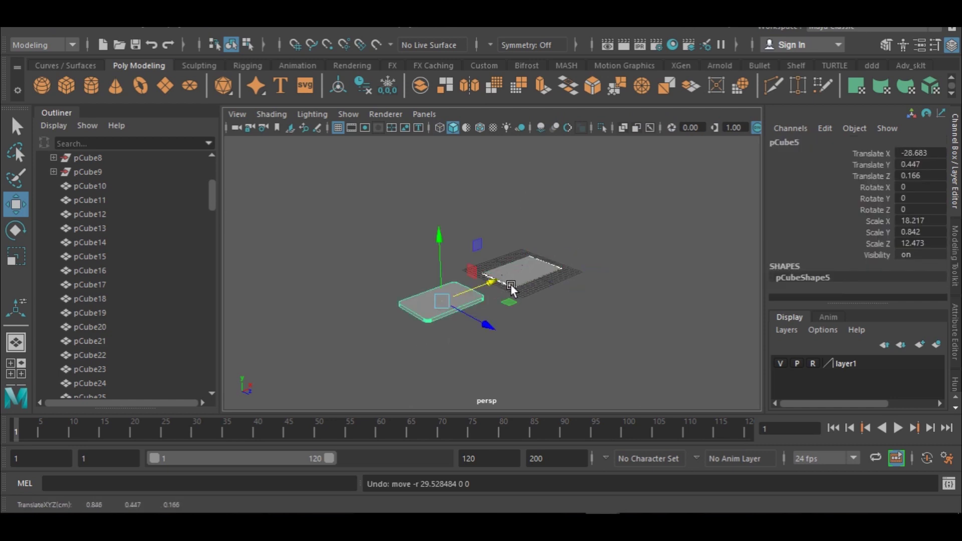
key("ctrl+d")
left_click_drag(493, 280, 570, 254)
key("space")
key("space")
left_click_drag(606, 328, 572, 330)
key("space")
key("space")
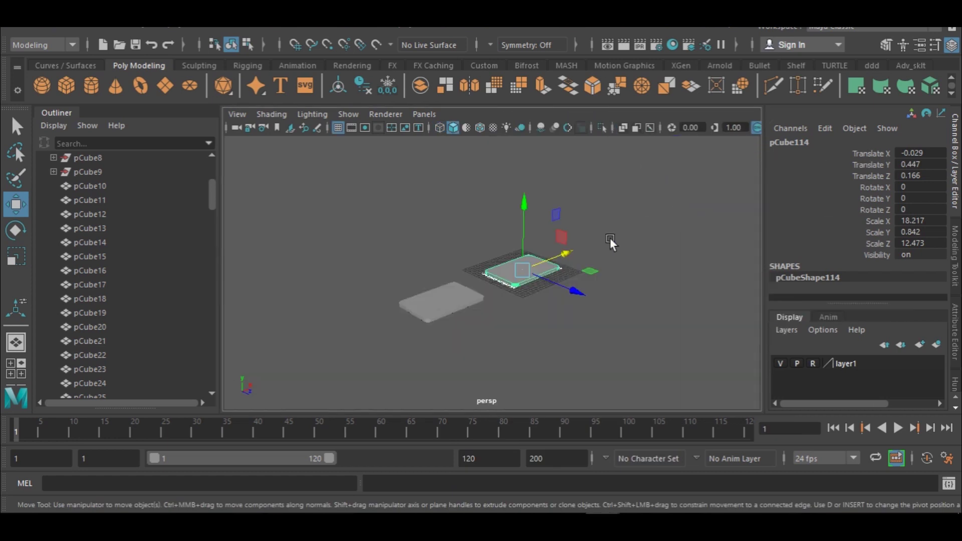
- Raise the duplicated slab above the laptop to about 5.616 in Y and thin it to a Y scale of about 0.273
left_click_drag(527, 199, 529, 179)
scroll(542, 245, "up", 10)
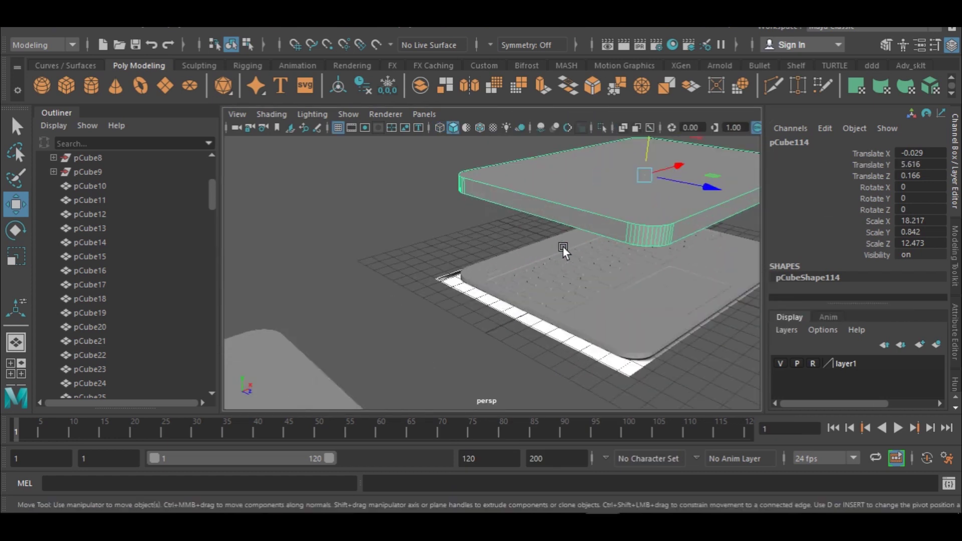
middle_click_drag(691, 247, 566, 302, "alt")
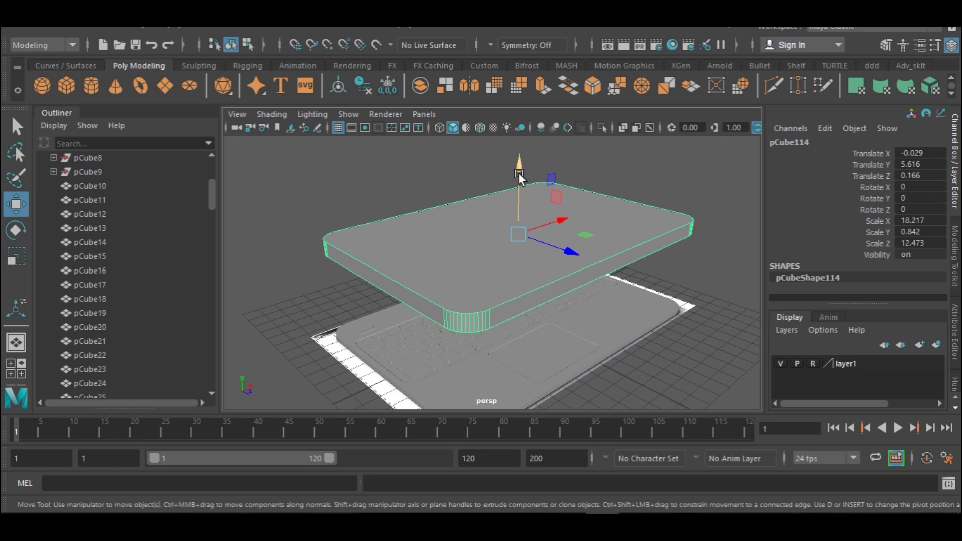
key("r")
left_click_drag(522, 166, 540, 220)
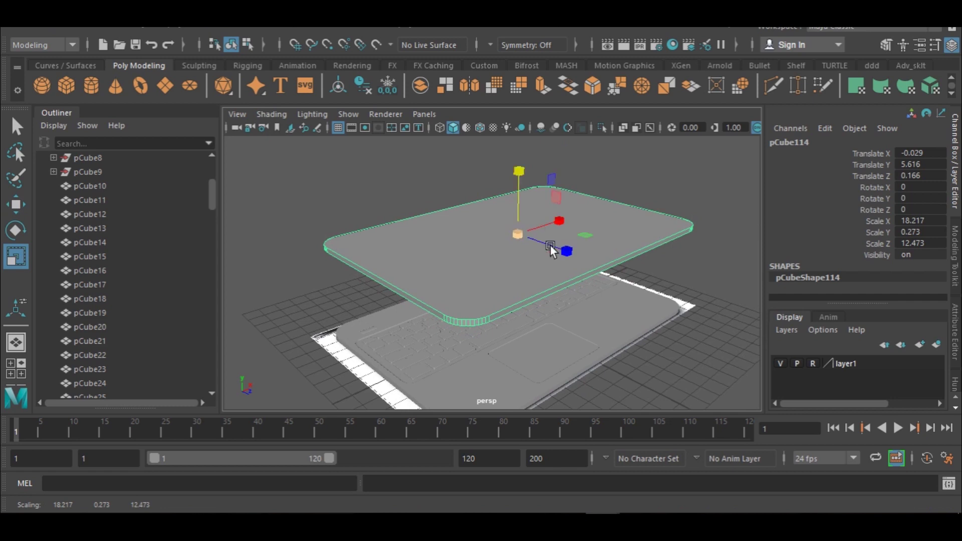
- Select the slab's top and bottom perimeter edges in the side view, leaving out the short vertical edges, and return to perspective
right_click_drag(546, 281, 539, 97)
left_click(550, 276)
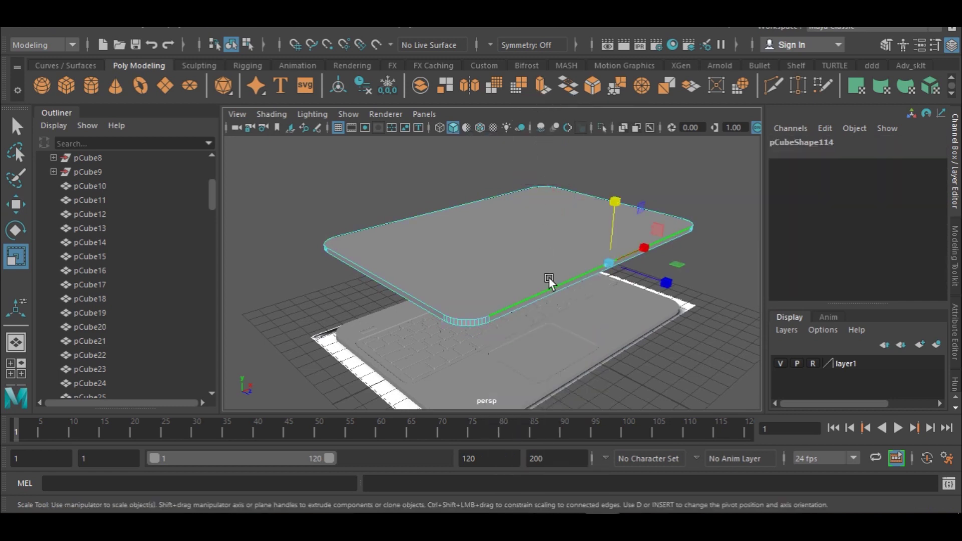
key("space")
key("space")
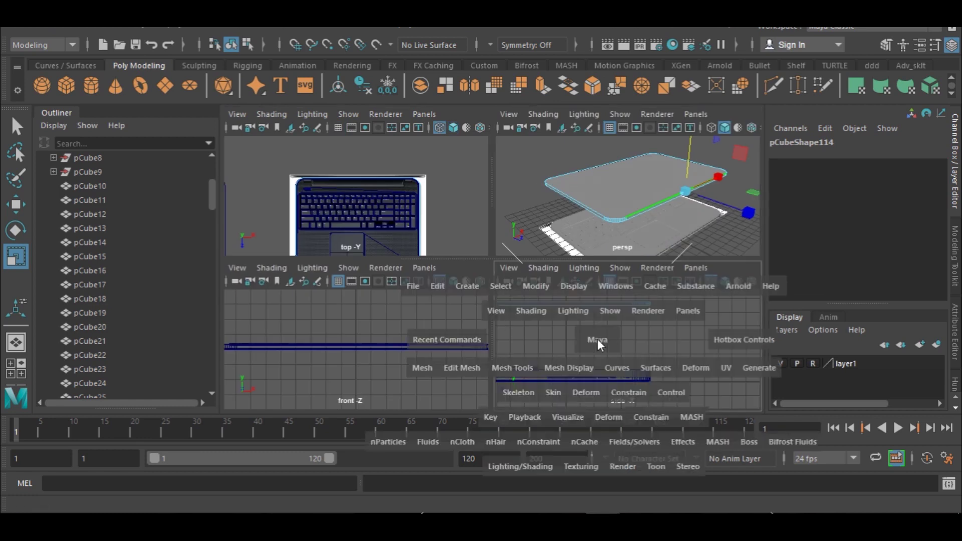
key("f")
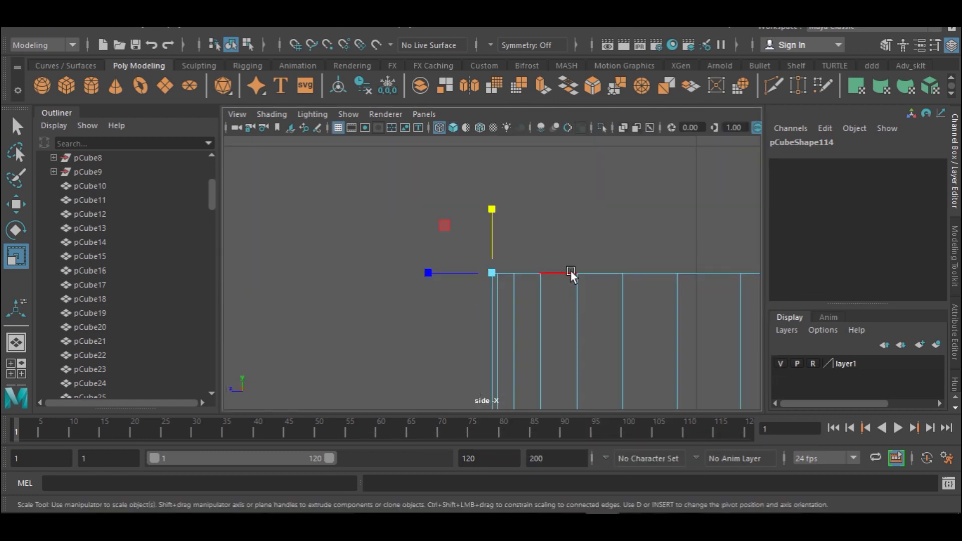
scroll(571, 273, "down", 3)
left_click_drag(513, 281, 816, 304)
middle_click_drag(687, 276, 550, 292, "alt")
scroll(591, 268, "up", 5)
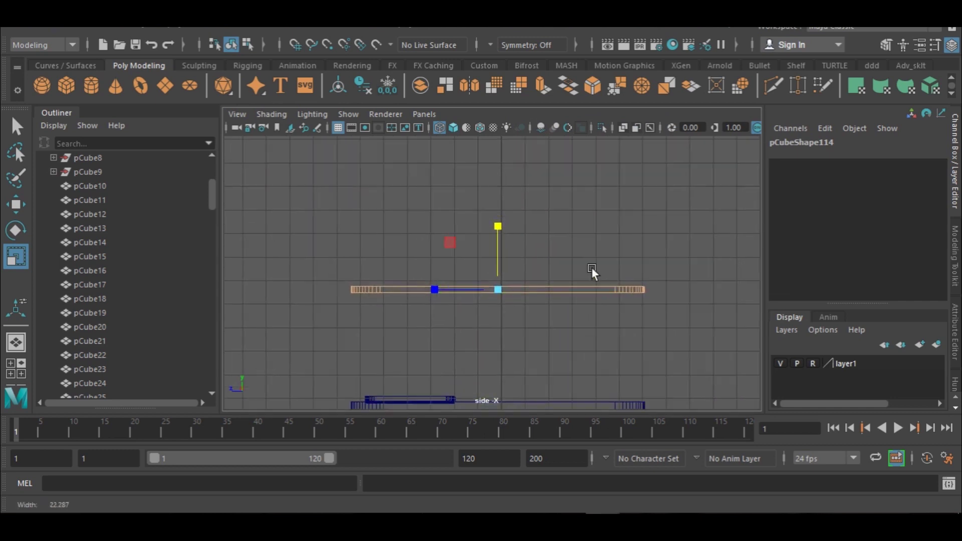
left_click_drag(747, 299, 170, 301)
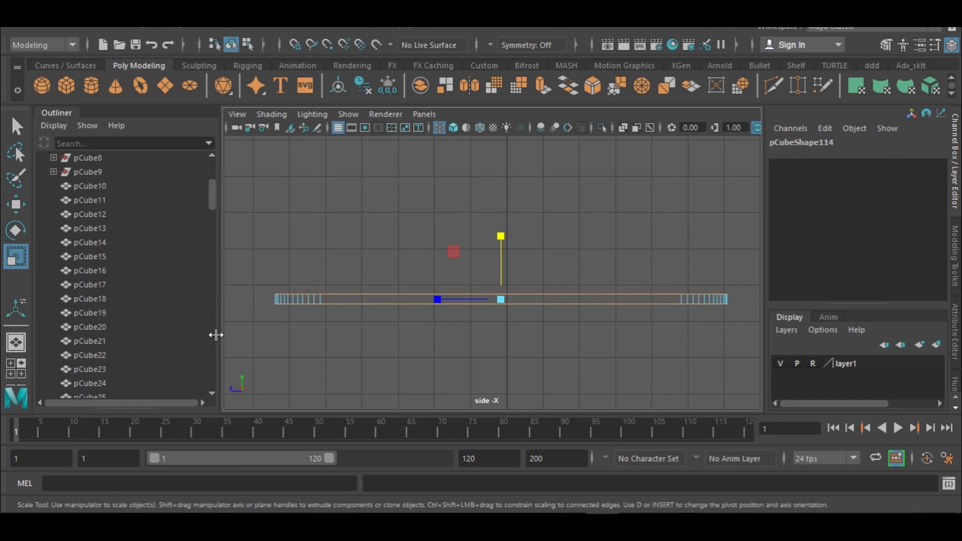
key("space")
key("space")
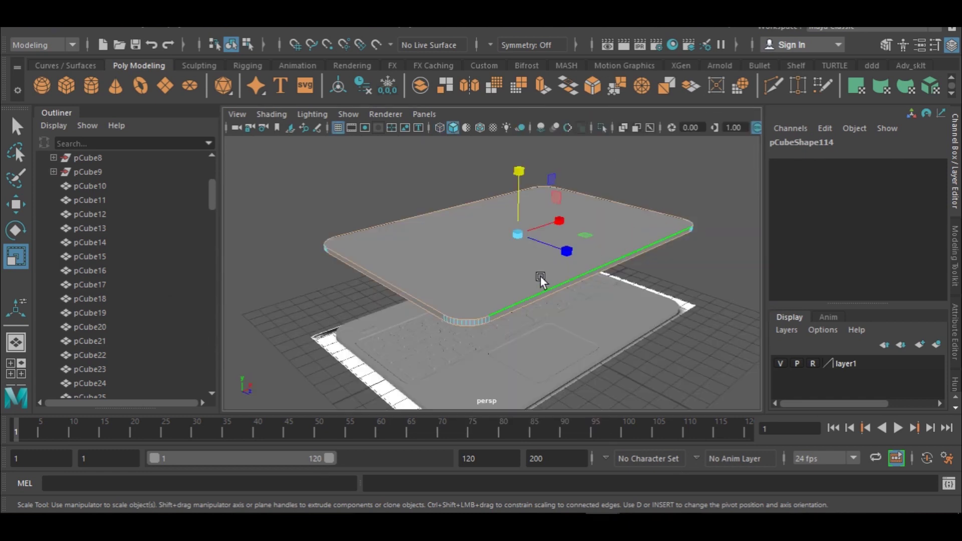
- Bevel the slab's perimeter edges with Fraction 1 and 4 segments, then return to object mode and deselect it
right_click_drag(534, 284, 577, 262, "shift")
scroll(506, 304, "up", 5)
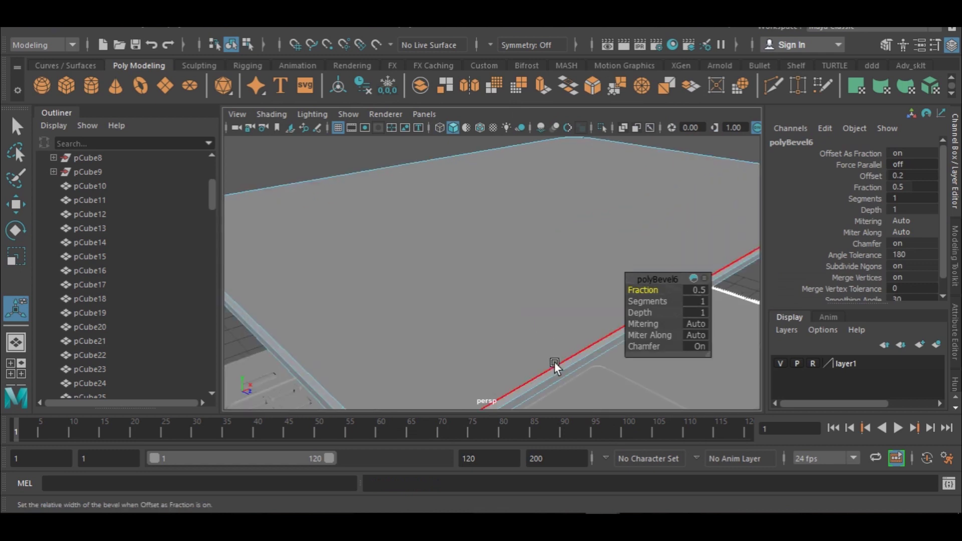
left_click_drag(554, 360, 521, 286, "alt")
mouse_move(652, 292)
left_mouse_down()
mouse_move(677, 302)
mouse_move(655, 291)
mouse_move(663, 290)
left_mouse_up()
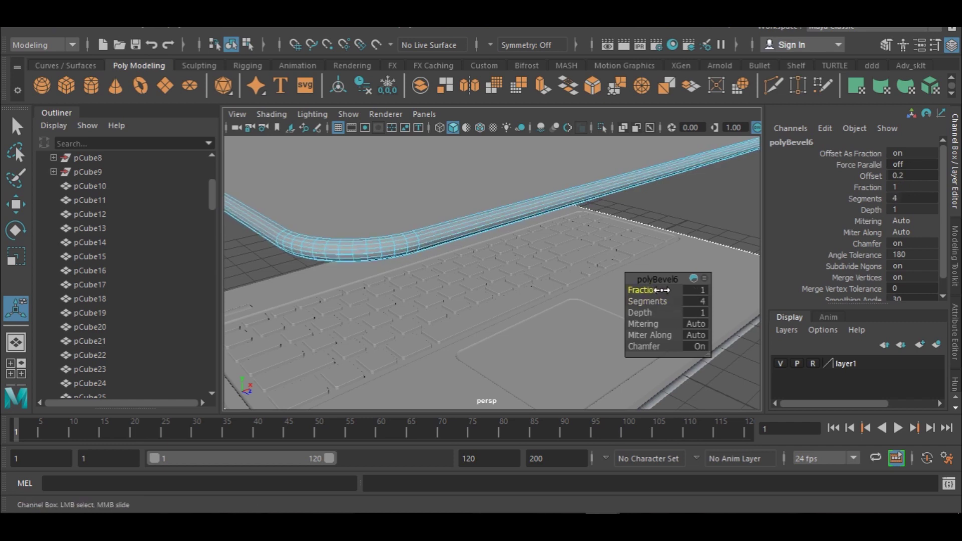
left_click_drag(657, 291, 653, 290)
right_click_drag(514, 138, 563, 125)
key("q")
left_click(675, 203)
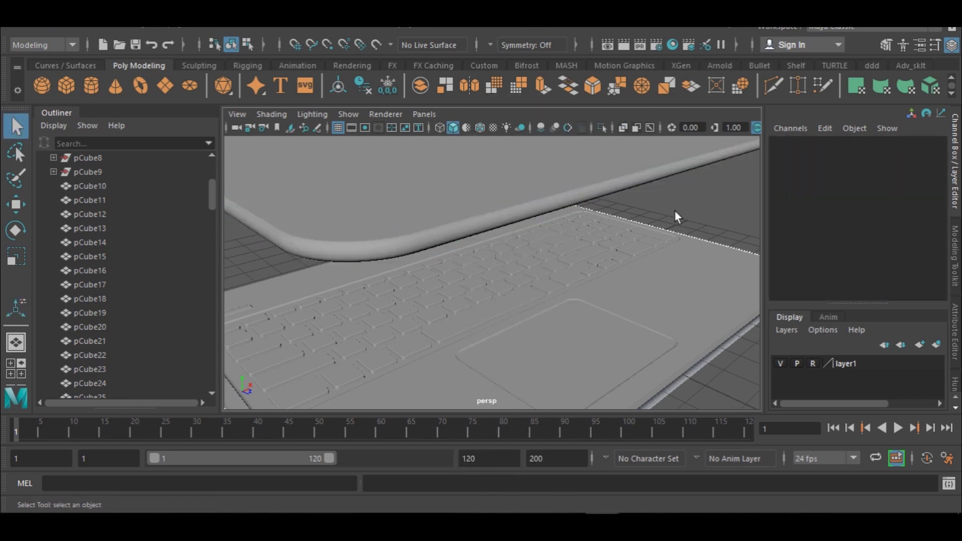
- Examine the rounded slab from the perspective and side views and the lid's hinge edge in the top-view reference
scroll(674, 222, "down", 10)
left_click_drag(496, 255, 479, 279, "alt")
key("space")
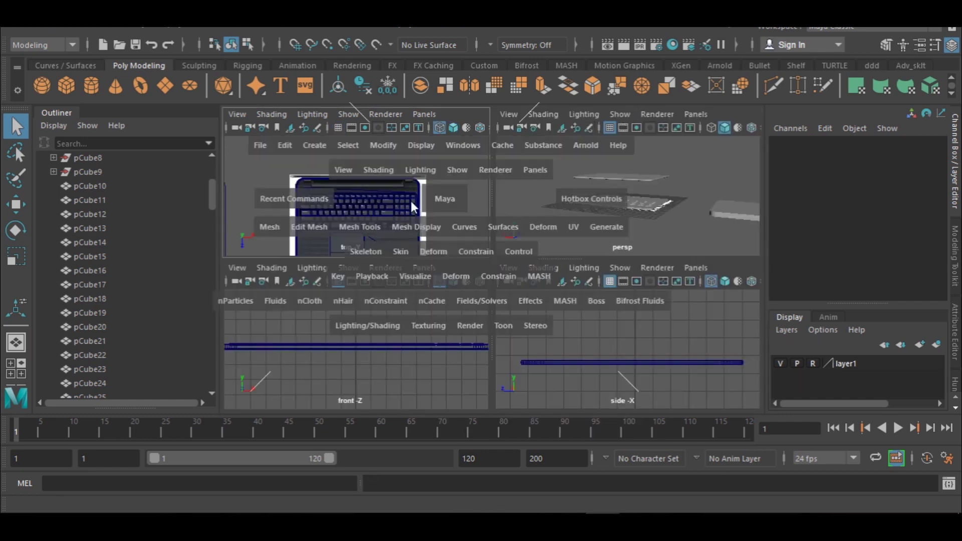
key("space")
scroll(484, 263, "up", 3)
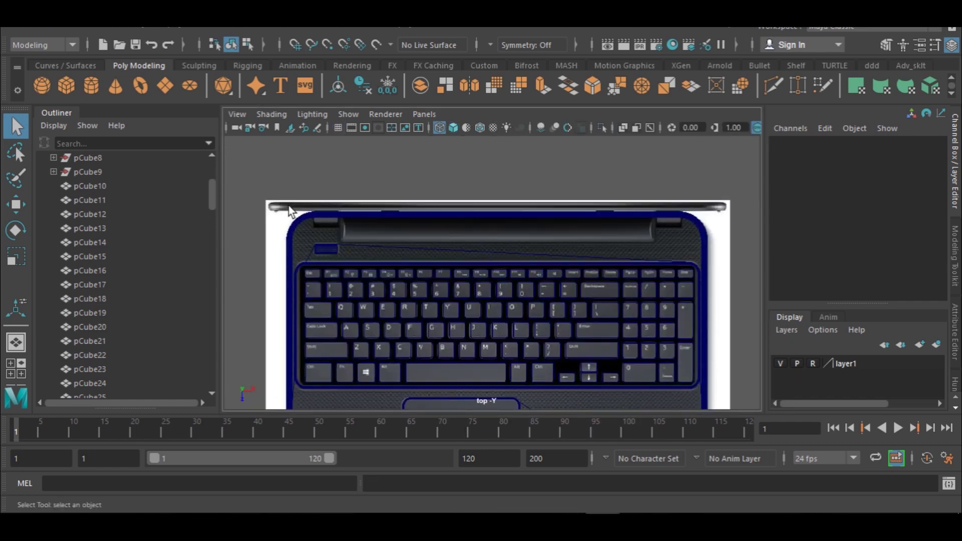
key("space")
key("space")
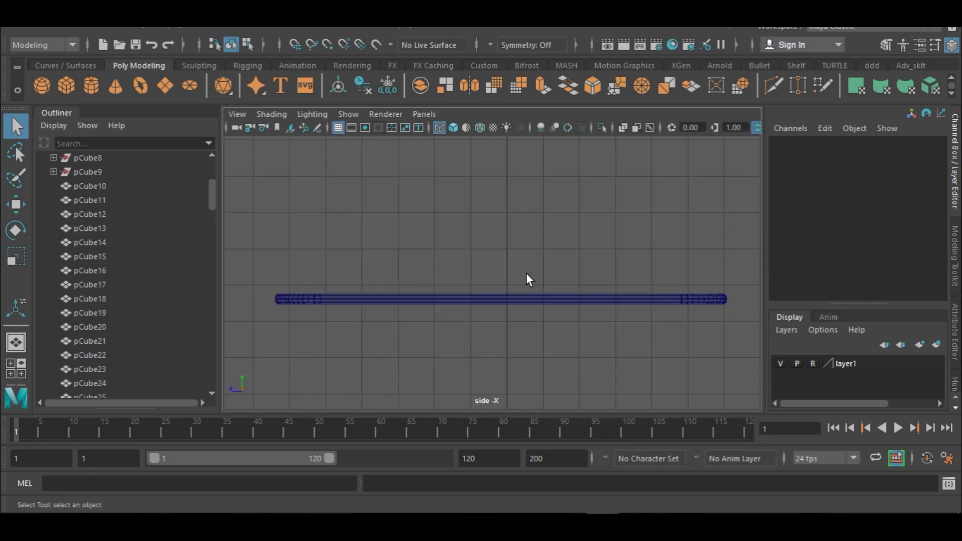
key("space")
- Select the thin rounded slab above the laptop and center its pivot with the Move tool active in the top view
left_click(617, 358)
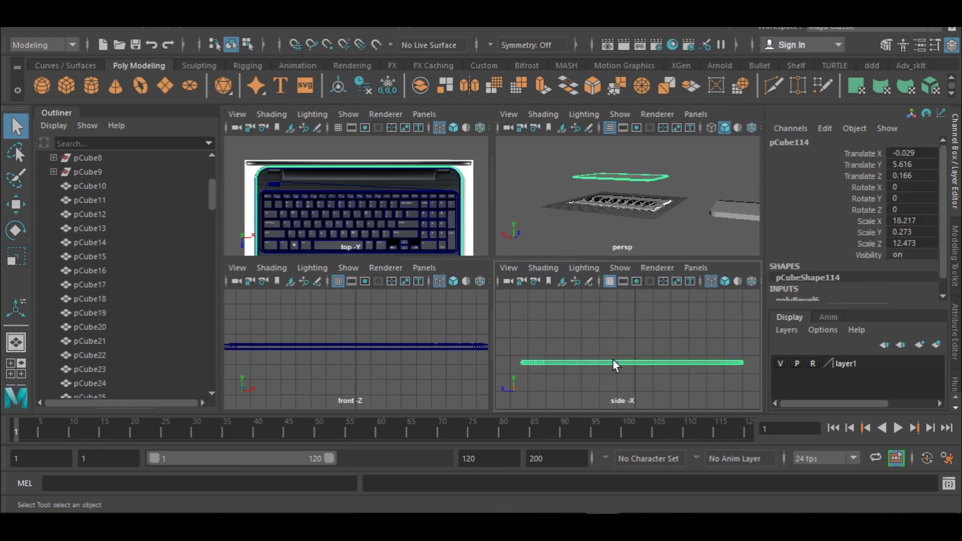
key("space")
key("space")
left_click_drag(642, 239, 549, 221, "alt")
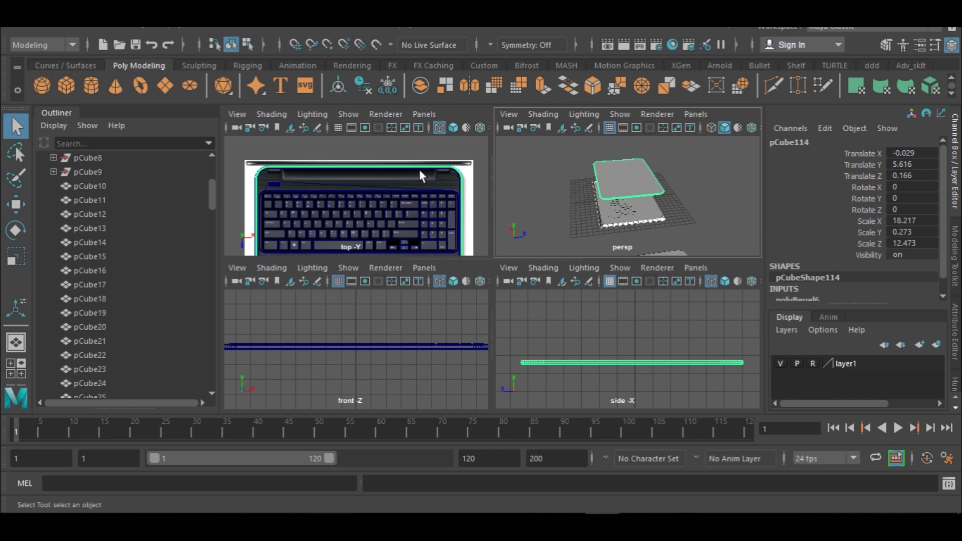
key("space")
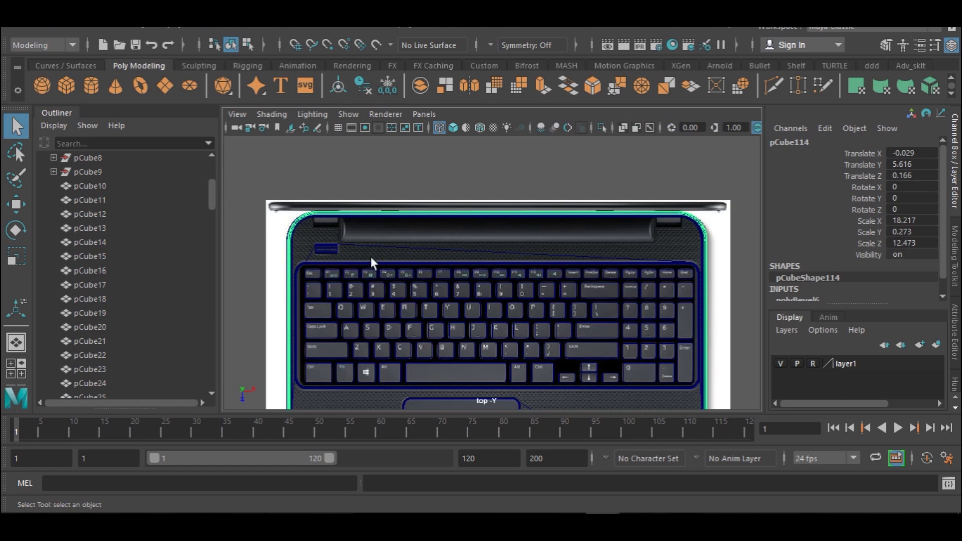
key("w")
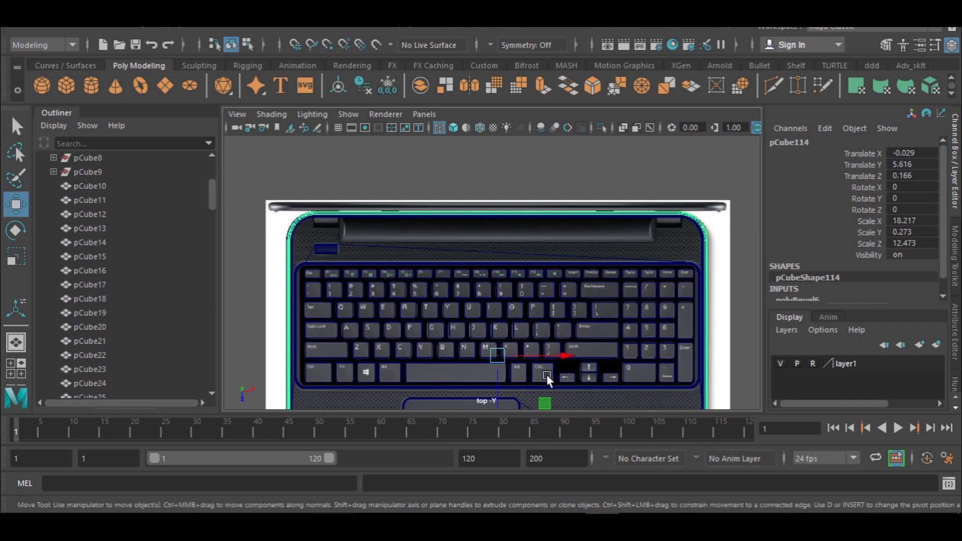
left_click(143, 26)
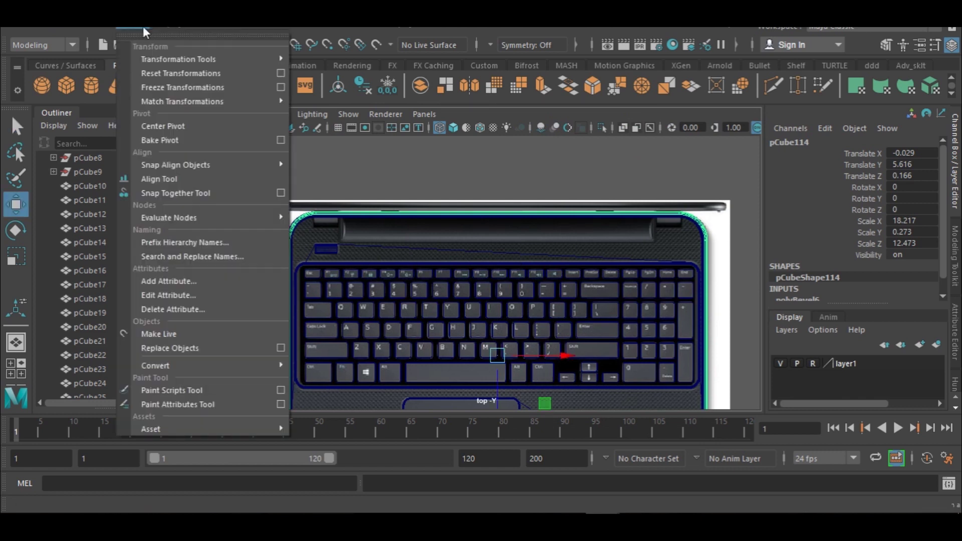
left_click(173, 124)
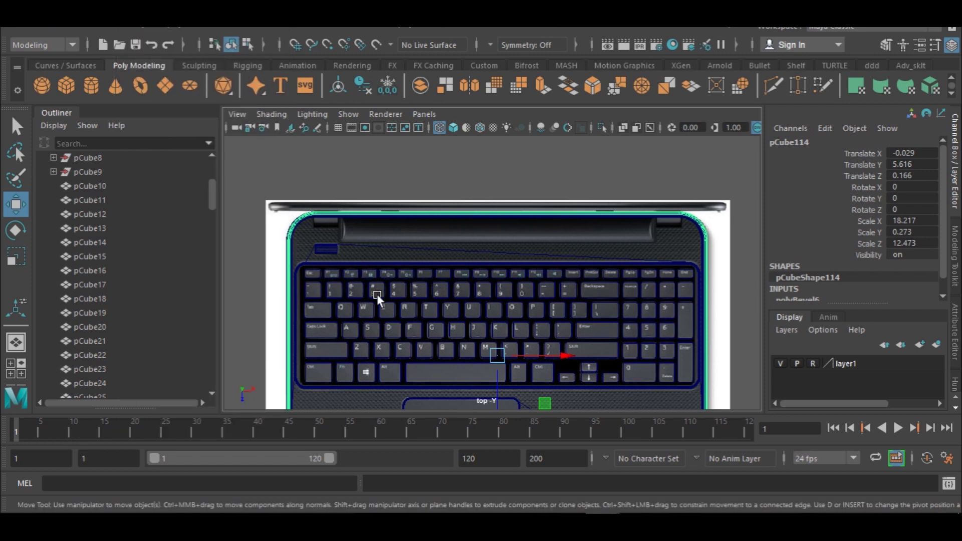
- Move the slab's pivot to the middle of its rear edge at the laptop's hinge side and leave pivot editing
key("d")
key("v")
left_click_drag(497, 402, 489, 219)
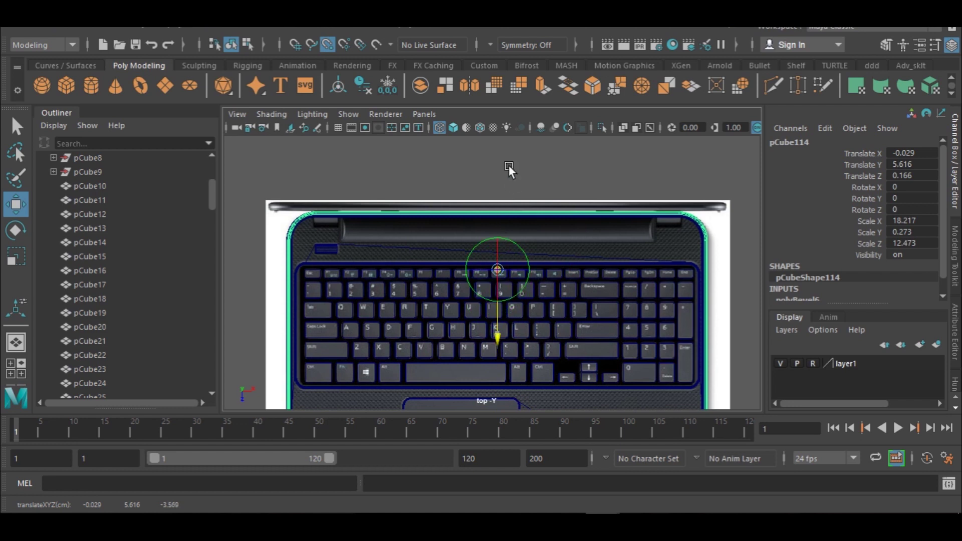
left_click_drag(516, 112, 491, 172)
key("d")
left_click_drag(522, 269, 497, 202)
key("Insert")
scroll(518, 241, "up", 5)
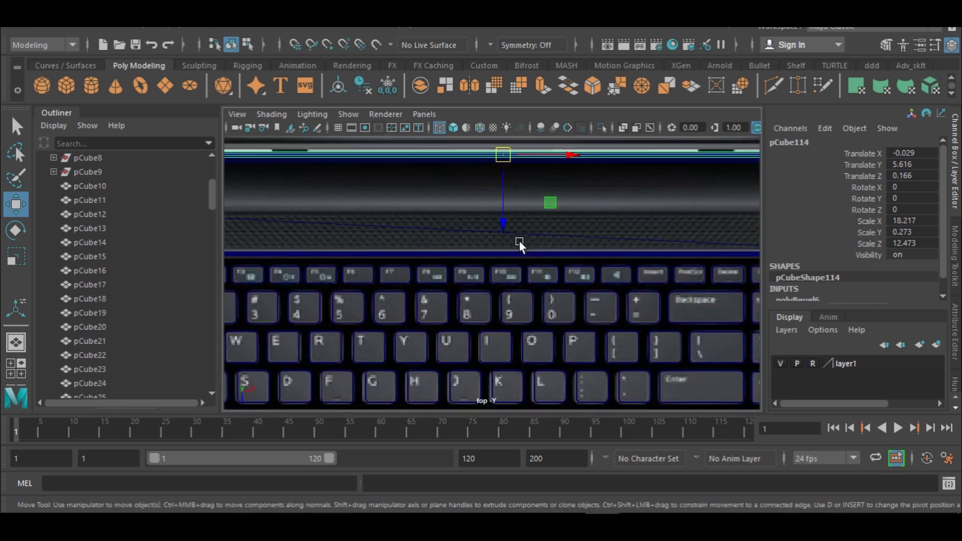
middle_click_drag(517, 228, 512, 313, "alt")
scroll(512, 316, "up", 5)
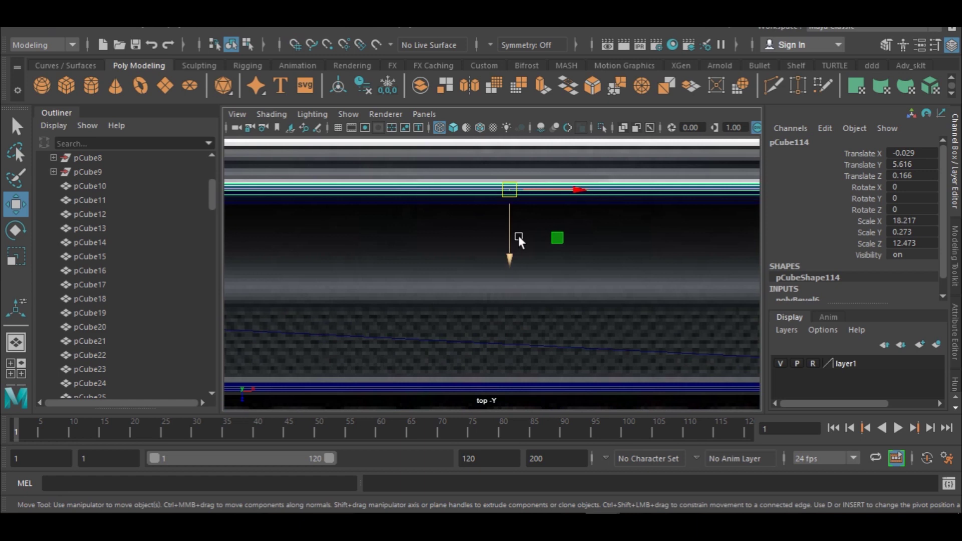
- Rotate the thin slab upright by hand about its rear-edge pivot to about -90 degrees around X
middle_click_drag(518, 236, 511, 329, "alt")
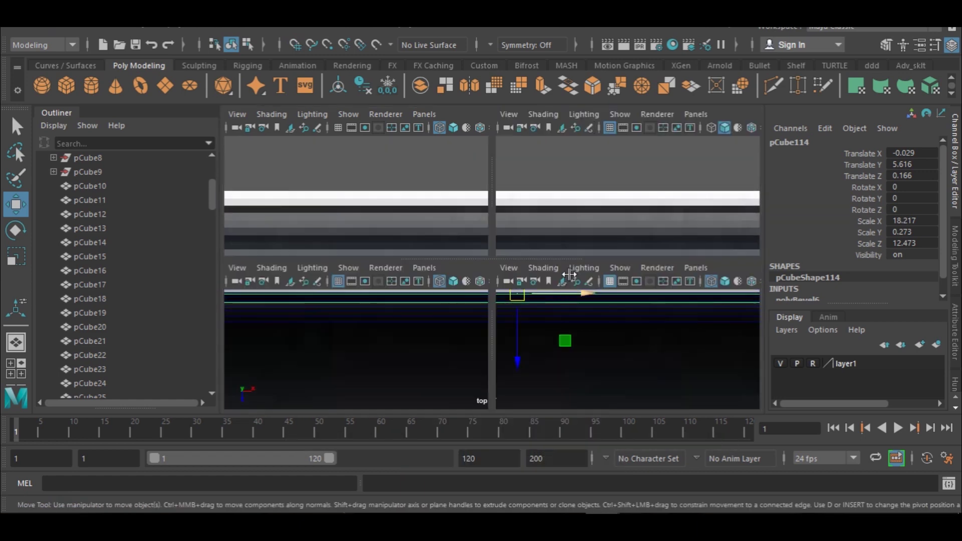
key("space")
key("space")
left_click(609, 233)
left_click(495, 239)
key("e")
left_click_drag(480, 244, 347, 290)
key("space")
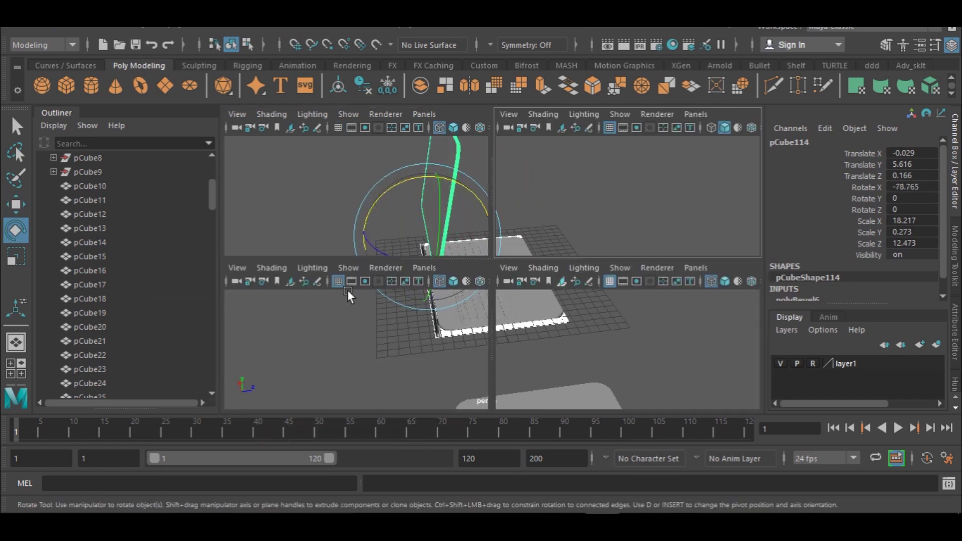
key("space")
scroll(484, 309, "down", 3)
mouse_move(485, 310)
left_mouse_down()
mouse_move(494, 303)
mouse_move(485, 287)
mouse_move(491, 298)
left_mouse_up()
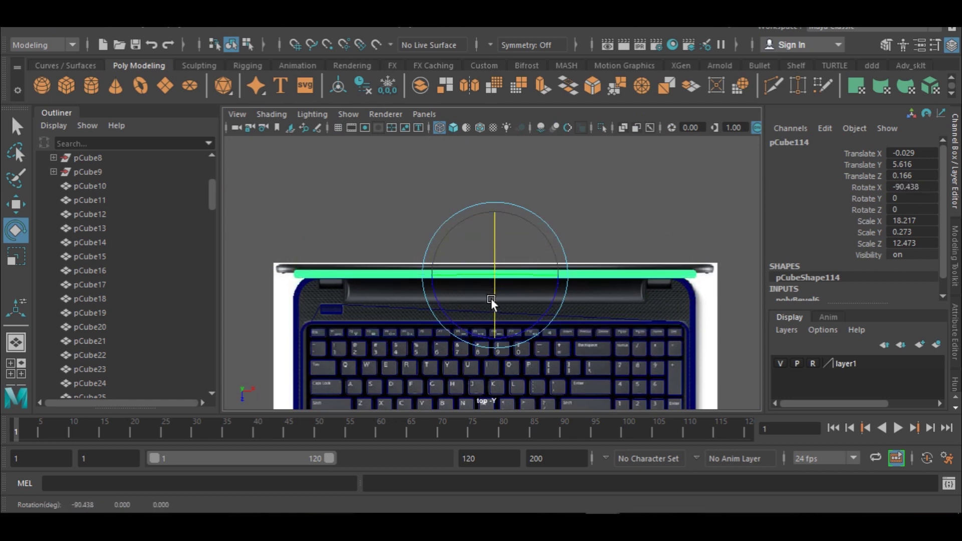
- Set the slab's Rotate X to exactly -90 so it stands vertical at the hinge
double_click(919, 191)
type("-90")
key("Return")
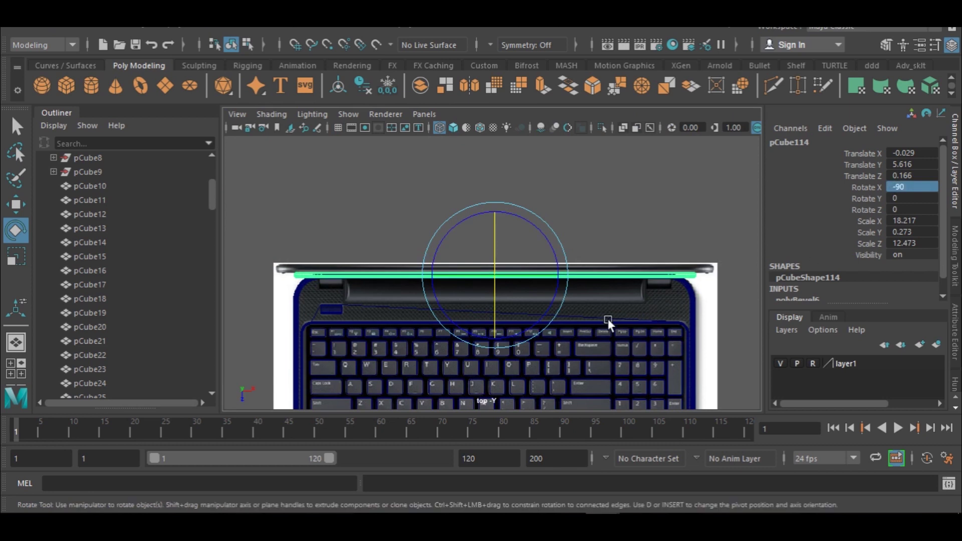
- Lower the upright slab to Translate Y of about 0.38 so it meets the laptop base, then deselect it
key("space")
key("space")
left_click_drag(560, 282, 461, 251, "alt")
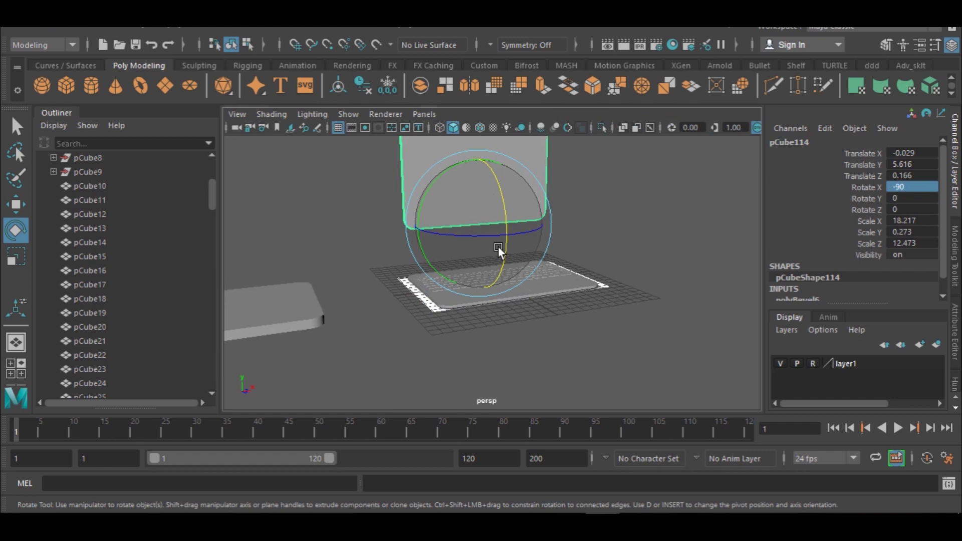
key("w")
left_click_drag(489, 149, 489, 210)
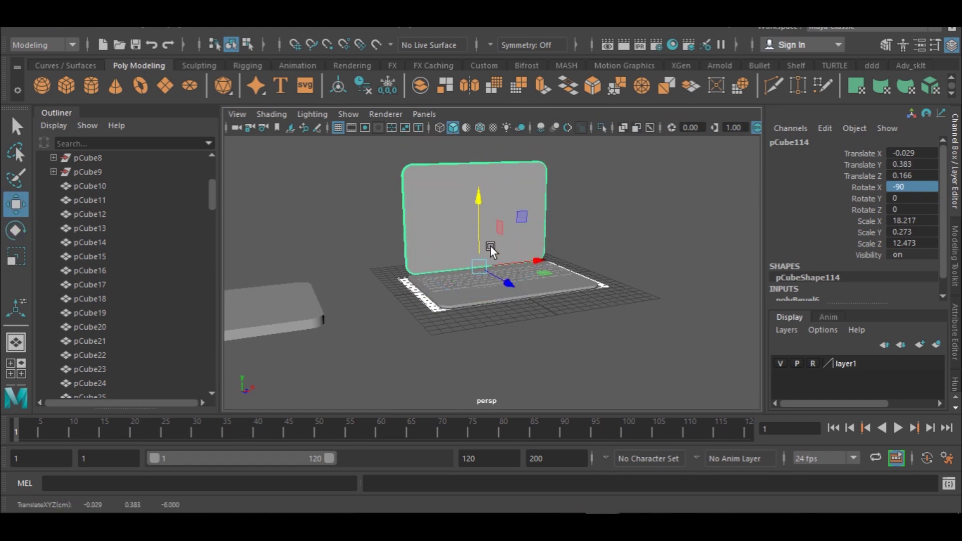
key("r")
left_click_drag(490, 281, 510, 319, "alt")
left_click(386, 210)
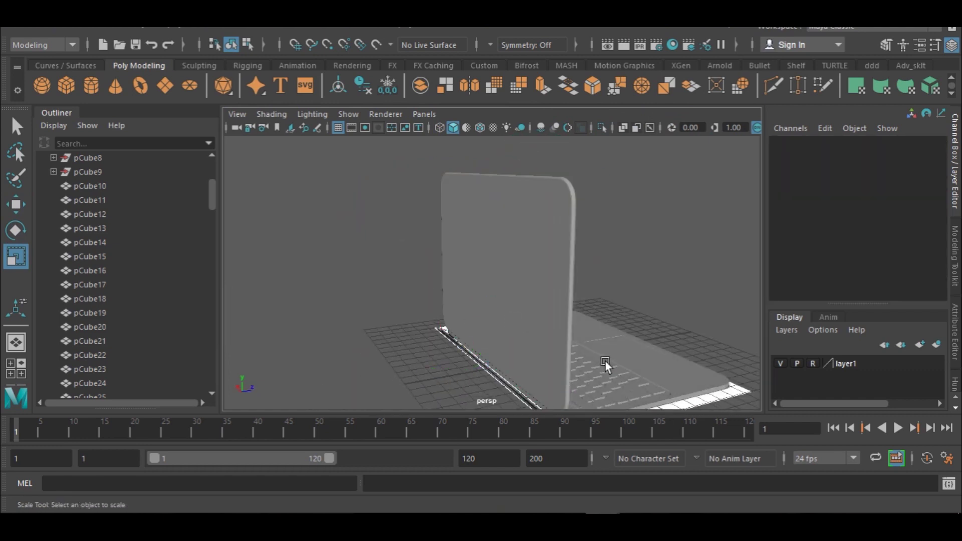
- Select the screen lid slab and lay it flat over the laptop by setting Rotate X to 0, undoing any freehand rotation
scroll(605, 361, "up", 5)
left_click_drag(570, 201, 421, 234, "alt")
left_click(465, 239)
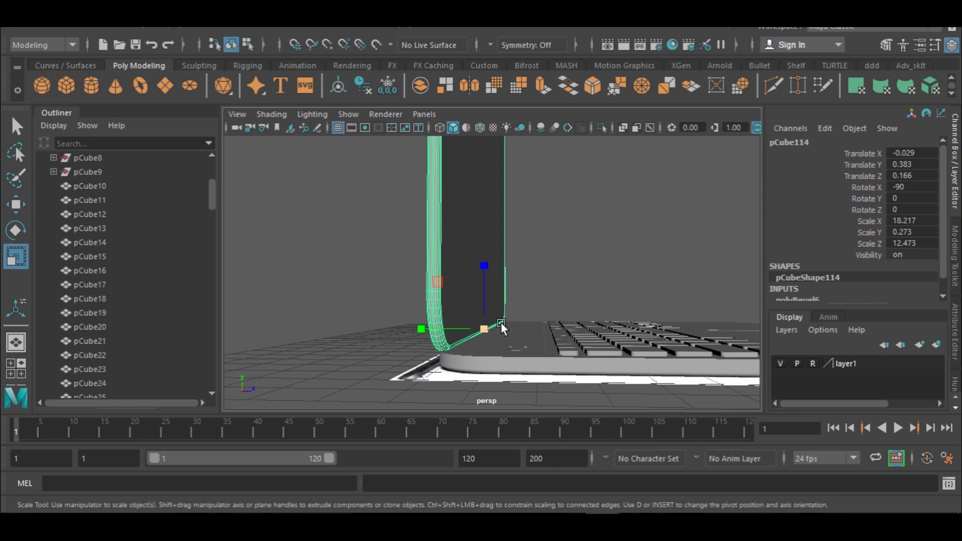
key("e")
double_click(909, 187)
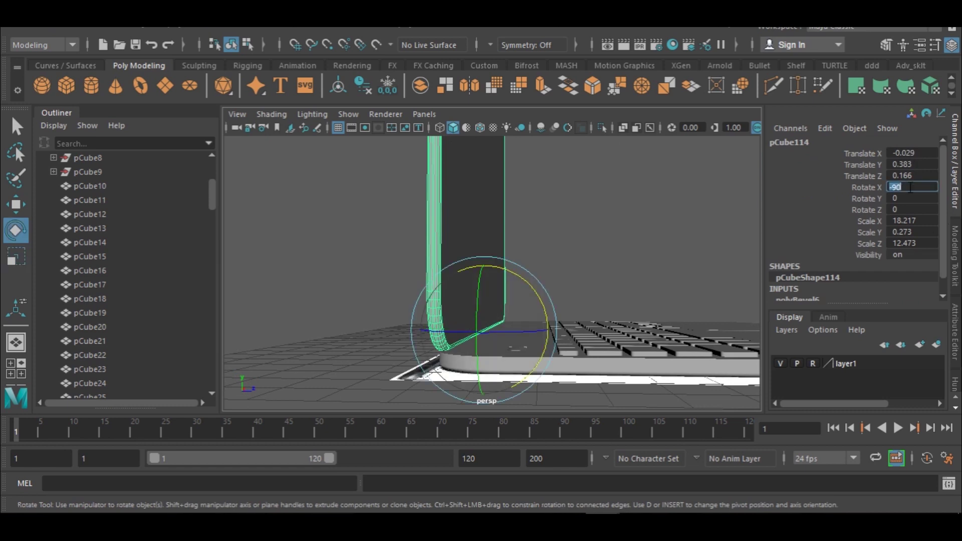
type("0")
key("Return")
left_click_drag(523, 276, 504, 357)
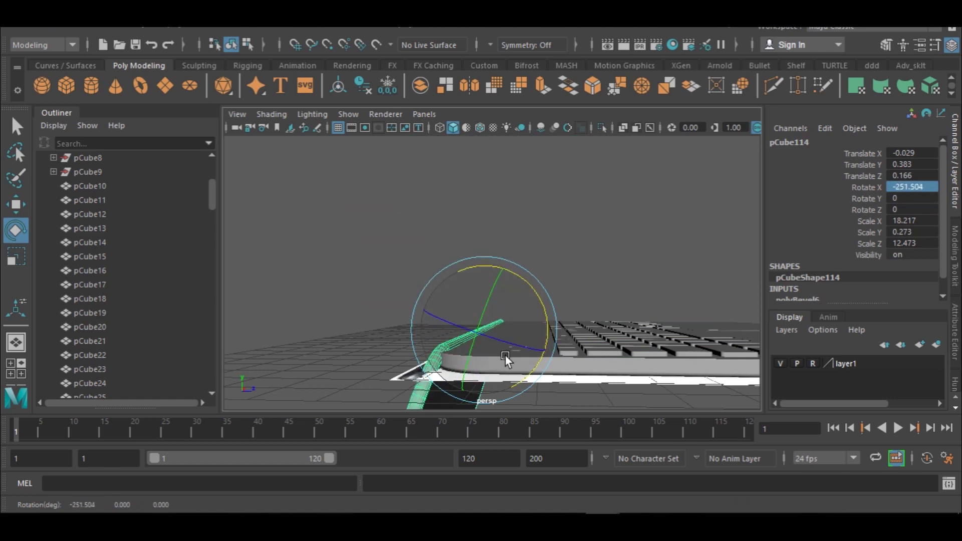
key("ctrl+z")
- Raise the closed lid slightly to Translate Y of about 0.46 so it rests on the base, then deselect it
left_click(641, 261)
left_click(629, 344)
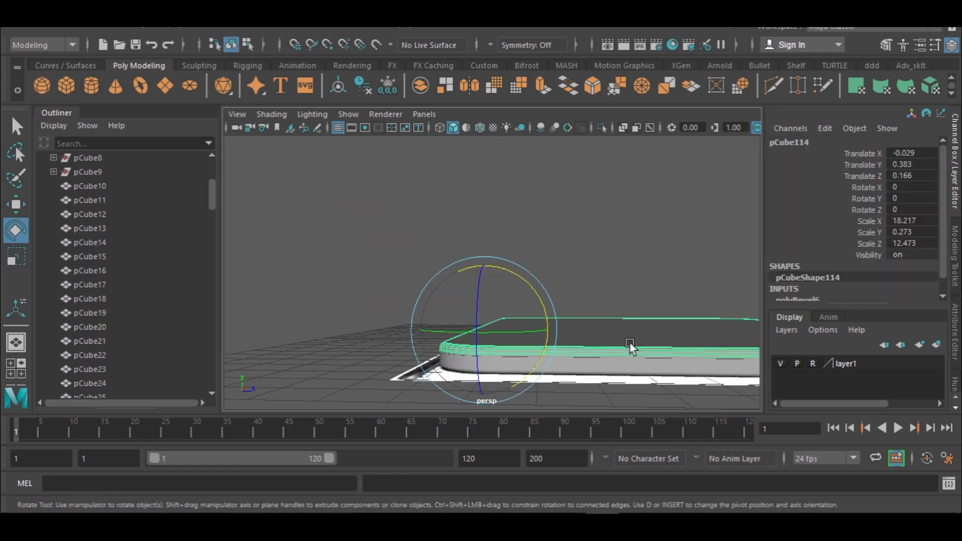
key("w")
left_click_drag(479, 246, 488, 245)
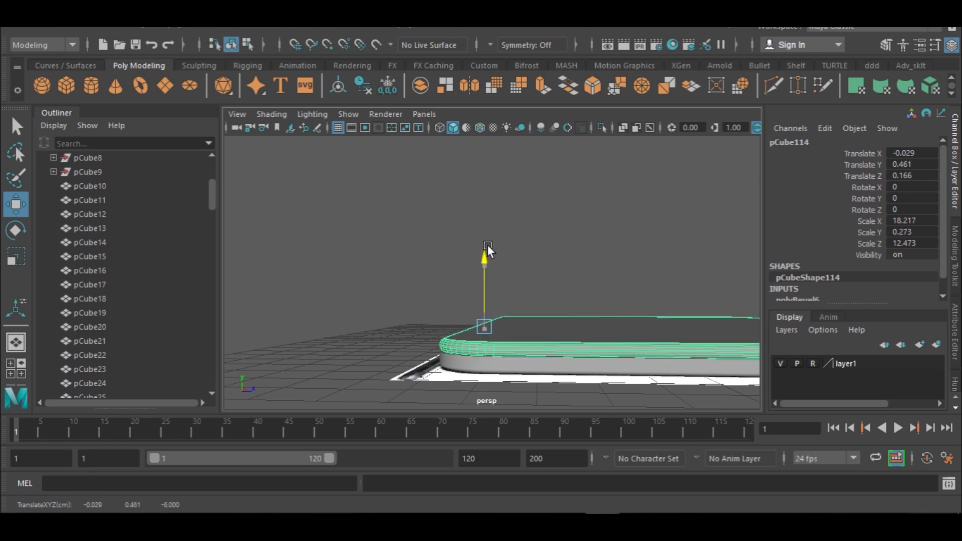
left_click(535, 230)
- Select the laptop base body and thin it by scaling its height to about 0.45 on Y
left_click_drag(592, 326, 500, 286, "alt")
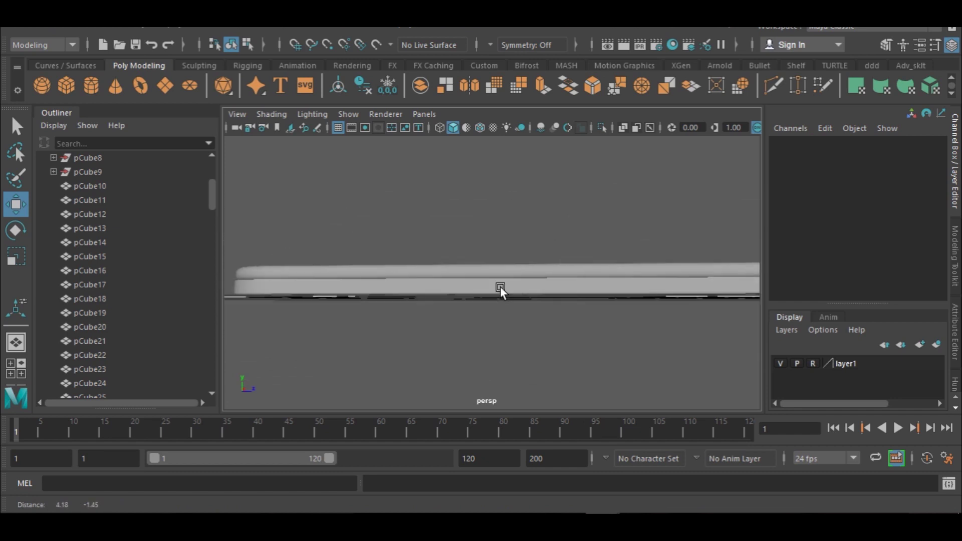
left_click(505, 293)
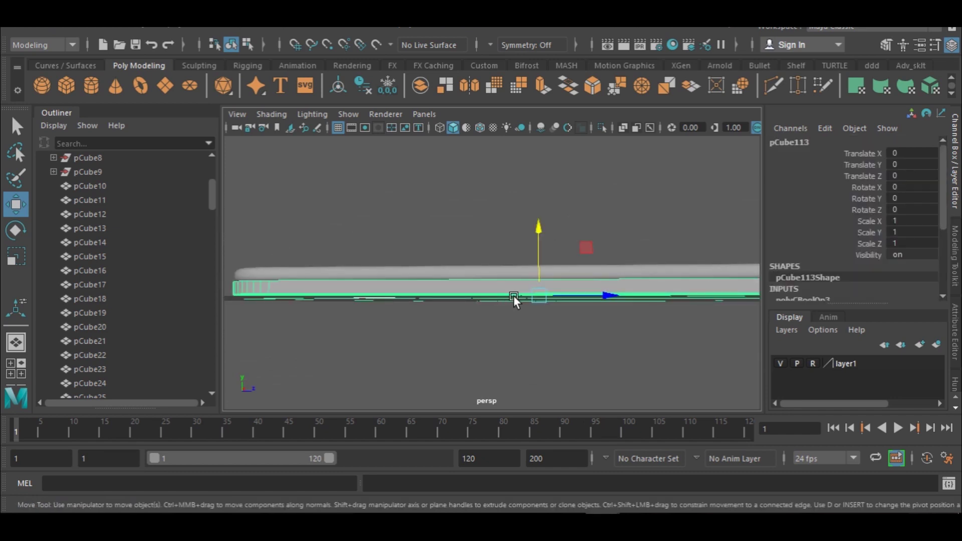
key("r")
left_click(539, 229)
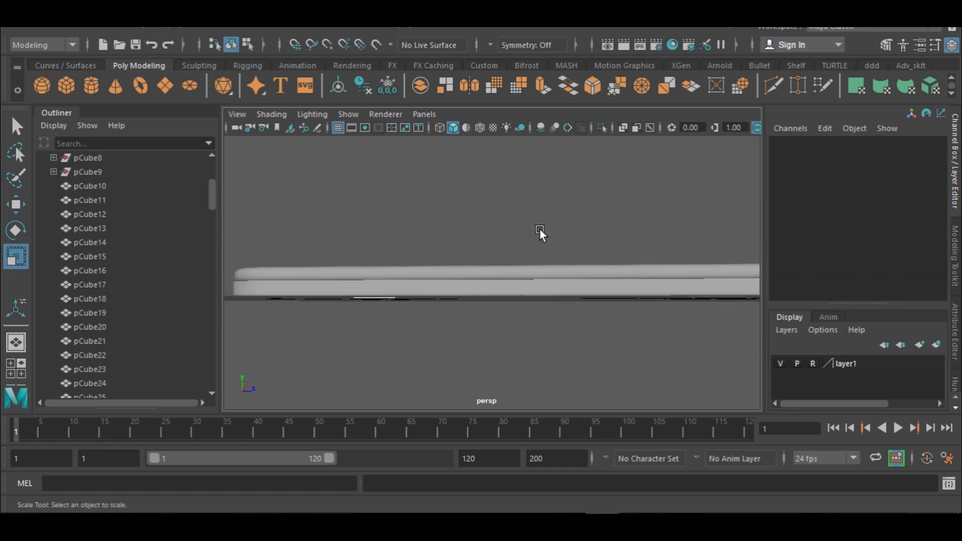
left_click(533, 288)
left_click_drag(536, 230, 543, 265)
key("w")
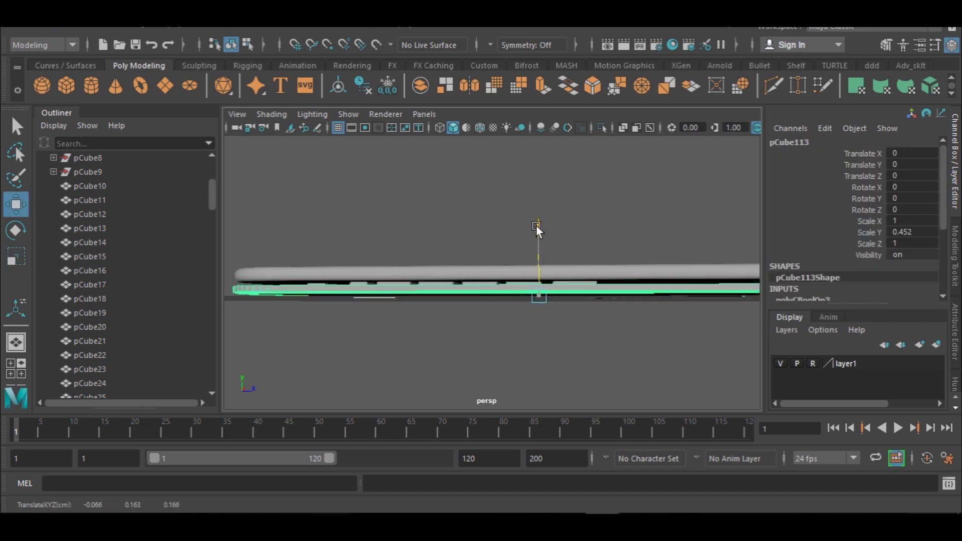
- Select the screen lid and open it upright by setting Rotate X to -90
left_click(514, 267)
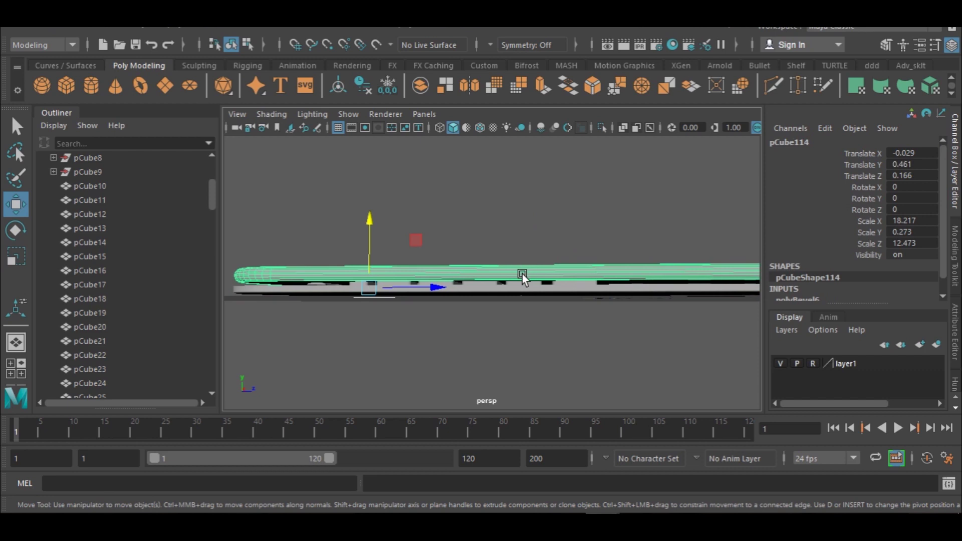
key("e")
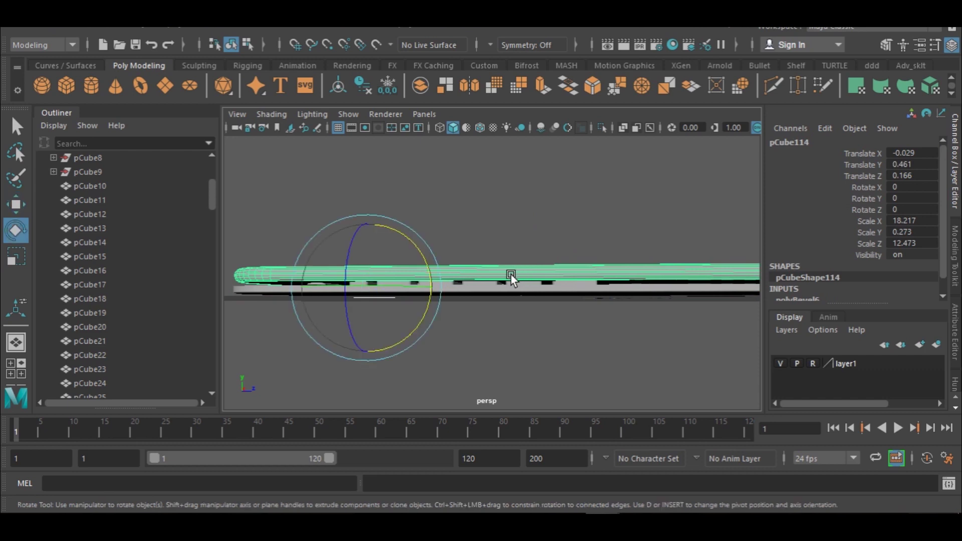
double_click(916, 187)
type("-90")
key("Return")
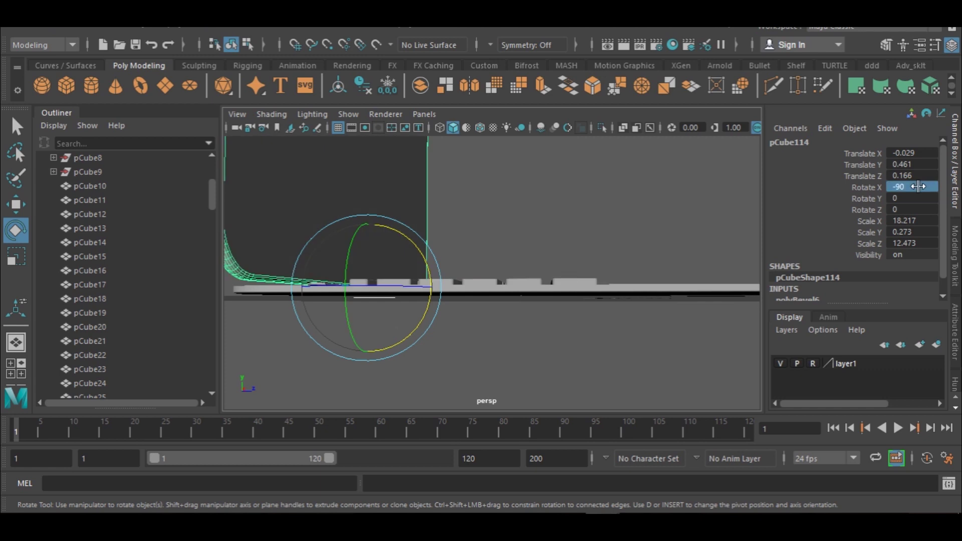
- Move the thinned laptop base up slightly beneath the keyboard keys and clear the selection
left_click_drag(611, 278, 495, 290, "alt")
left_click(700, 317)
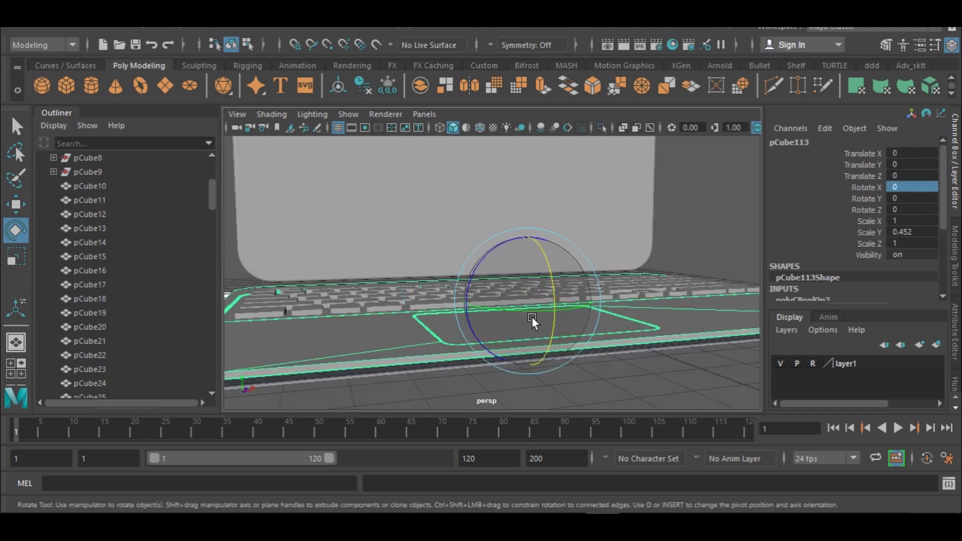
key("w")
left_click_drag(526, 236, 520, 233)
left_click_drag(437, 326, 545, 320, "alt")
left_click(539, 263)
left_click_drag(539, 262, 319, 368, "alt")
left_click(323, 370)
left_click(531, 193)
left_click_drag(531, 193, 506, 251, "alt")
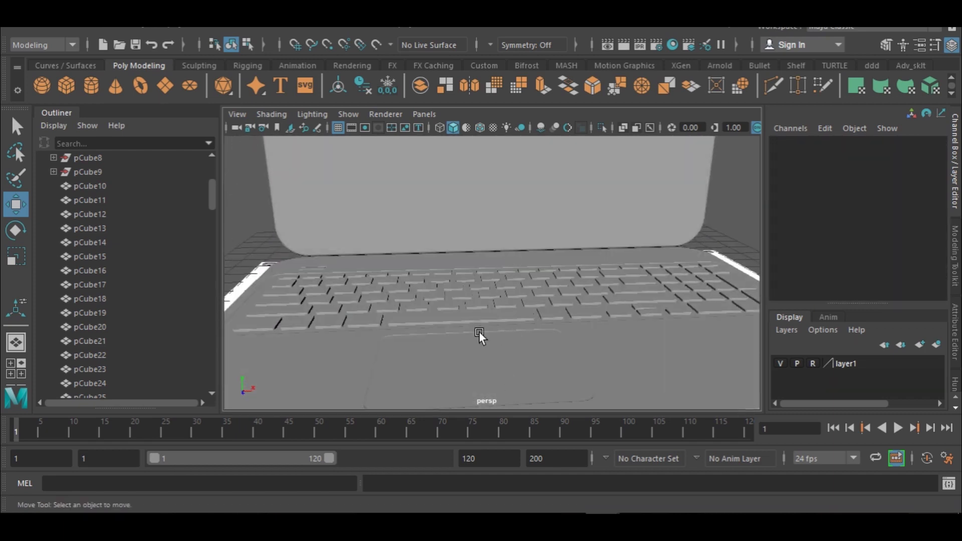
- Examine the touchpad and its two buttons in the top-view reference image
key("space")
key("space")
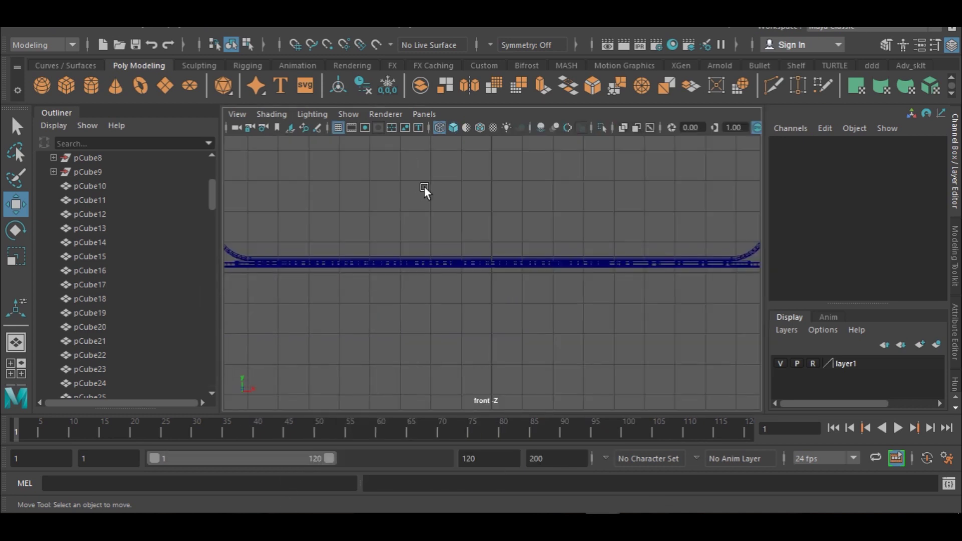
key("space")
scroll(431, 208, "down", 3)
key("space")
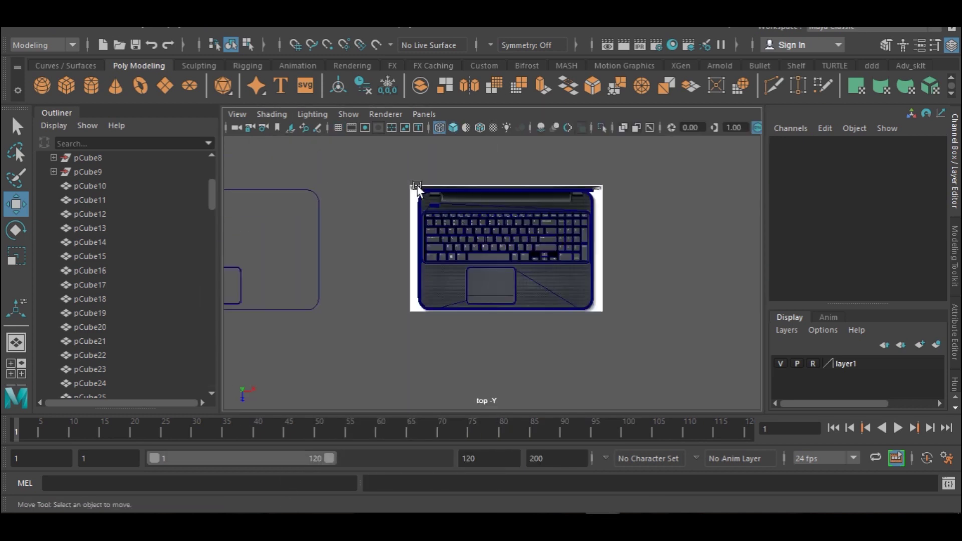
scroll(455, 273, "up", 5)
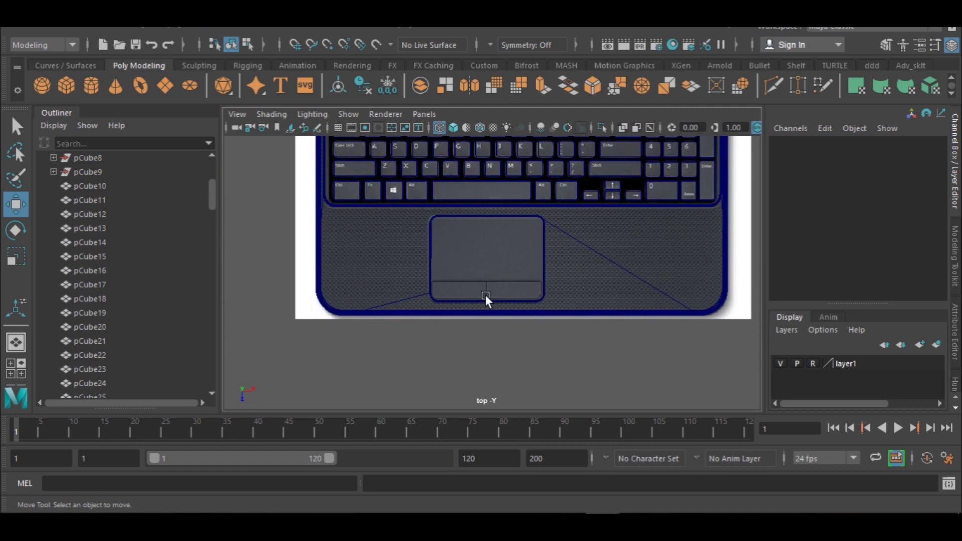
scroll(485, 294, "up", 3)
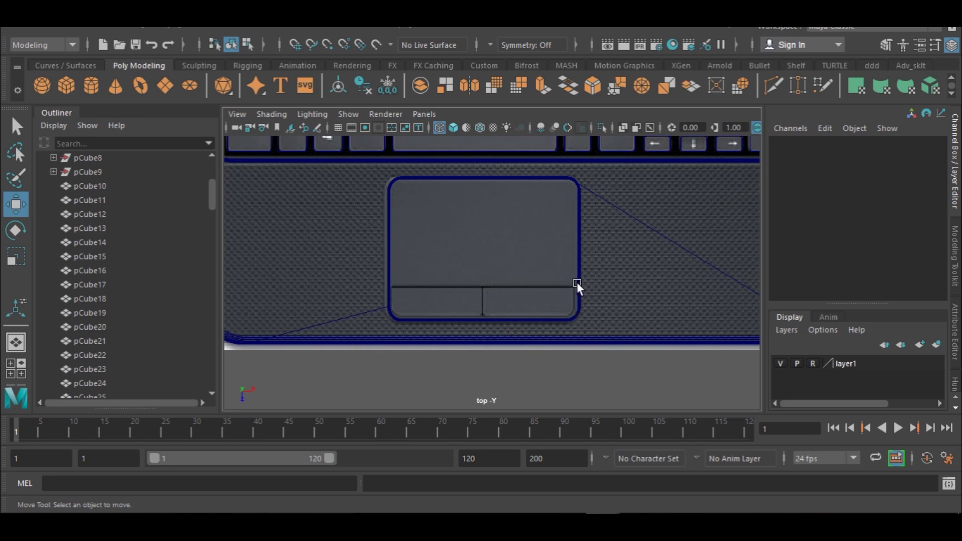
- Duplicate the spare rounded touchpad block beside the laptop and place the copy over the reference touchpad at Translate X about -1.6
scroll(576, 285, "down", 8)
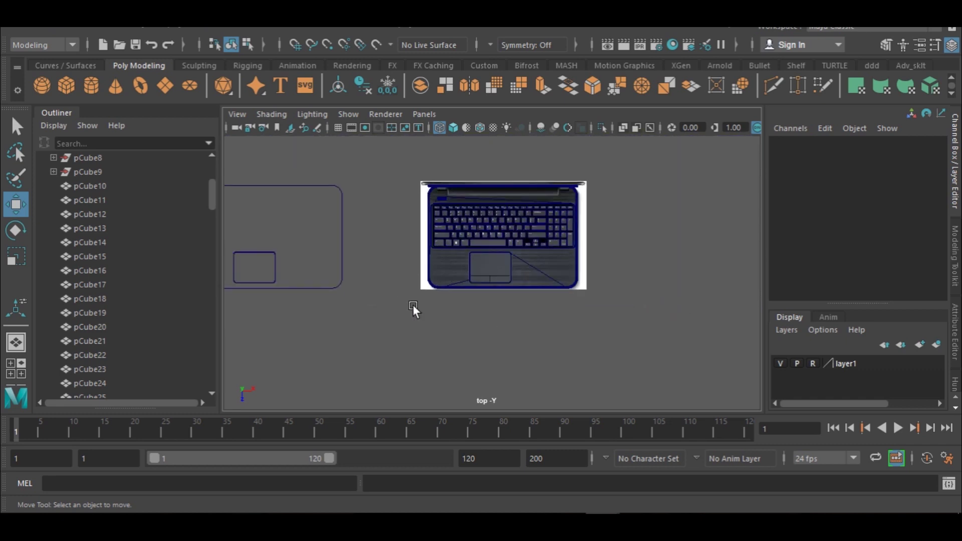
left_click(275, 275)
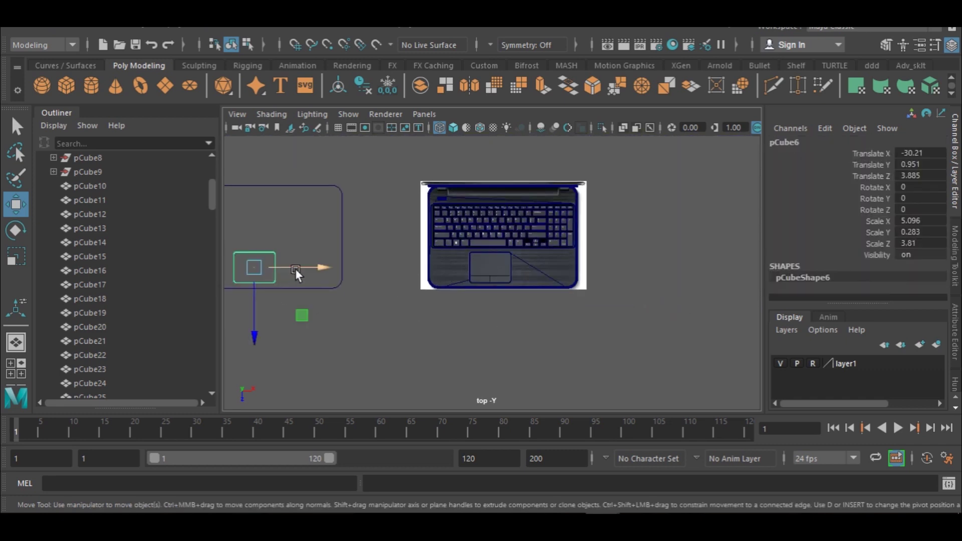
left_click_drag(333, 266, 561, 269)
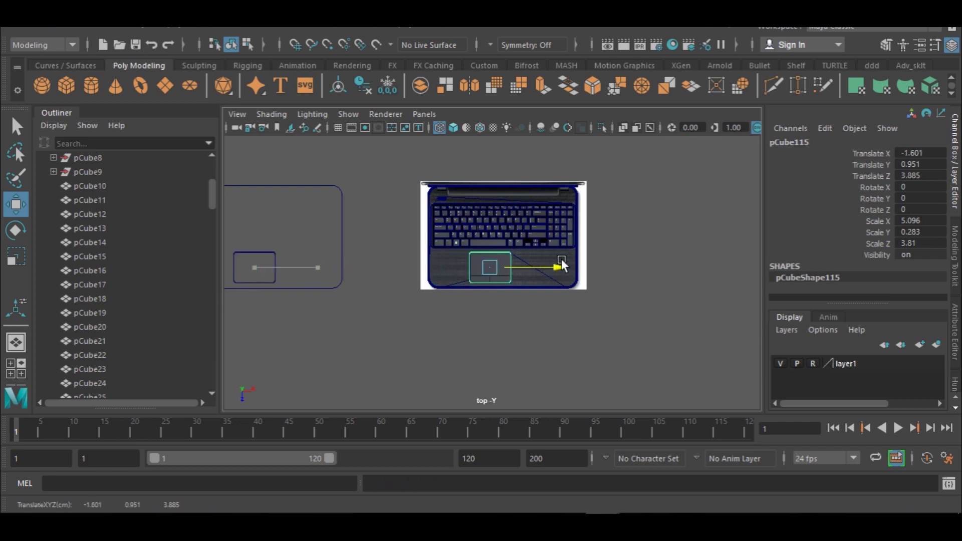
scroll(556, 271, "up", 2)
scroll(555, 272, "up", 5)
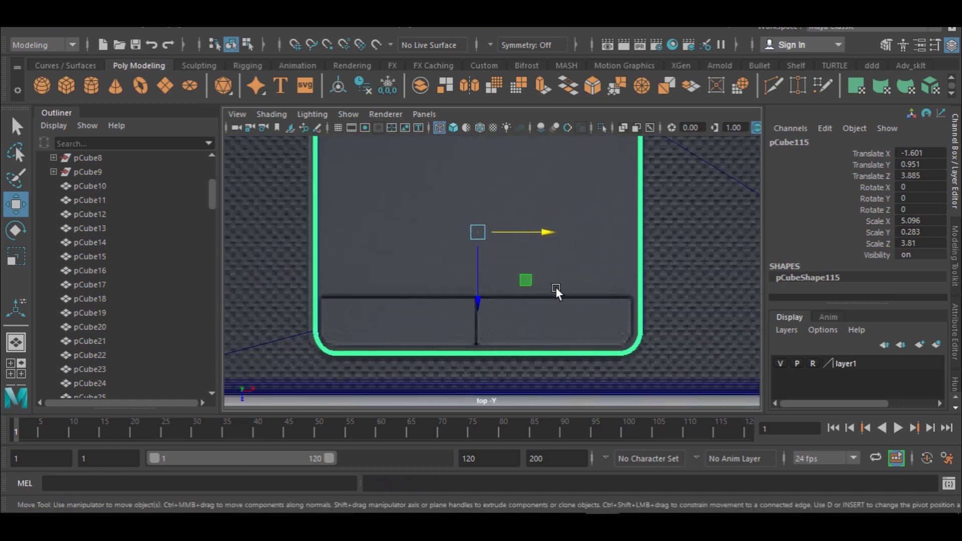
- Scale the touchpad copy down uniformly to about 4.78 in X and 3.58 in Z, just inside the touchpad outline
key("e")
key("r")
left_click_drag(479, 232, 466, 223)
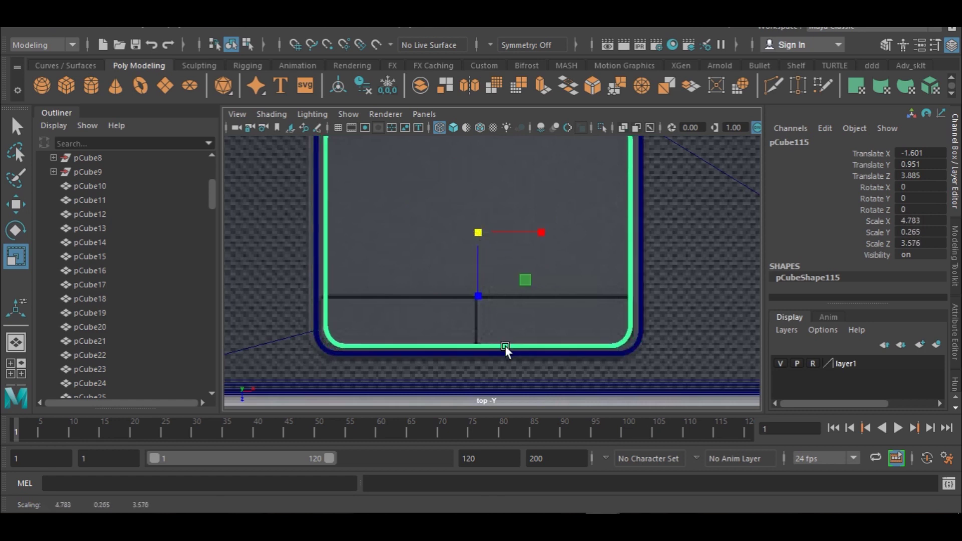
- Insert edge loops on the touchpad copy at the centre split between the buttons and at both ends of the buttons' upper line
right_click_drag(505, 343, 415, 212, "shift")
left_click_drag(494, 345, 479, 345)
left_click_drag(636, 301, 631, 297)
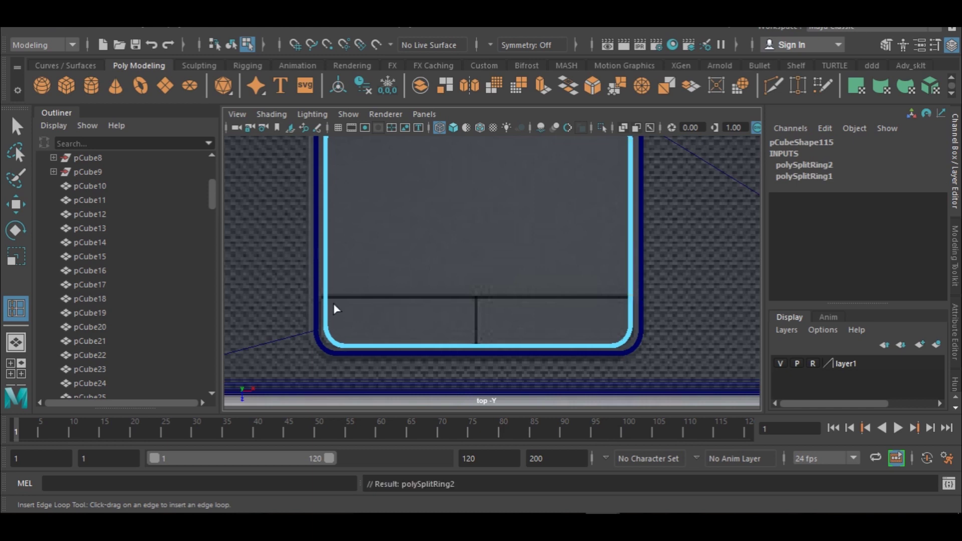
left_click_drag(327, 300, 326, 299)
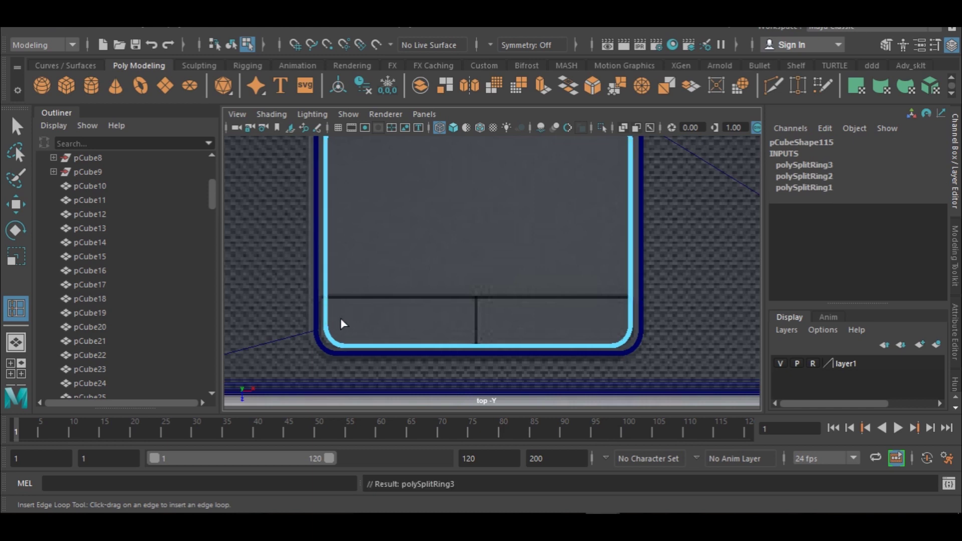
- Cut across the touchpad copy's top face with Multi-Cut, joining the side edges along the buttons' upper line
left_click(773, 85)
key("space")
key("space")
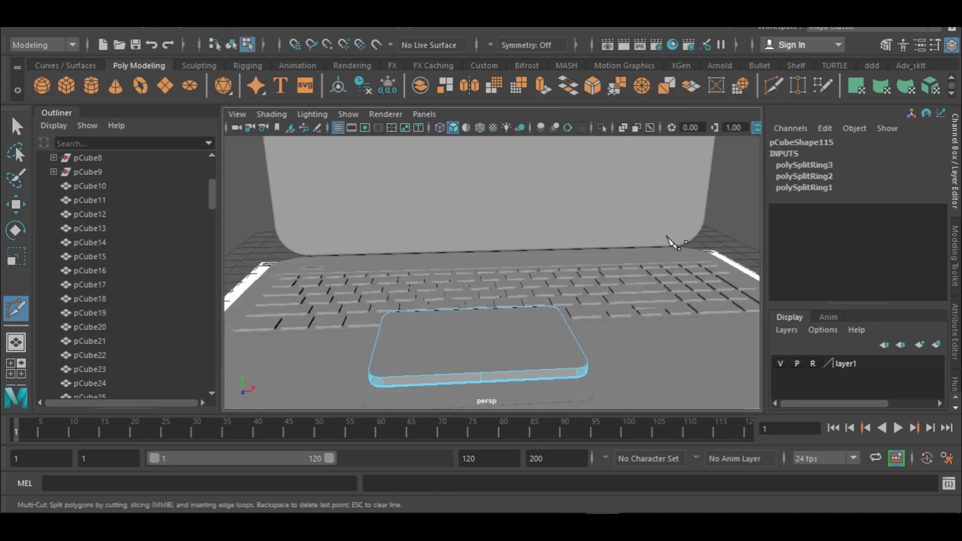
left_click_drag(641, 346, 505, 342, "alt")
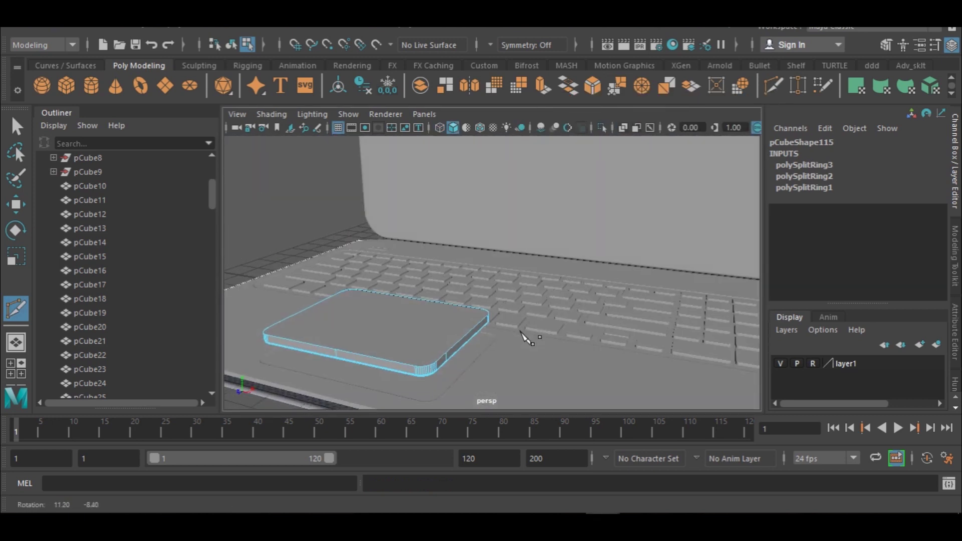
left_click(446, 353)
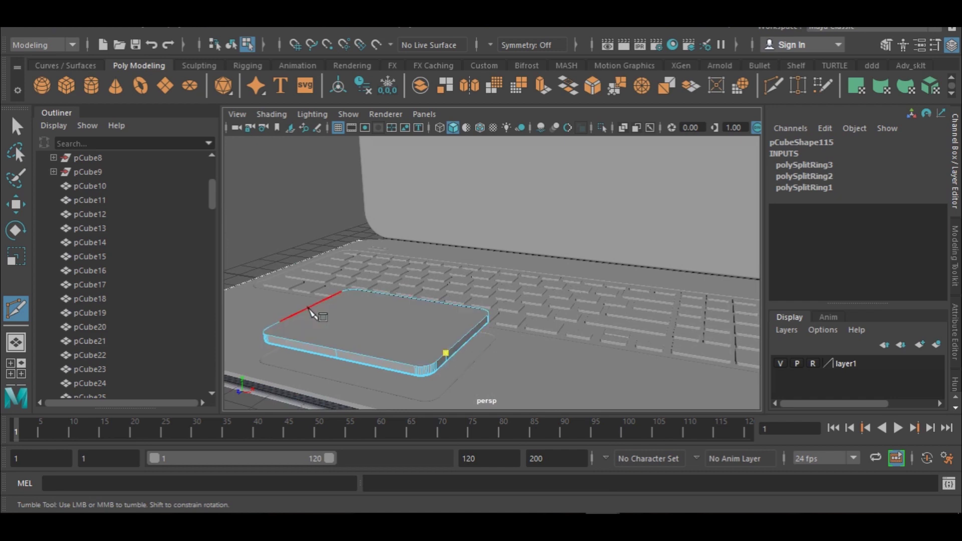
left_click(280, 321)
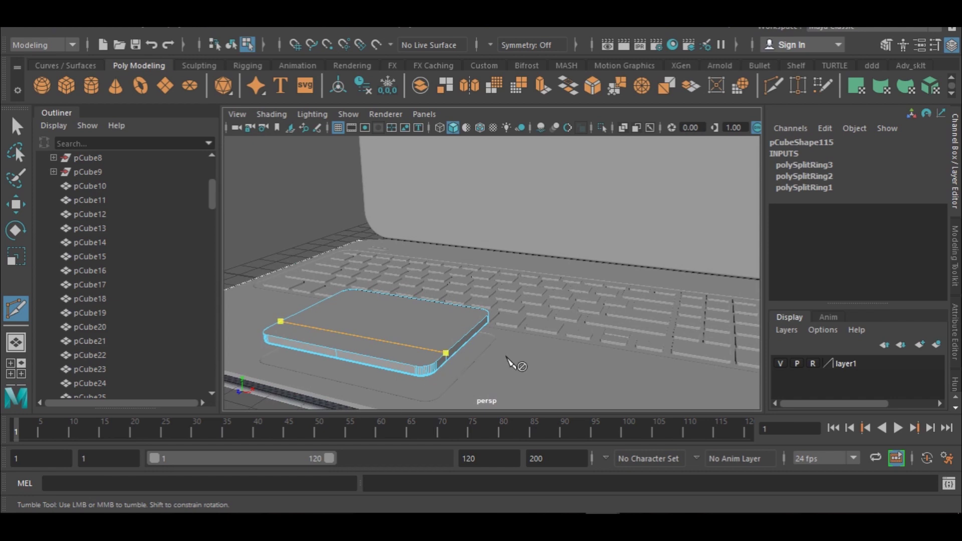
key("Return")
- Cut a matching edge across the underside of the touchpad copy between the same side edges
left_click_drag(484, 366, 459, 332, "alt")
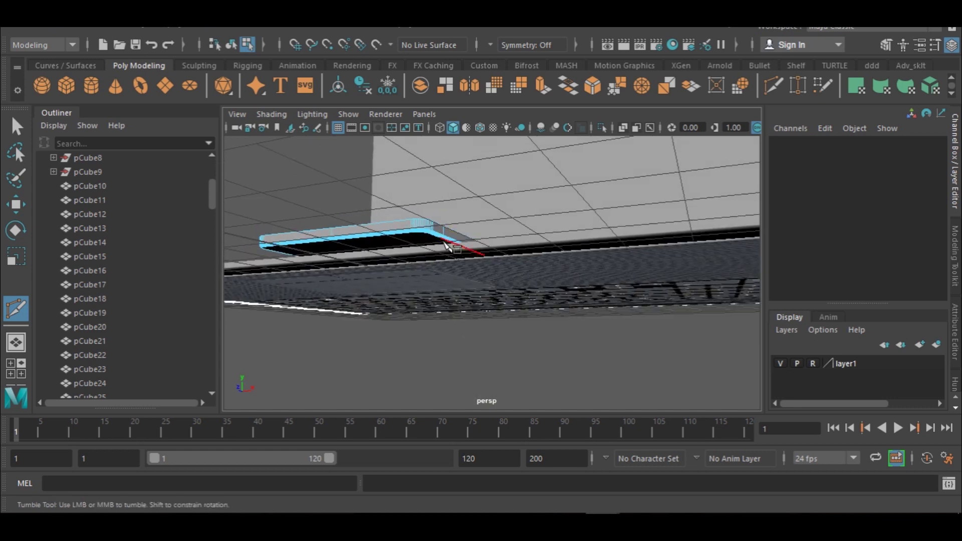
left_click_drag(441, 240, 413, 253, "alt")
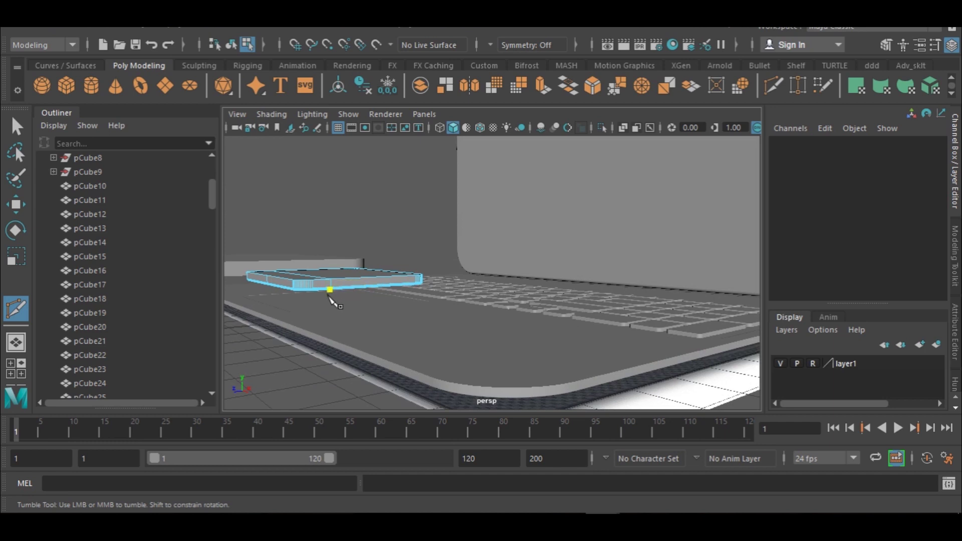
left_click_drag(333, 291, 668, 354, "alt")
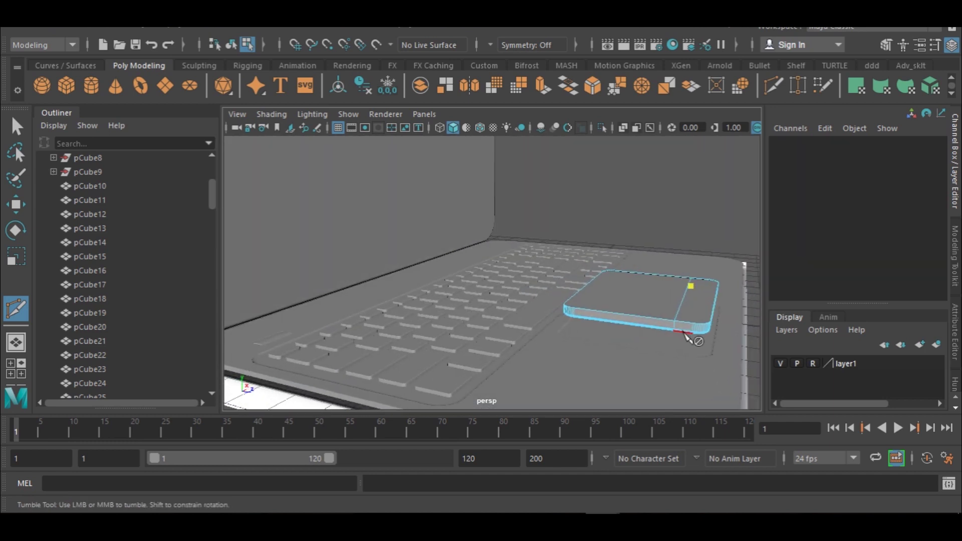
mouse_move(671, 333)
left_mouse_down("alt")
mouse_move(687, 356)
mouse_move(672, 319)
left_mouse_up("alt")
left_click(666, 260)
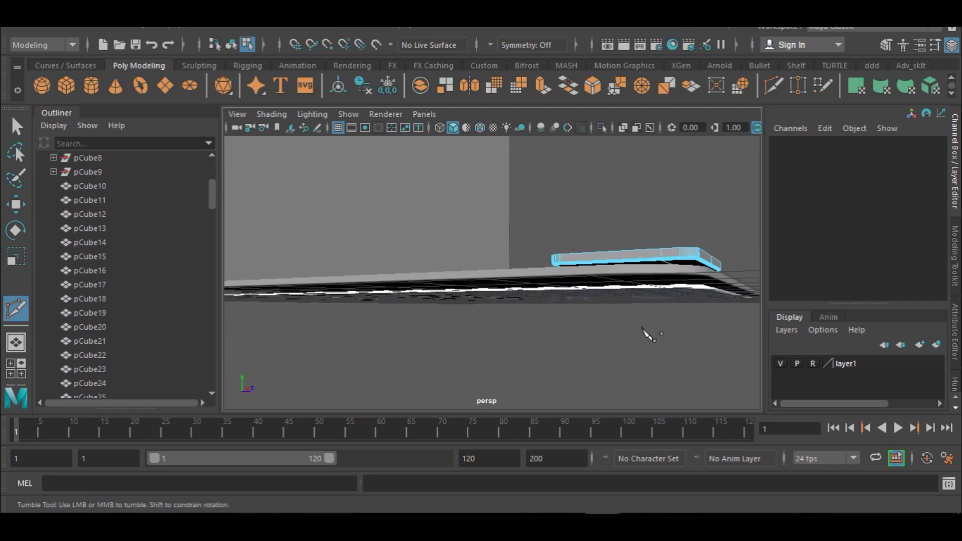
- Delete the touchpad copy's faces behind the cut and the leftover corner piece, keeping only the front button strip
key("w")
left_click_drag(634, 263, 671, 295, "alt")
right_click(626, 323)
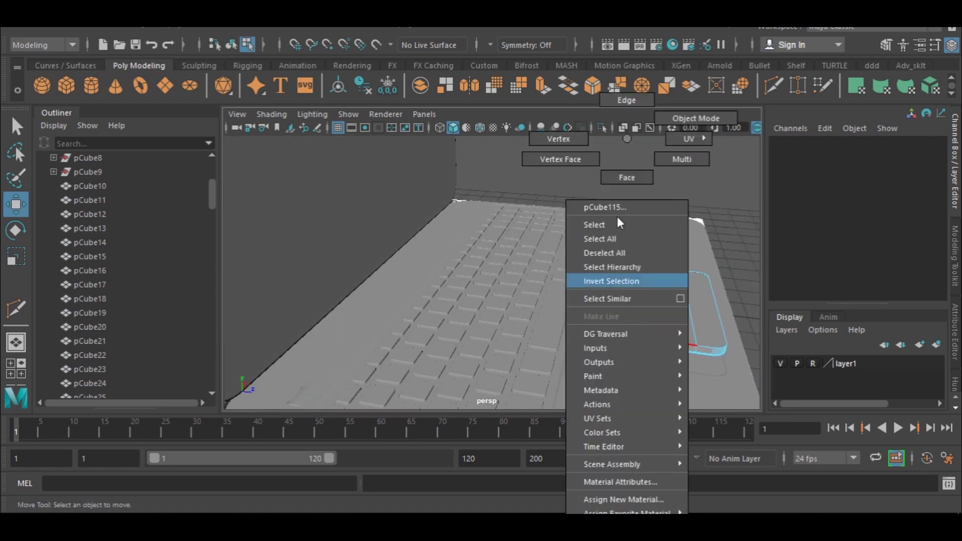
left_click(627, 178)
left_click(632, 372)
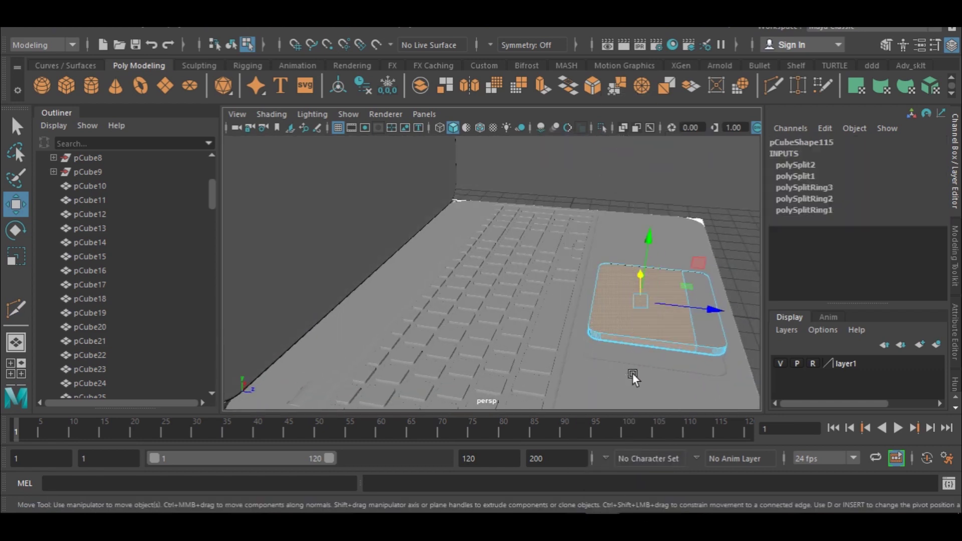
key("Delete")
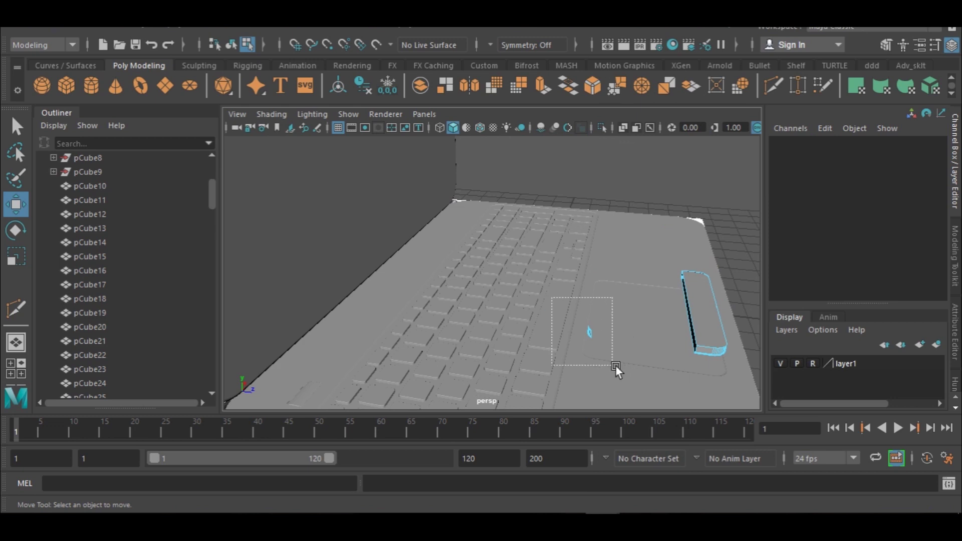
left_click_drag(609, 362, 624, 372)
key("Delete")
- Return to object mode and select the remaining touchpad button strip
left_click_drag(704, 293, 602, 300, "alt")
right_click_drag(592, 302, 646, 123)
left_click_drag(621, 303, 567, 319, "alt")
right_click_drag(507, 323, 605, 339, "alt")
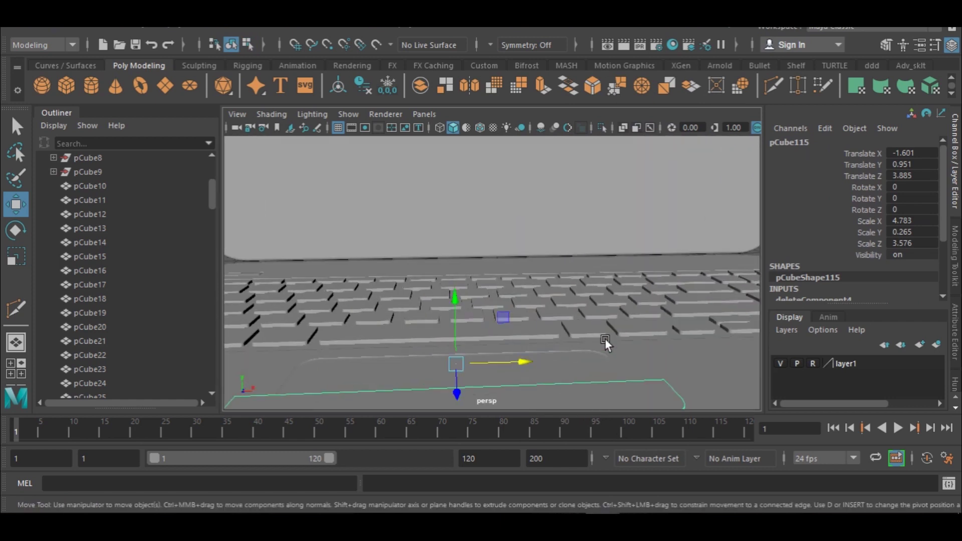
- Examine the button strip's height and position over the touchpad recess from several front angles
middle_click_drag(605, 338, 623, 256, "alt")
right_click_drag(426, 270, 493, 291, "alt")
left_click_drag(543, 333, 542, 307, "alt")
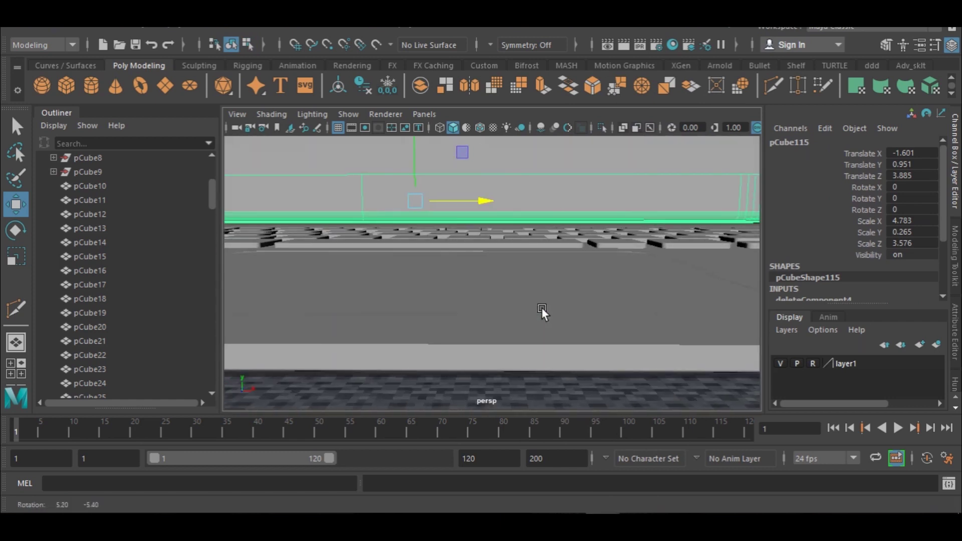
right_click_drag(635, 290, 602, 278, "alt")
left_click_drag(543, 226, 543, 257, "alt")
right_click_drag(497, 281, 549, 296, "alt")
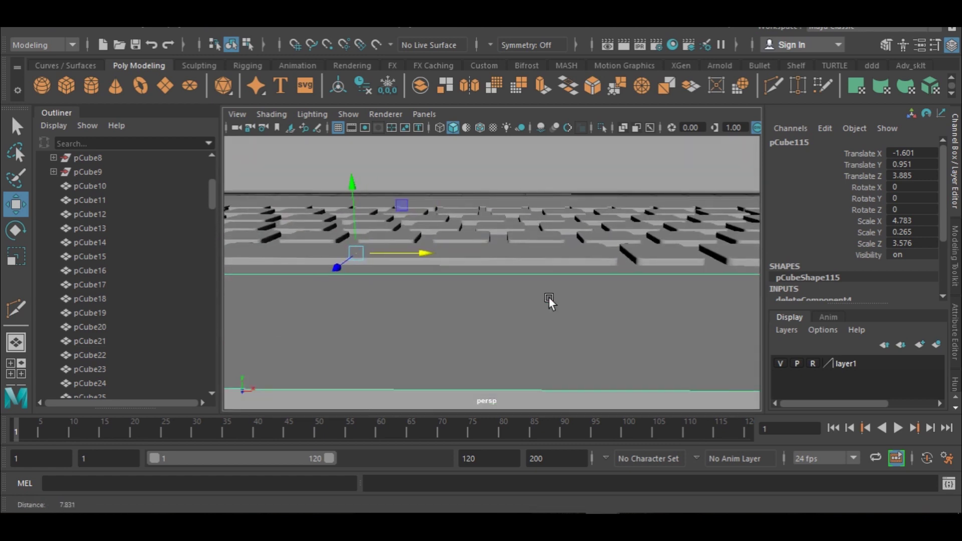
middle_click_drag(540, 350, 581, 245, "alt")
left_click_drag(581, 245, 584, 248, "alt")
right_click_drag(584, 248, 434, 206, "alt")
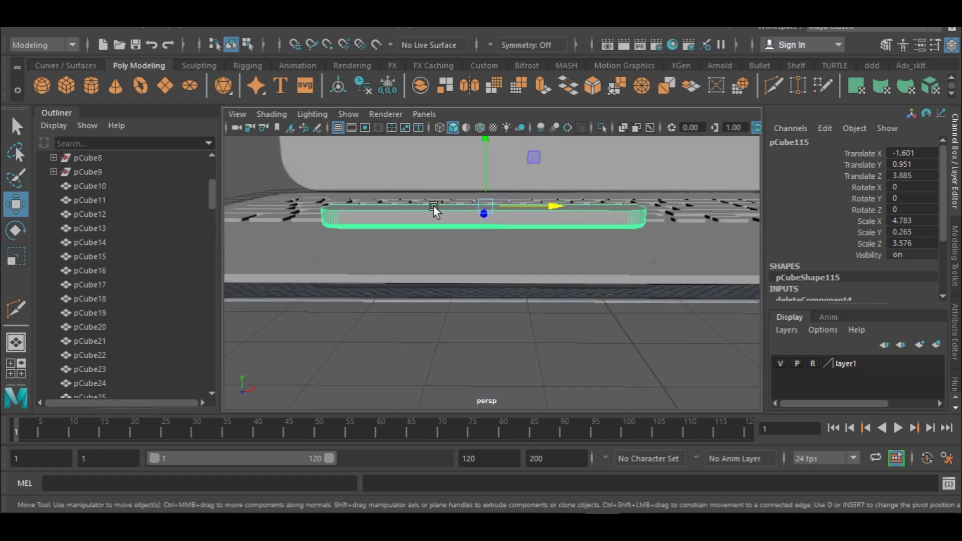
left_click_drag(489, 218, 451, 216, "alt")
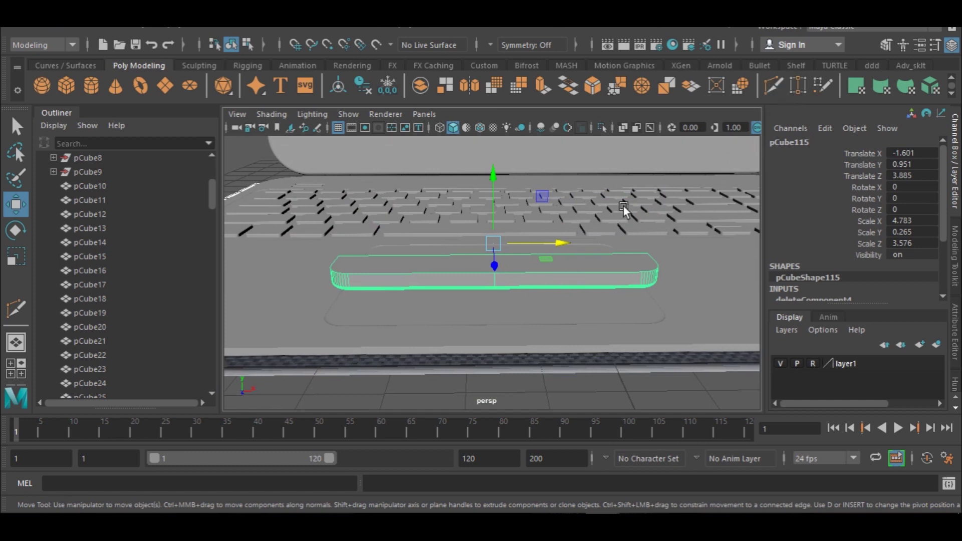
- Split the button strip across its middle with Multi-Cut, joining the front centre edge to the back edge
left_click(774, 86)
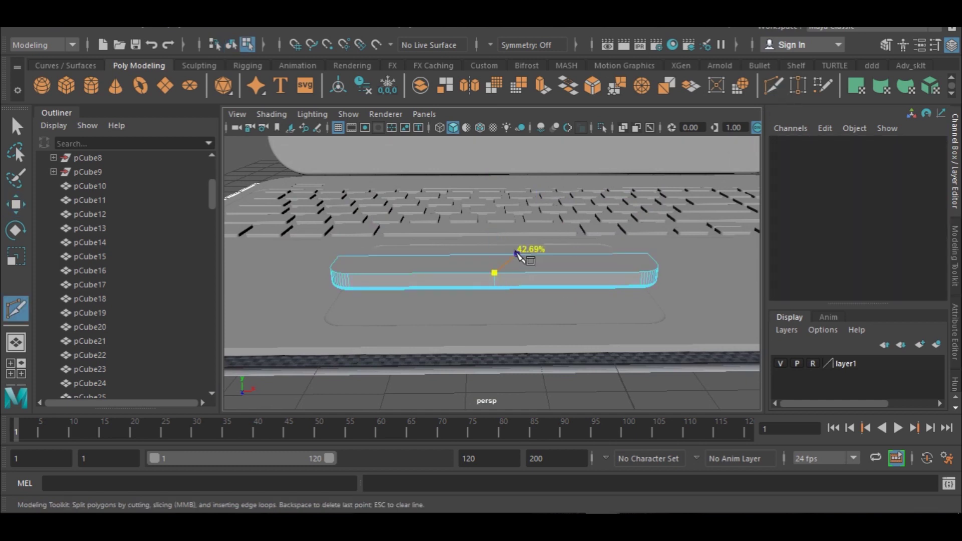
left_click(500, 253)
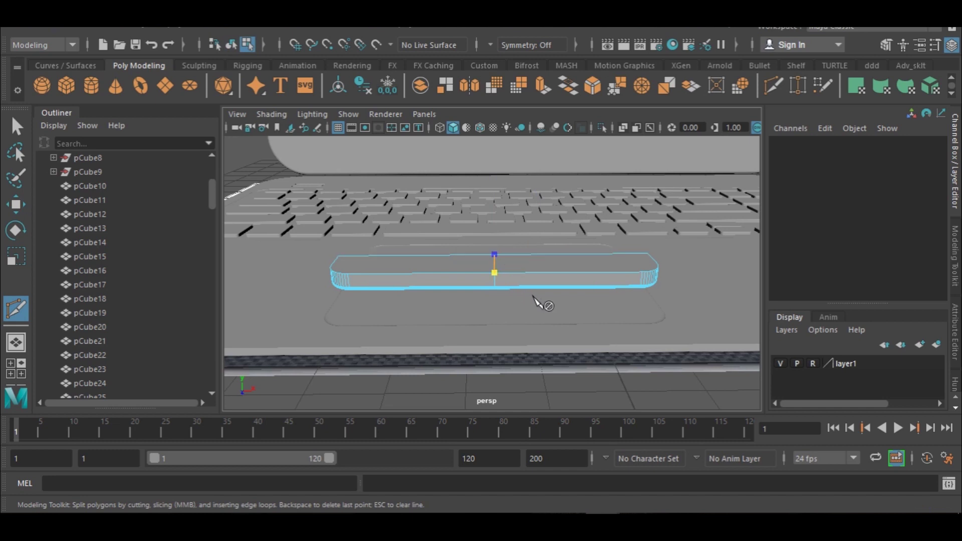
left_click_drag(629, 305, 669, 243, "alt")
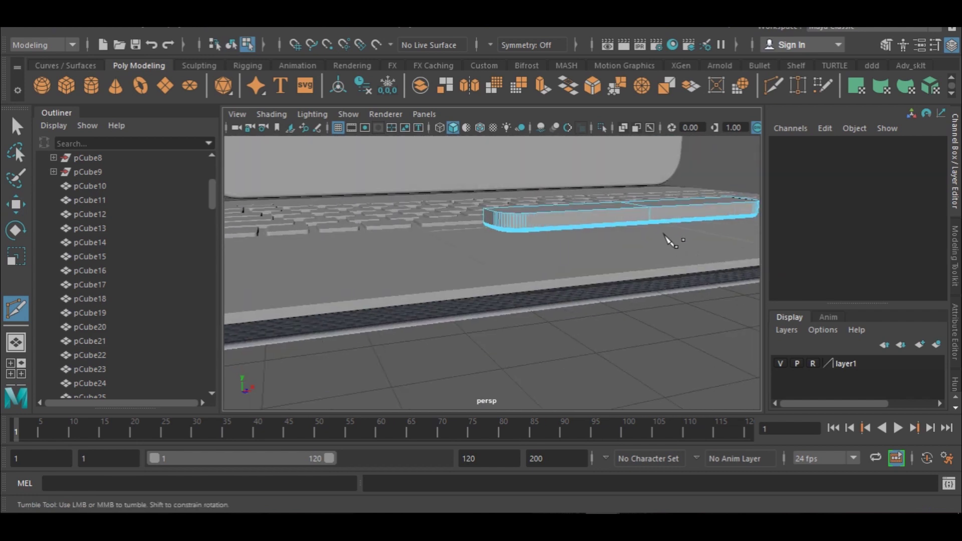
left_click_drag(569, 232, 694, 205, "alt")
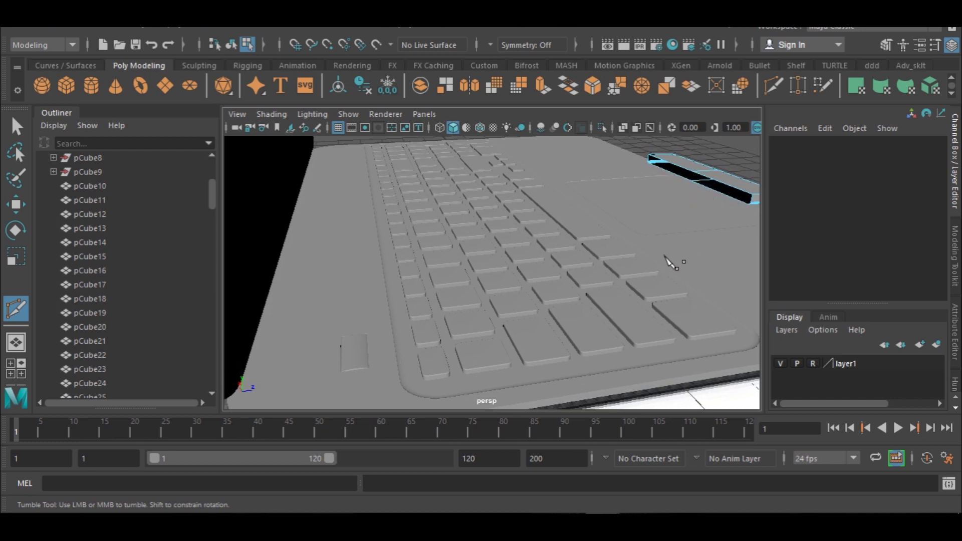
left_click_drag(674, 224, 414, 245, "alt")
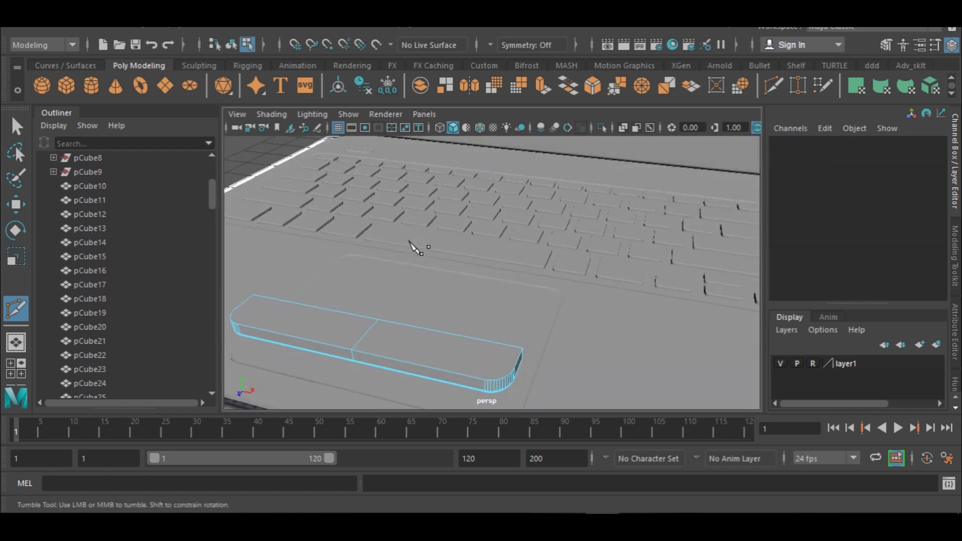
- Delete the faces of the button strip's right half, keeping the left touchpad button
key("w")
right_click_drag(434, 347, 429, 175)
left_click_drag(421, 317, 494, 402)
key("Delete")
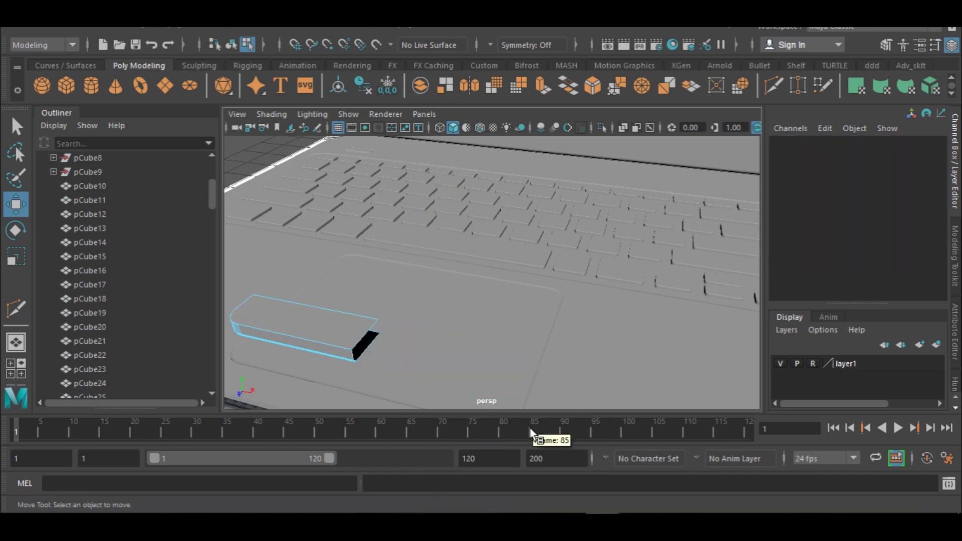
- Return the left touchpad button to object mode, freeze its transformations and center its pivot
right_click_drag(358, 141, 454, 114)
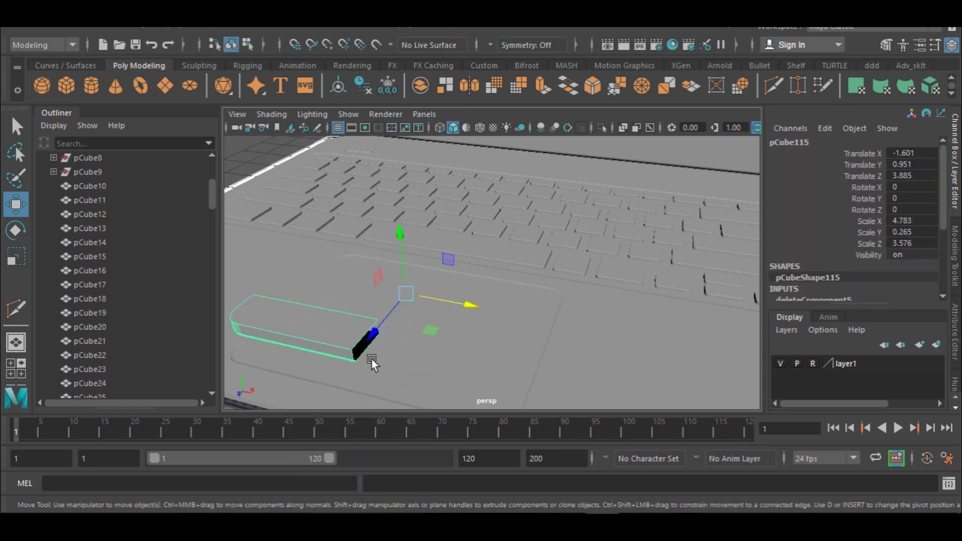
middle_click_drag(371, 358, 497, 315, "alt")
left_click(137, 28)
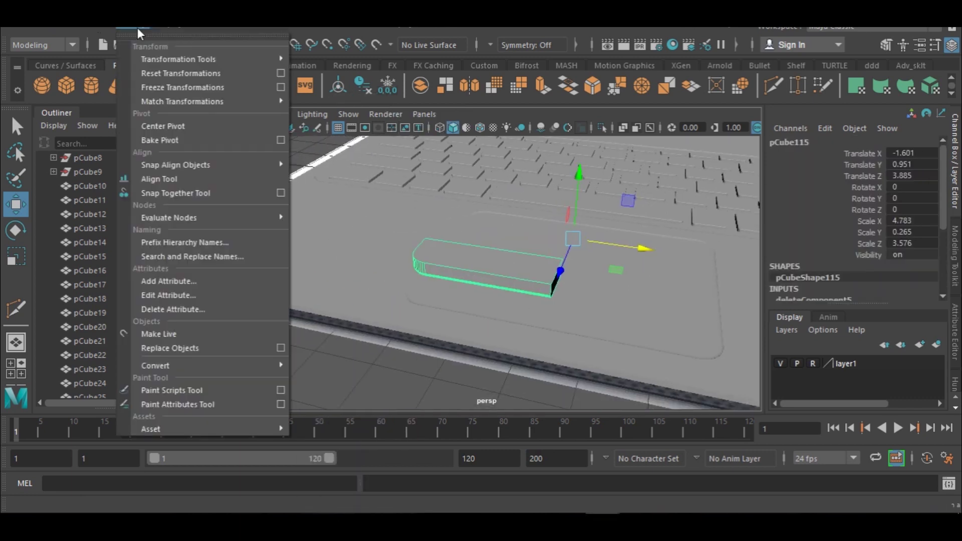
left_click(178, 86)
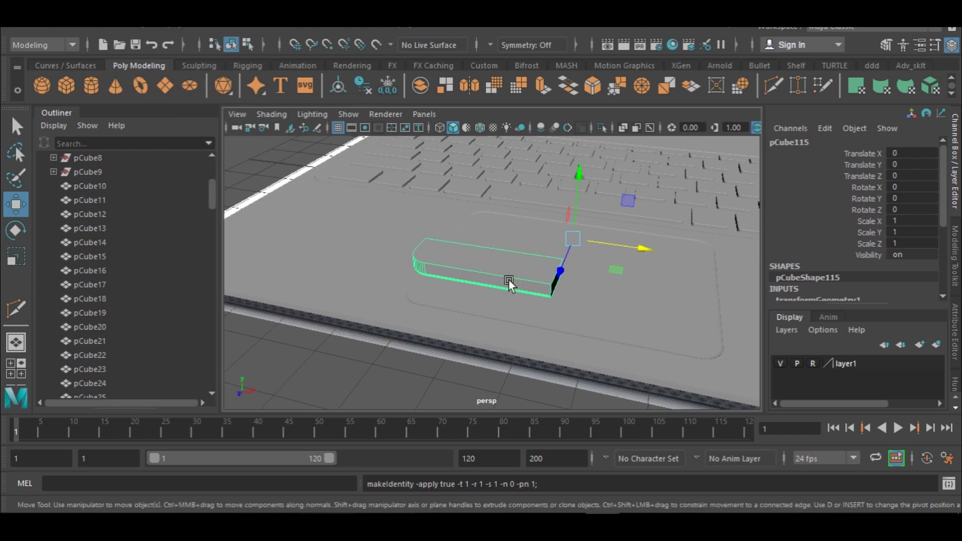
left_click(98, 27)
mouse_move(137, 28)
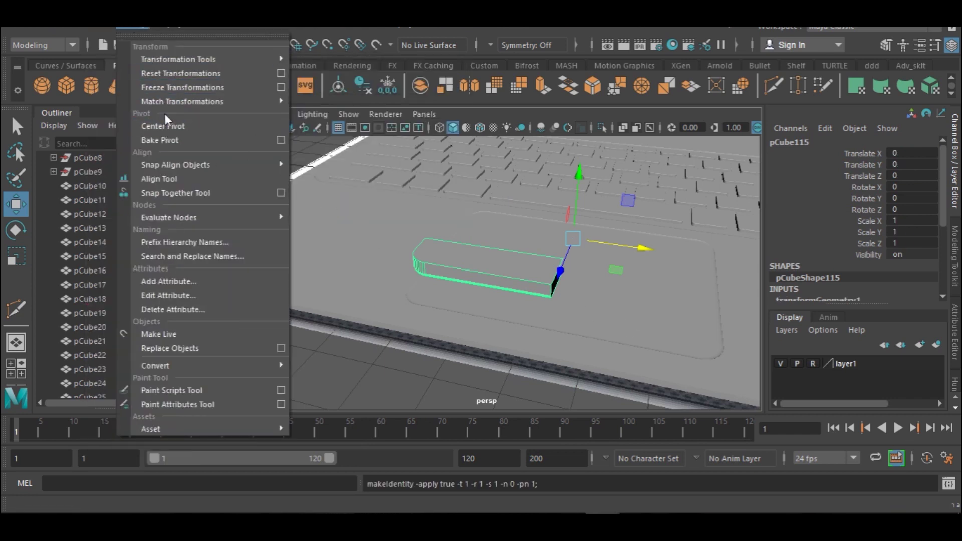
left_click(157, 128)
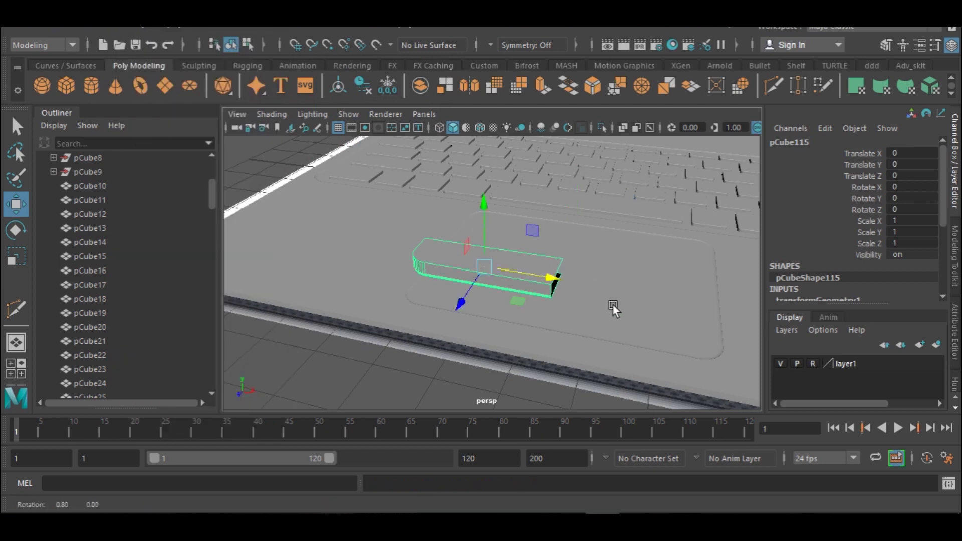
- Delete the non-deformer history of all objects in the scene
left_click_drag(612, 305, 594, 322, "alt")
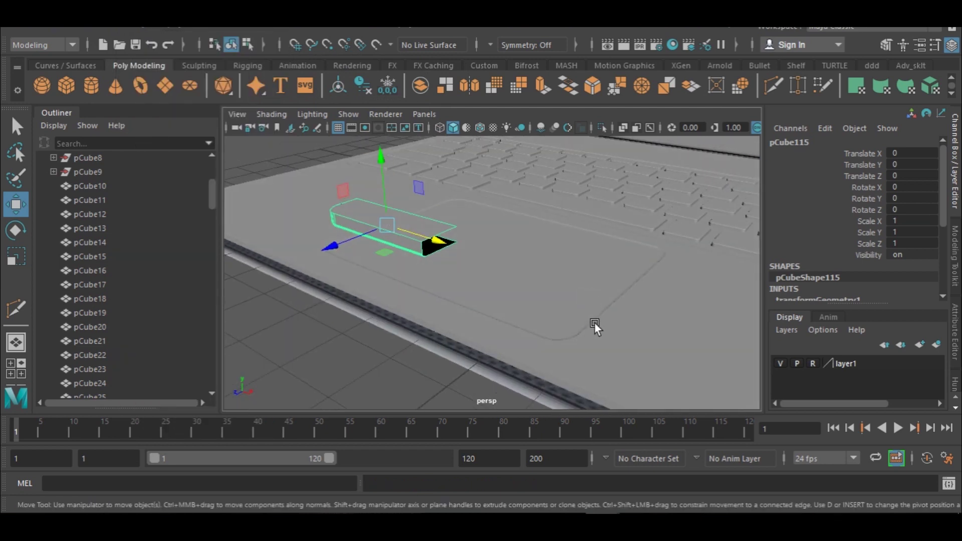
left_click(31, 28)
mouse_move(70, 205)
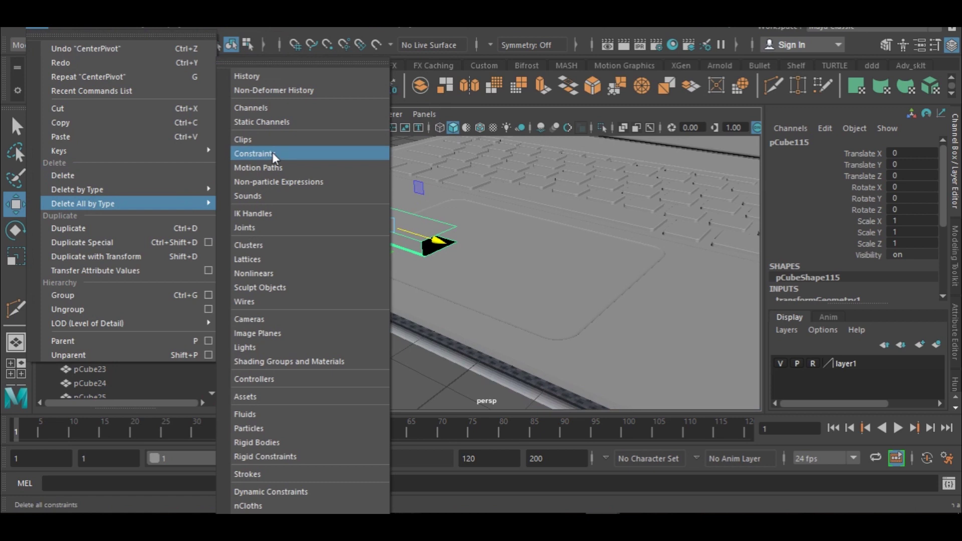
left_click(290, 90)
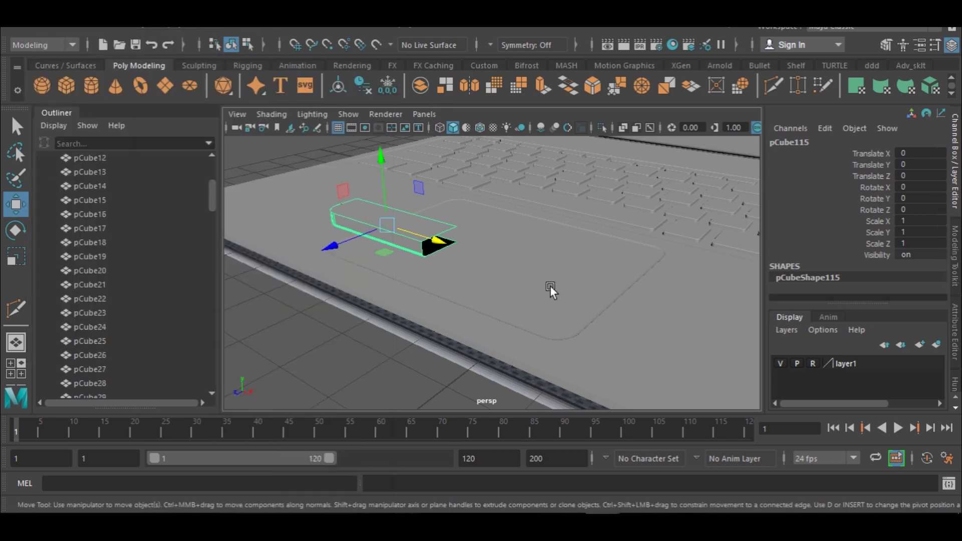
- Close the open cut side of the left touchpad button with Fill Hole and check the capped block from several sides
scroll(426, 272, "up", 5)
scroll(426, 272, "down", 5)
middle_click_drag(406, 239, 437, 240, "alt")
scroll(437, 239, "up", 3)
scroll(507, 263, "up", 5)
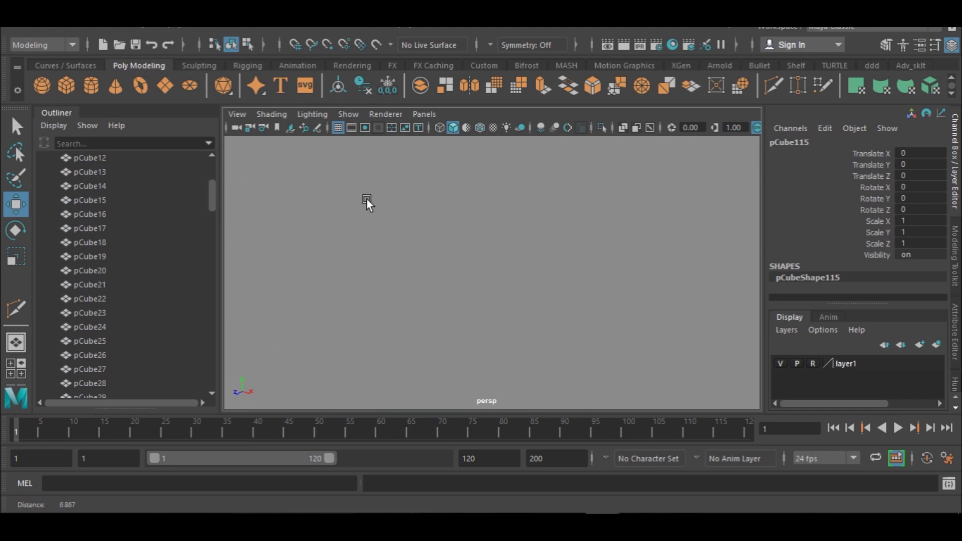
left_click(274, 28)
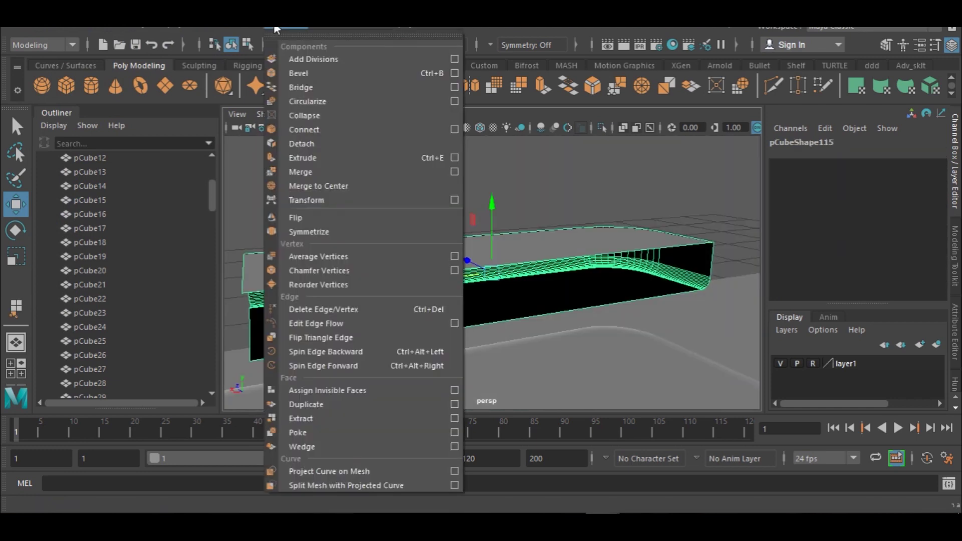
mouse_move(220, 26)
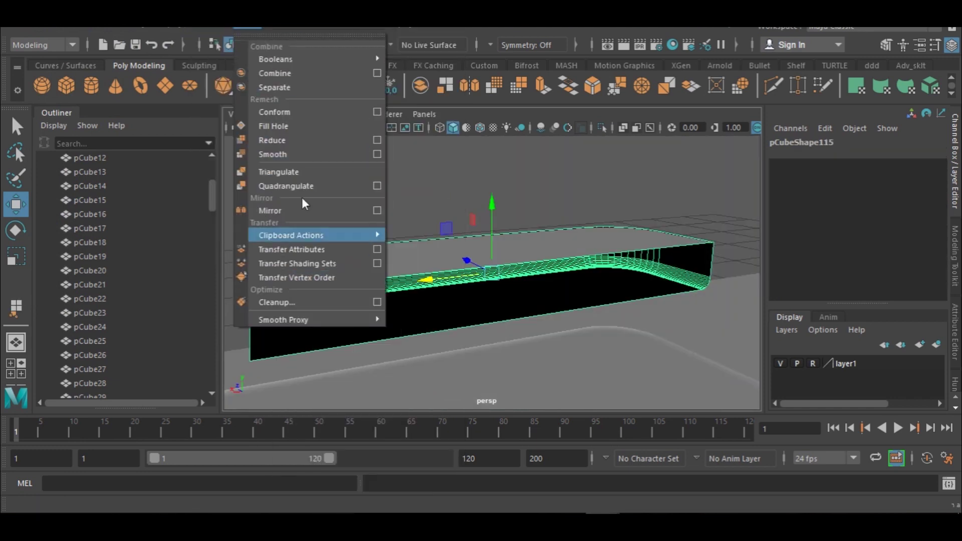
left_click(312, 128)
left_click_drag(312, 200, 453, 262, "alt")
right_click_drag(453, 263, 507, 110)
left_click(503, 177)
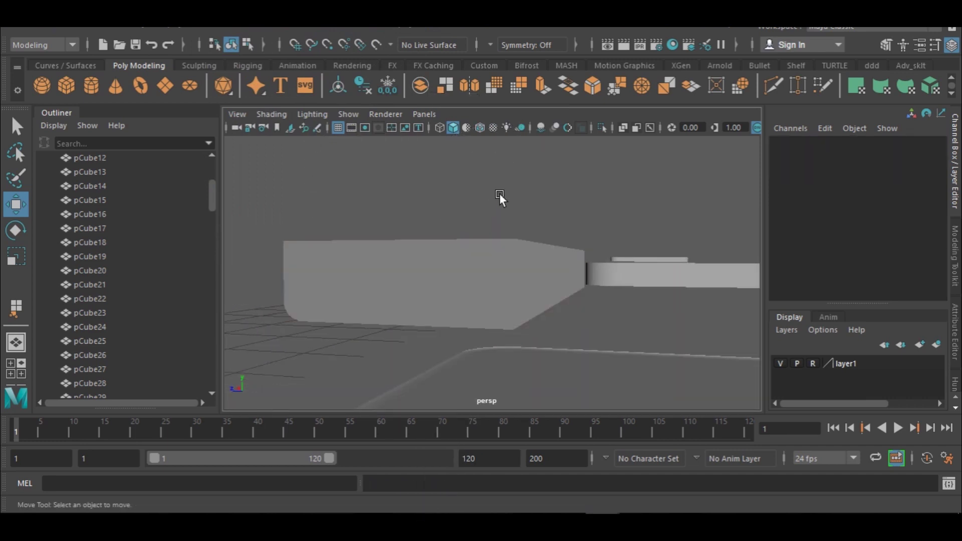
left_click_drag(503, 176, 451, 268, "alt")
left_click(470, 290)
left_click_drag(525, 270, 687, 319, "alt")
- Set the button's Rotate Z to 180 and move it along X onto the right touchpad button of the top-view reference
key("space")
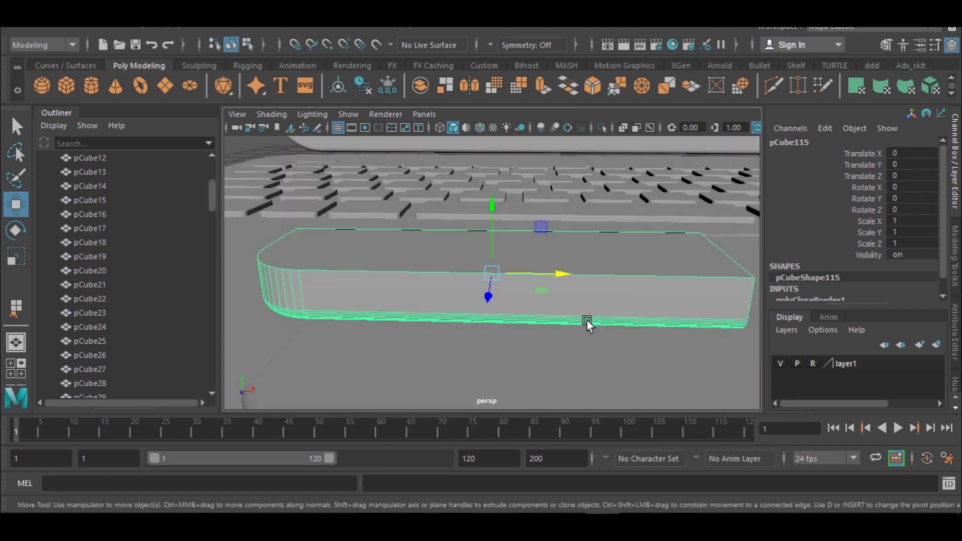
key("space")
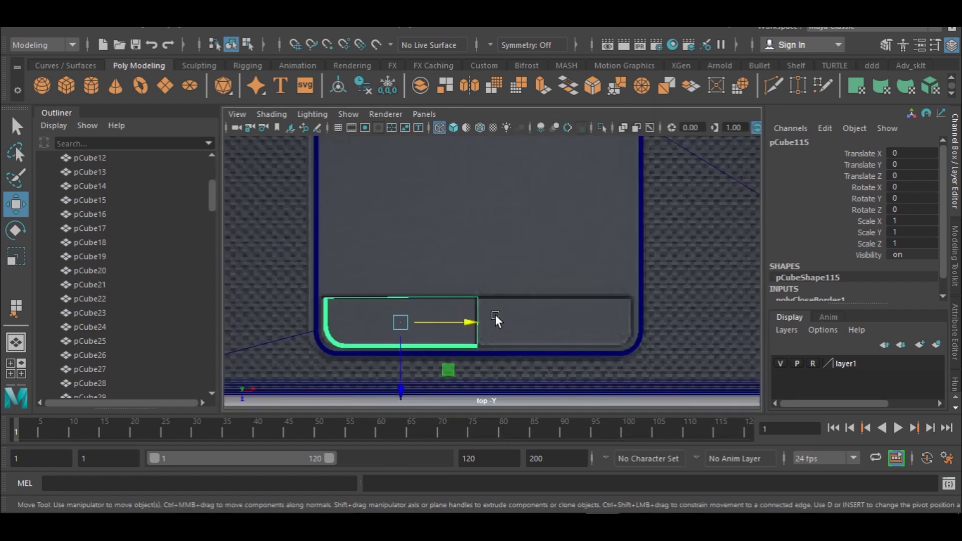
key("e")
mouse_move(489, 299)
left_mouse_down()
mouse_move(422, 323)
mouse_move(501, 305)
left_mouse_up()
double_click(921, 214)
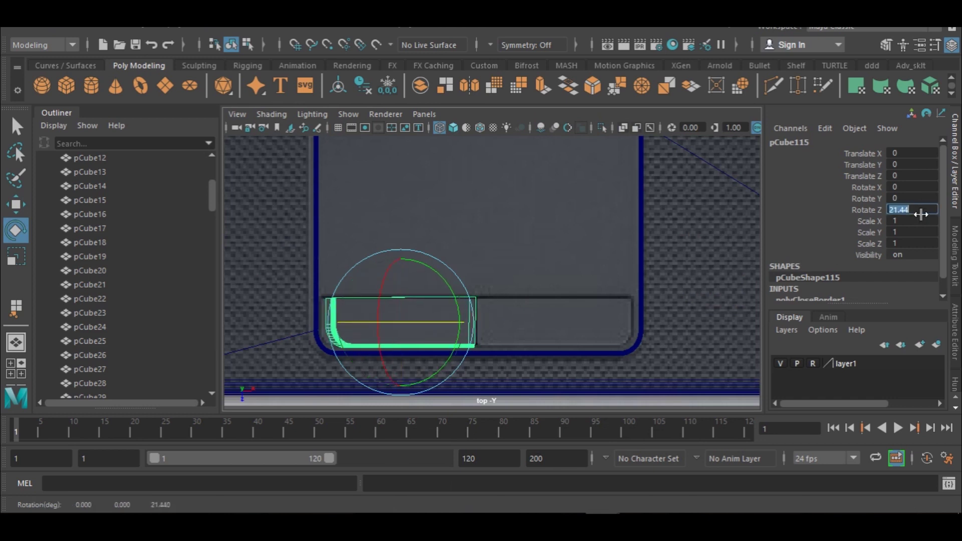
type("180")
key("Return")
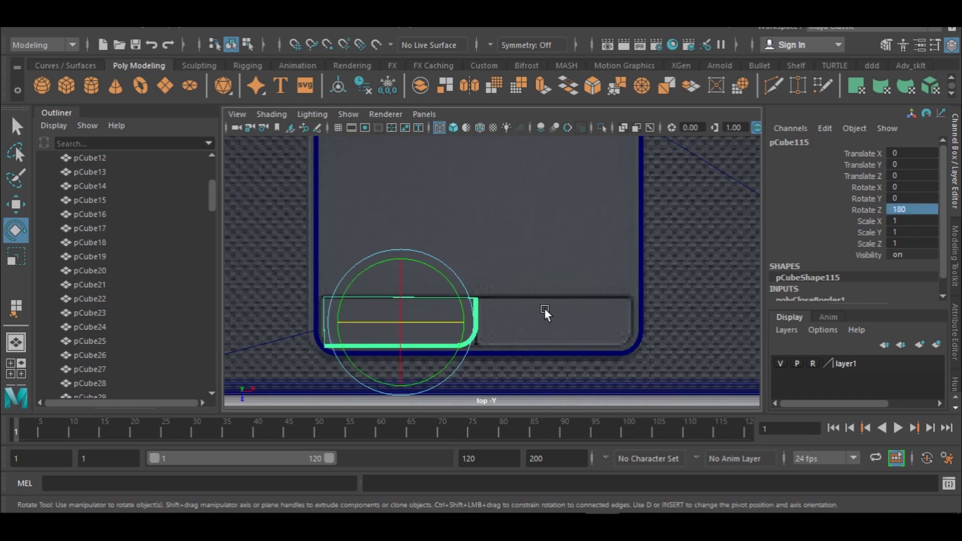
key("w")
left_click_drag(470, 325, 625, 329)
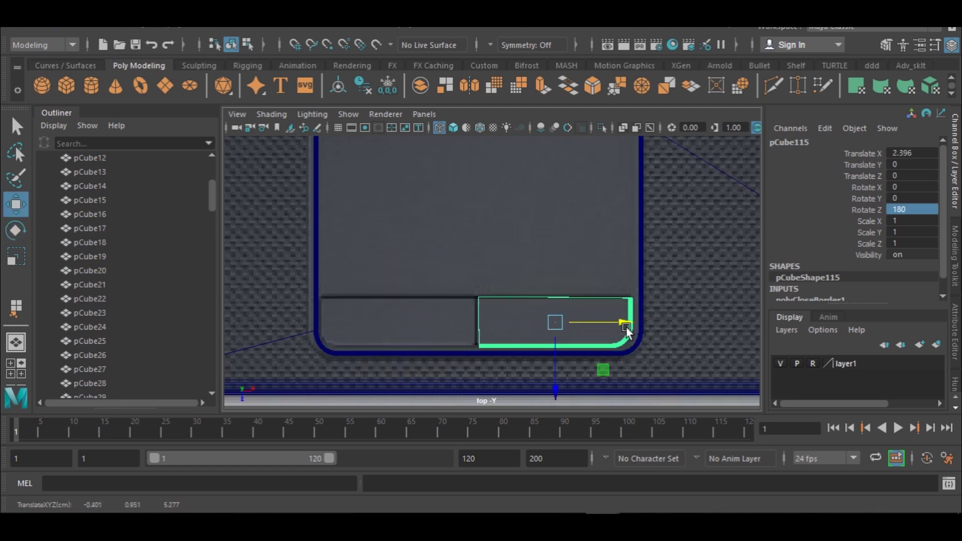
- Flatten the button to about 0.2 in Scale Y and lower it to about -0.62 in Translate Y
key("space")
key("space")
left_click_drag(685, 232, 663, 269, "alt")
key("r")
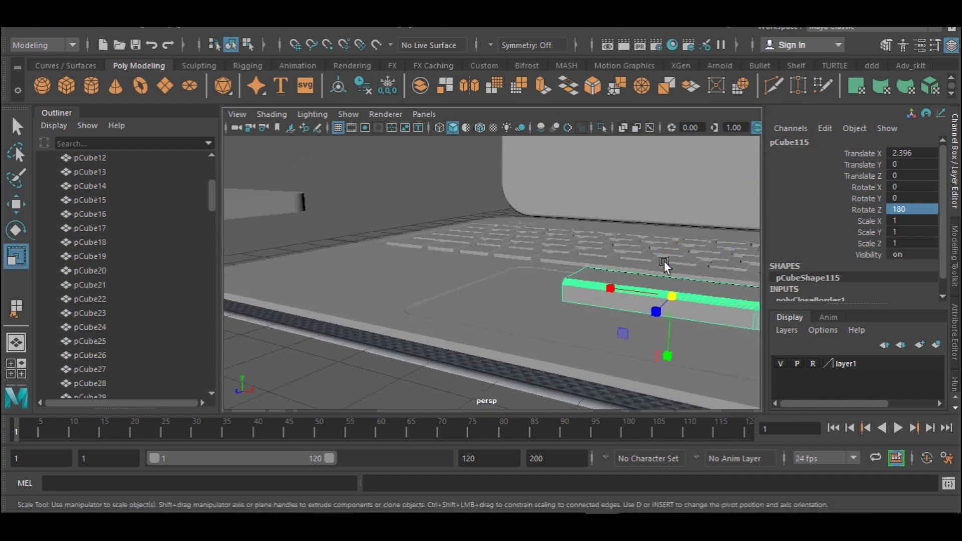
left_click_drag(667, 317, 665, 306)
key("w")
left_click_drag(677, 230, 686, 281)
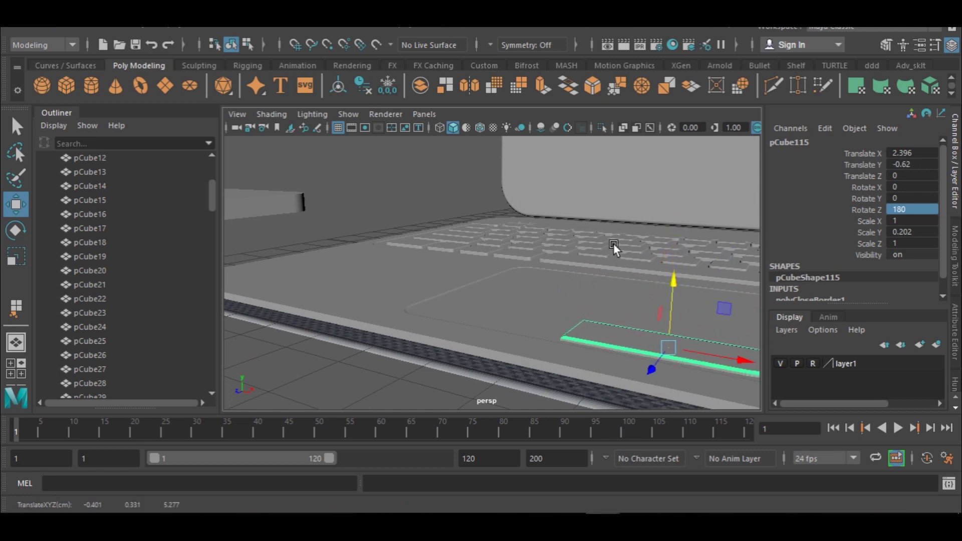
- Lower the flattened right button slightly further into the touchpad surface, to about -0.65 in Translate Y
left_click(617, 247)
left_click_drag(620, 289, 661, 323, "alt")
left_click_drag(552, 312, 543, 305, "alt")
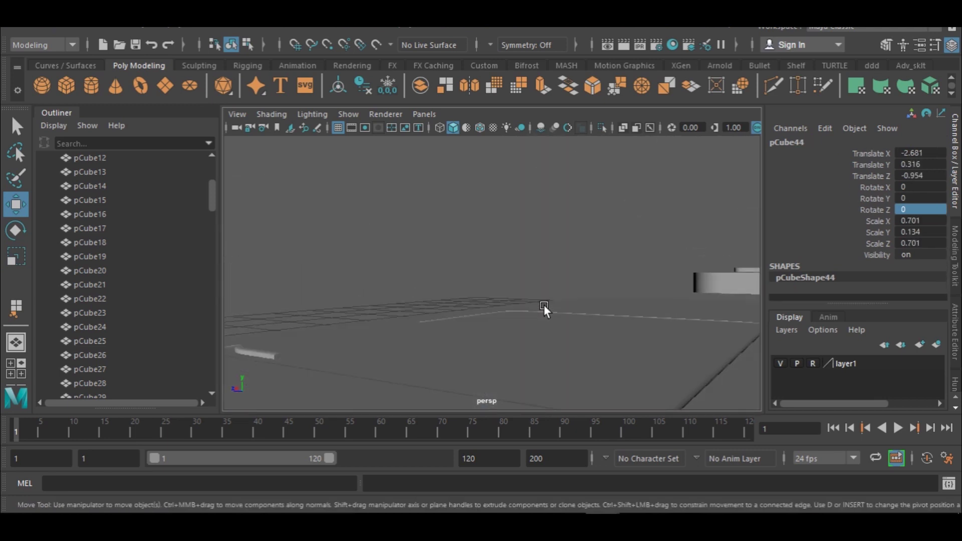
left_click(331, 330)
left_click_drag(358, 266, 361, 266)
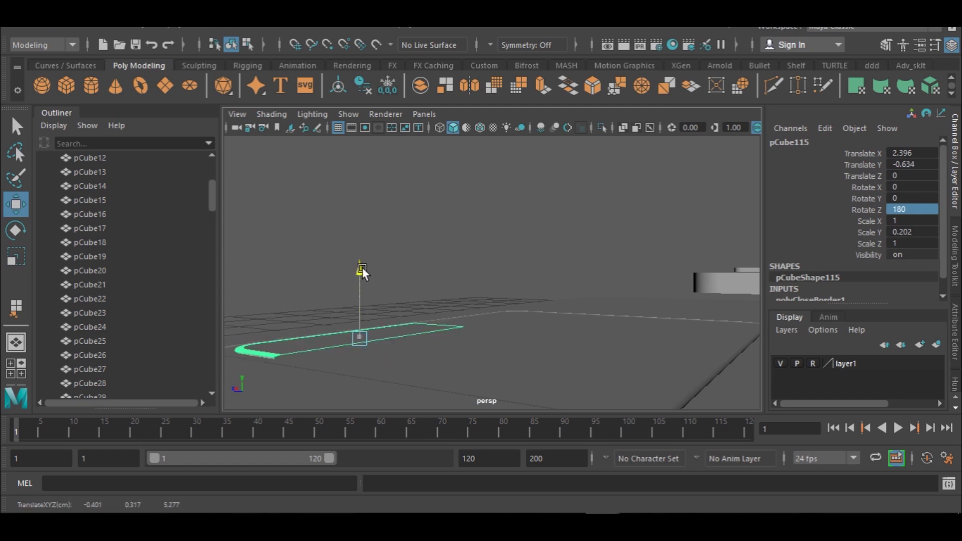
left_click(389, 266)
left_click_drag(388, 266, 715, 287, "alt")
- Move the right button's pivot to its inner end, where the two touchpad buttons meet
left_click(620, 257)
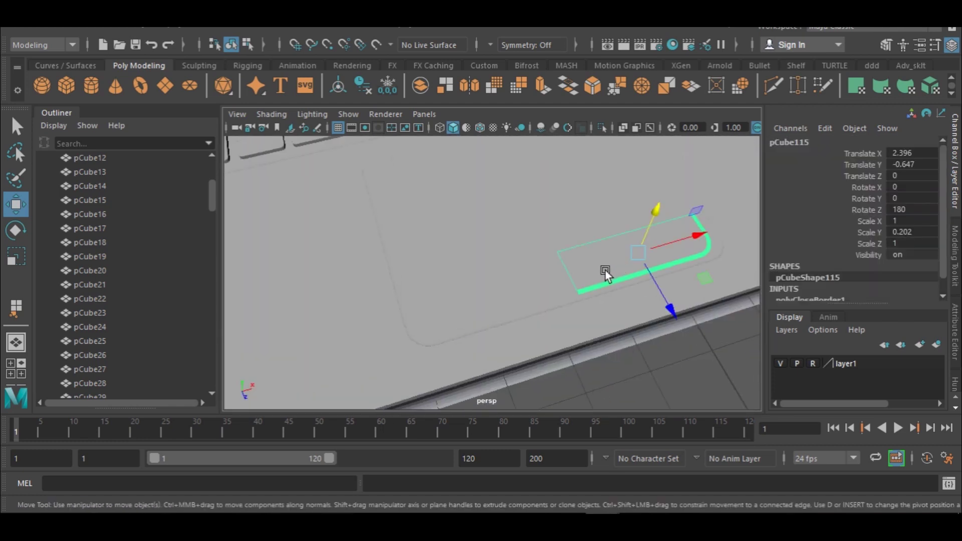
key("d")
key("v")
left_click_drag(699, 235, 576, 277)
key("d")
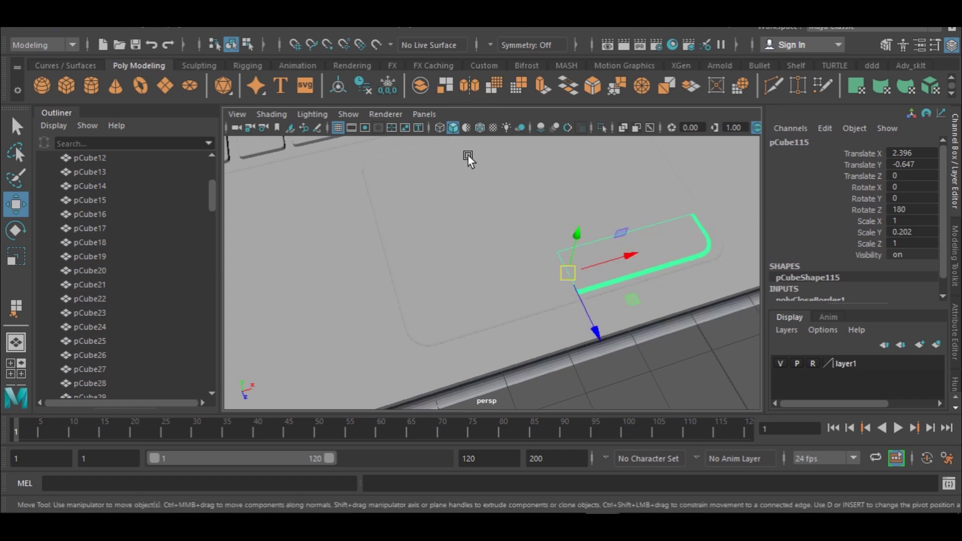
- Mirror the right button across the world X axis with Cut Geometry off and the borders left unmerged
left_click(469, 85)
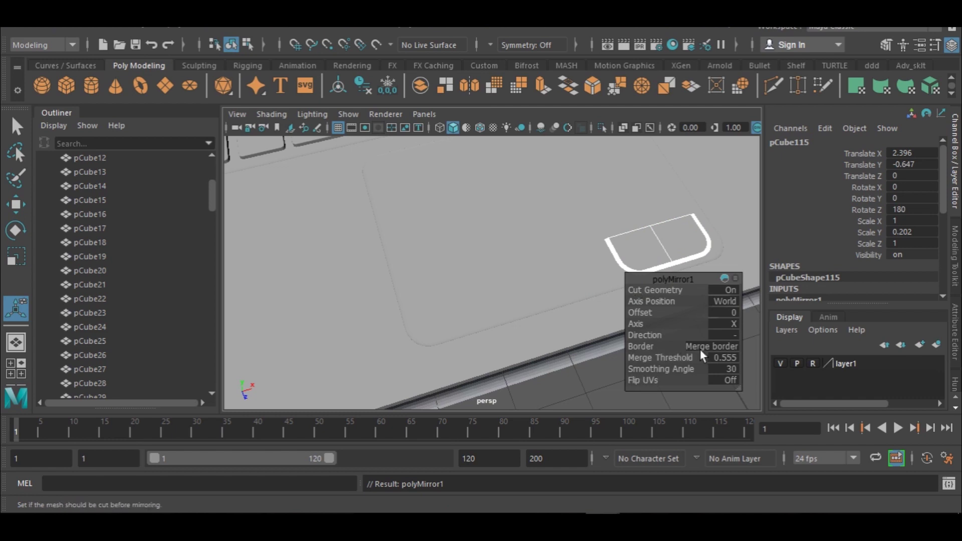
left_click_drag(645, 347, 734, 338)
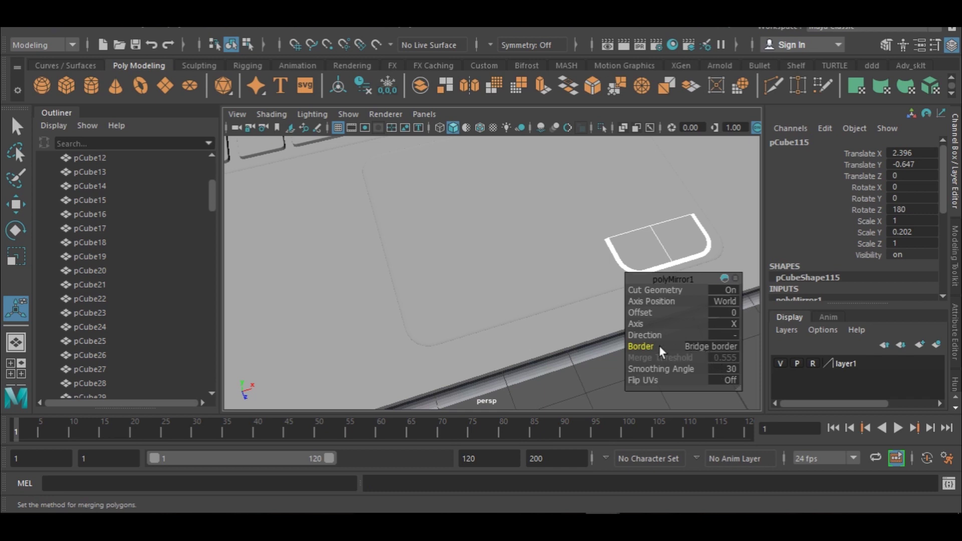
middle_click_drag(643, 346, 823, 336)
mouse_move(651, 368)
left_mouse_down()
mouse_move(671, 364)
mouse_move(653, 369)
left_mouse_up()
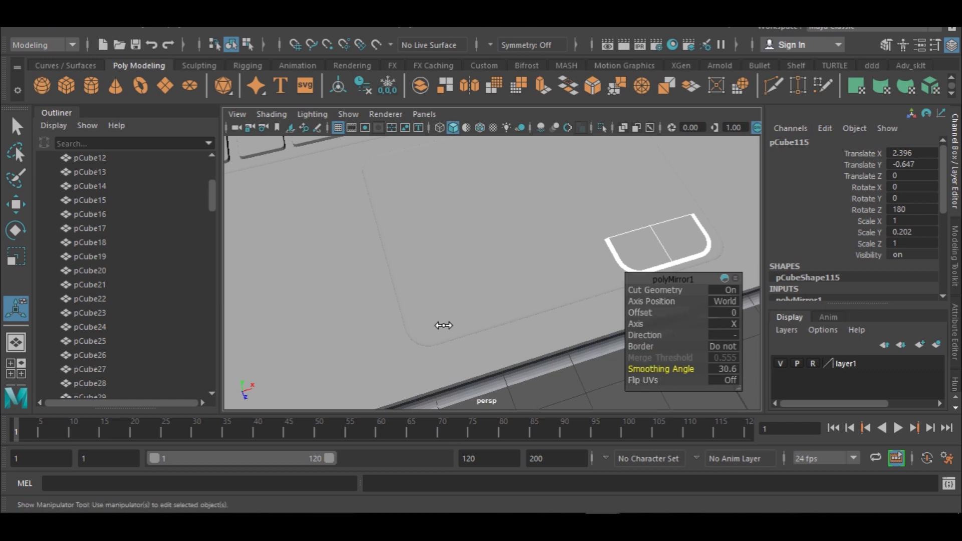
left_click(651, 290)
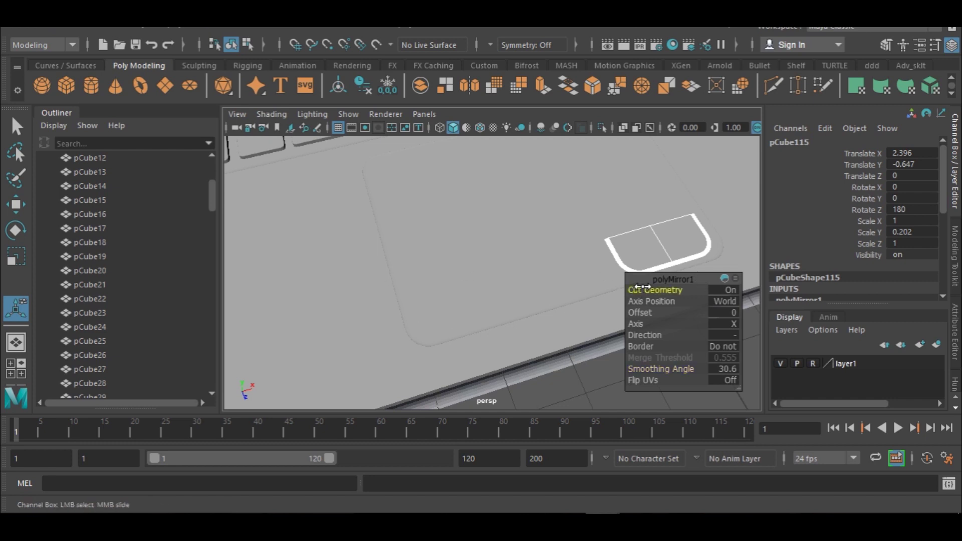
middle_click_drag(745, 289, 545, 310)
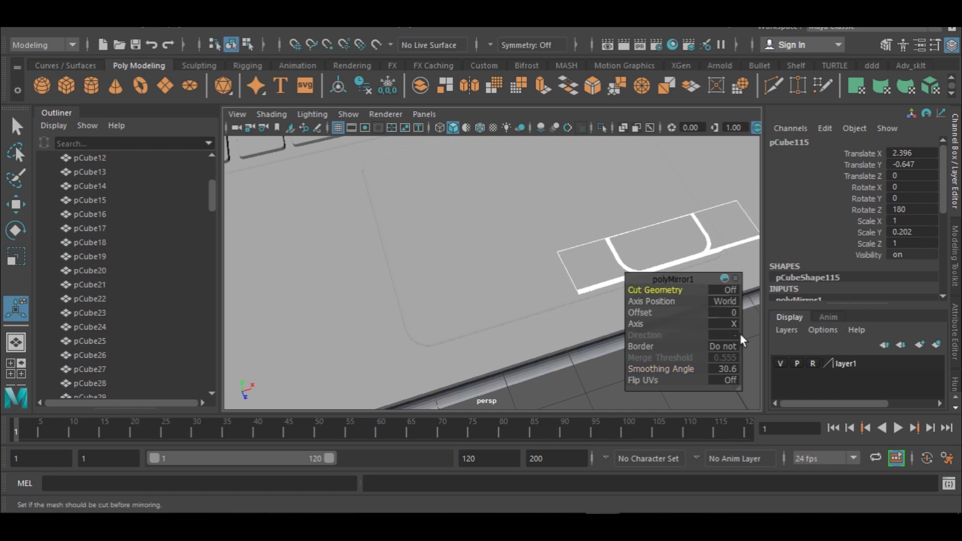
left_click(641, 325)
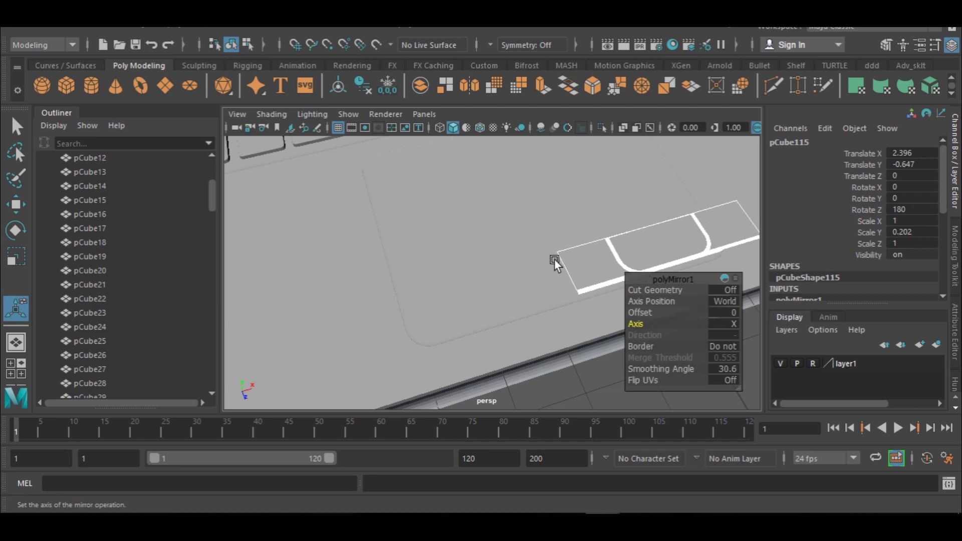
left_click(570, 263)
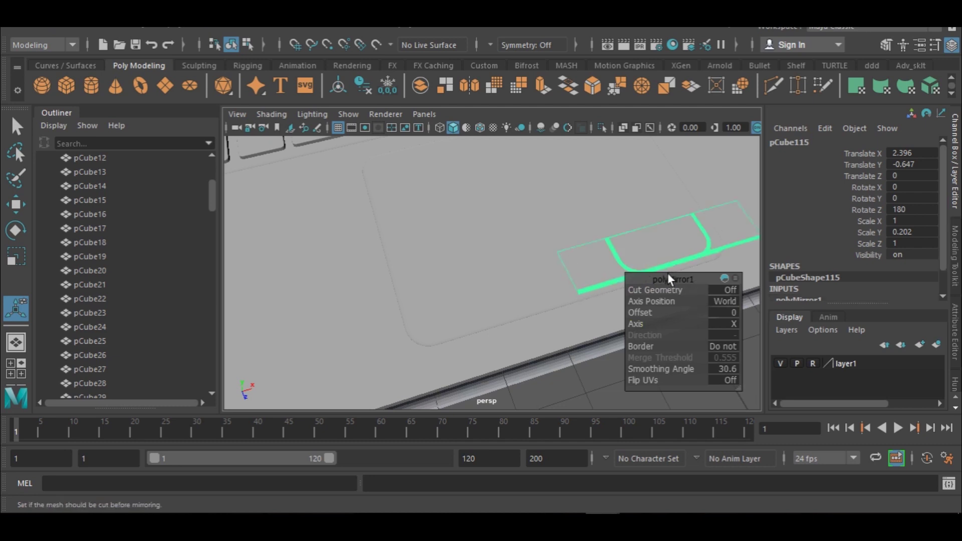
- Separate the mirrored mesh into individual buttons and center the pivot of the mirrored copy
left_click(256, 29)
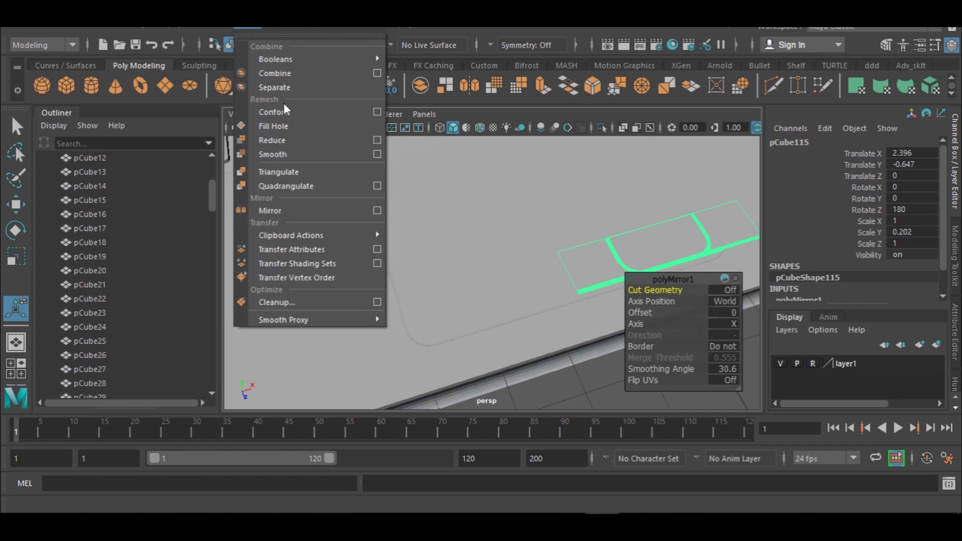
left_click(275, 87)
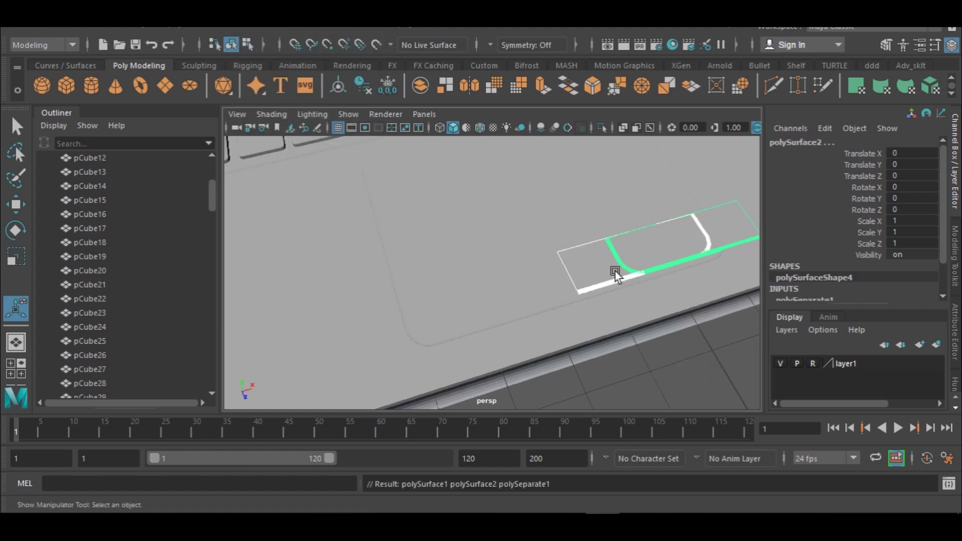
left_click(734, 243)
key("w")
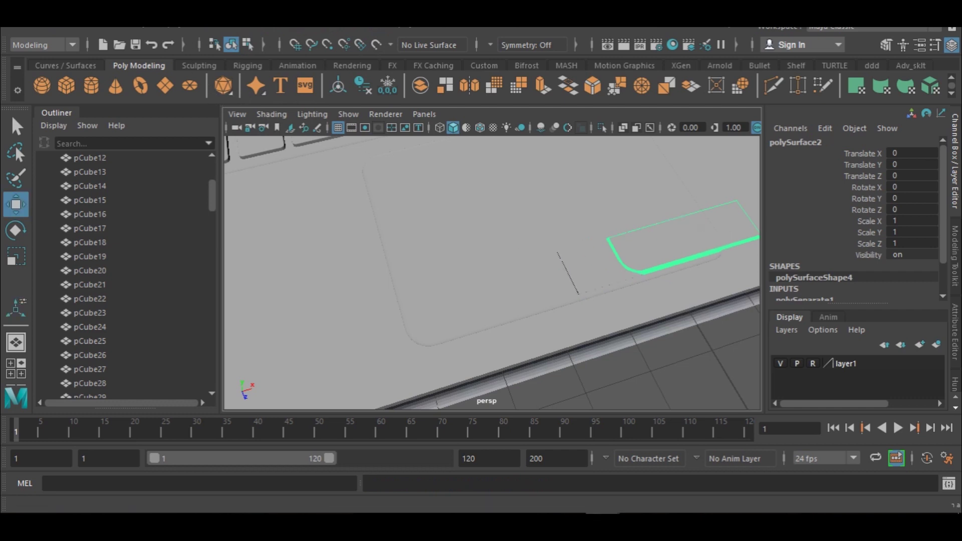
left_click(130, 30)
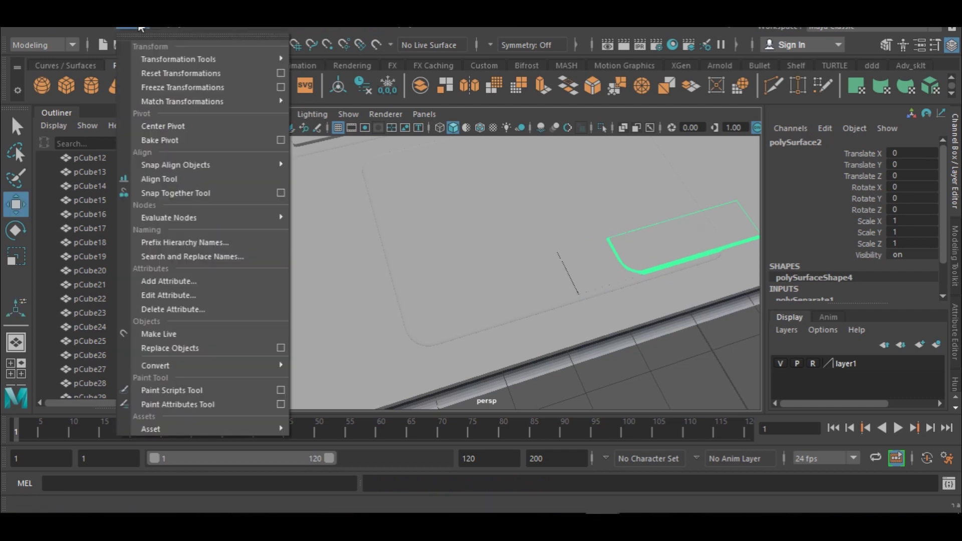
left_click(161, 126)
- Move the mirrored copy along X onto the left touchpad button of the reference, to about 3.23 in Translate X
left_click_drag(741, 222, 555, 274)
key("space")
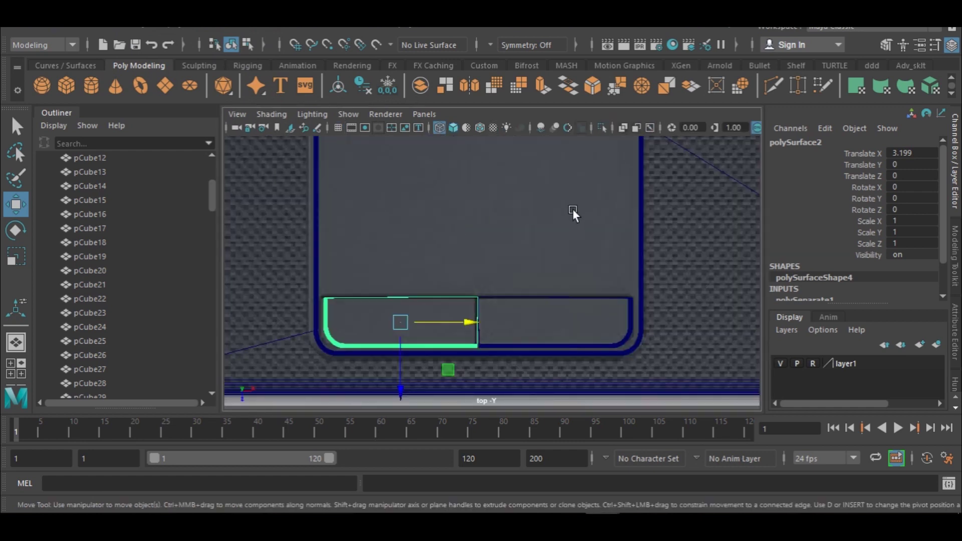
left_click(684, 235)
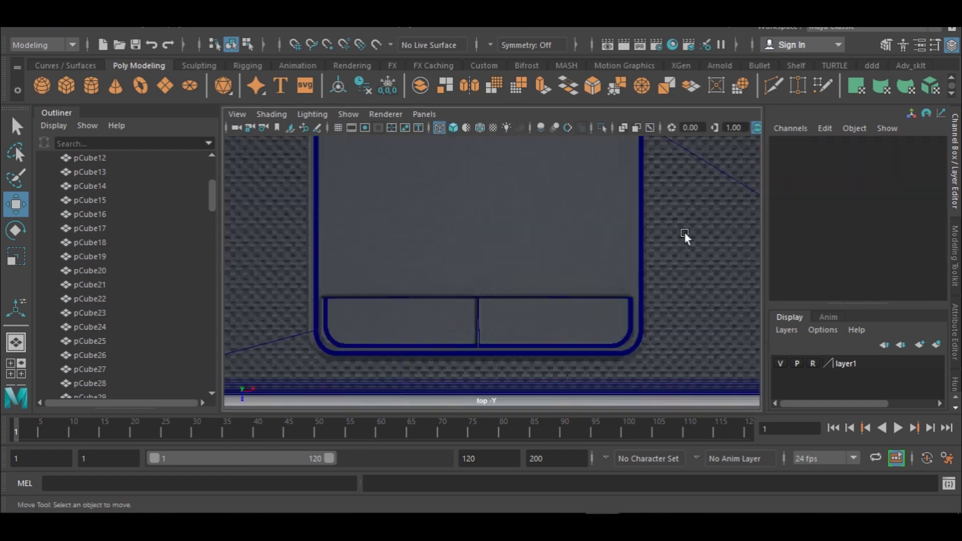
left_click(473, 341)
left_click_drag(474, 316, 471, 317)
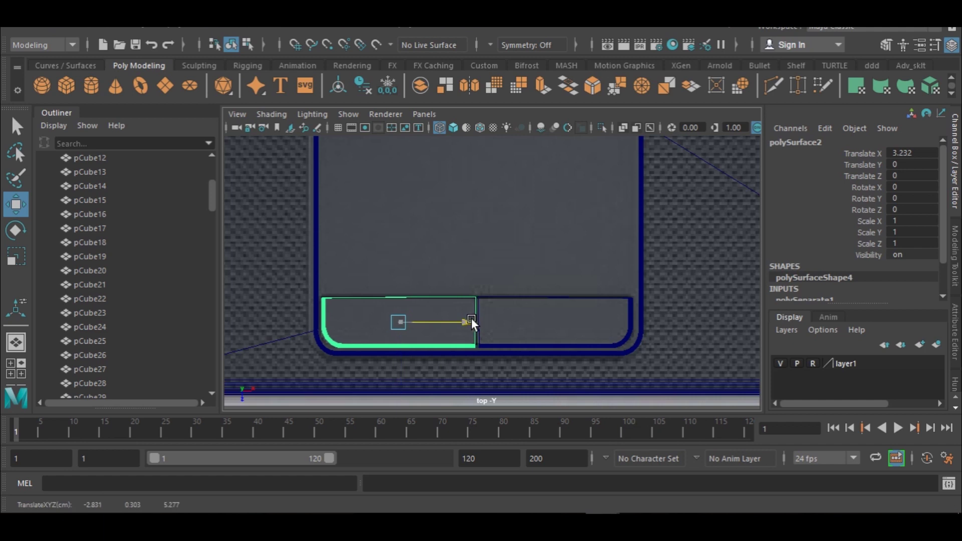
- Examine both touchpad buttons in the perspective view and against the reference image in the top view
left_click(511, 294)
key("space")
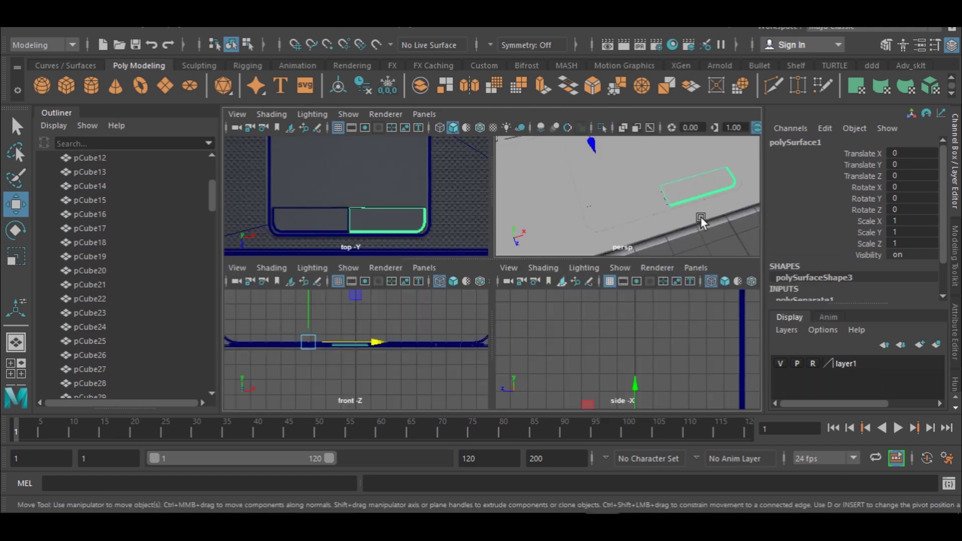
key("space")
left_click(671, 352)
left_click_drag(641, 341, 516, 303, "alt")
key("space")
key("space")
scroll(402, 269, "down", 6)
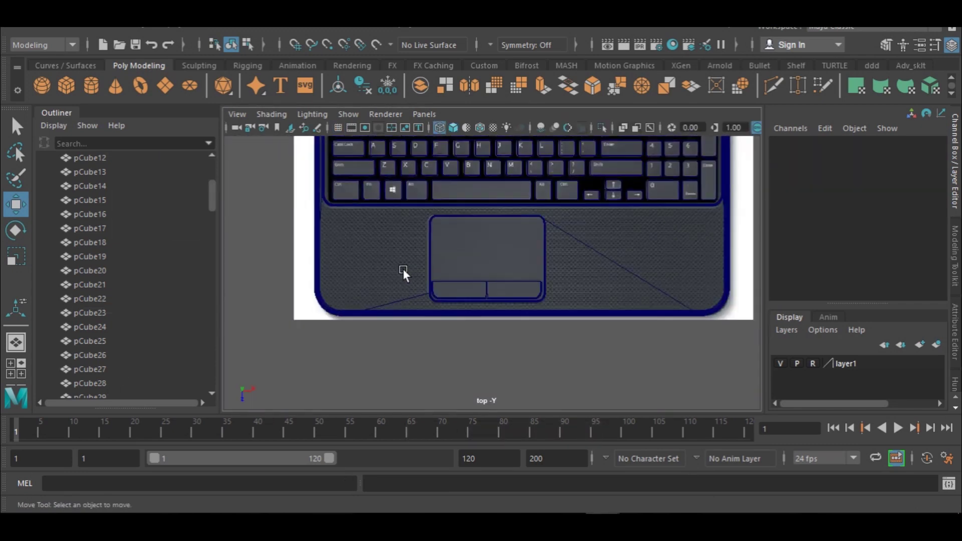